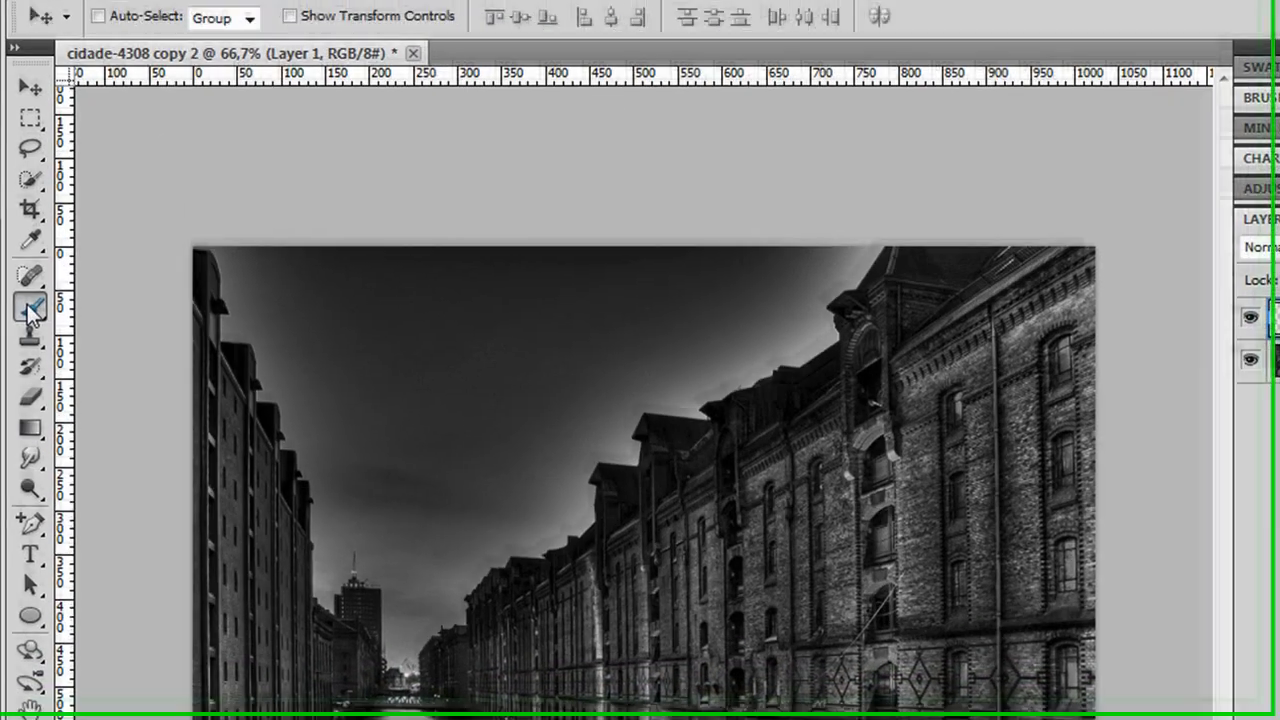
Activate the Brush tool and replace its current brushes with the Drop Shadow Brushes set
{"action": "key", "text": "b"}
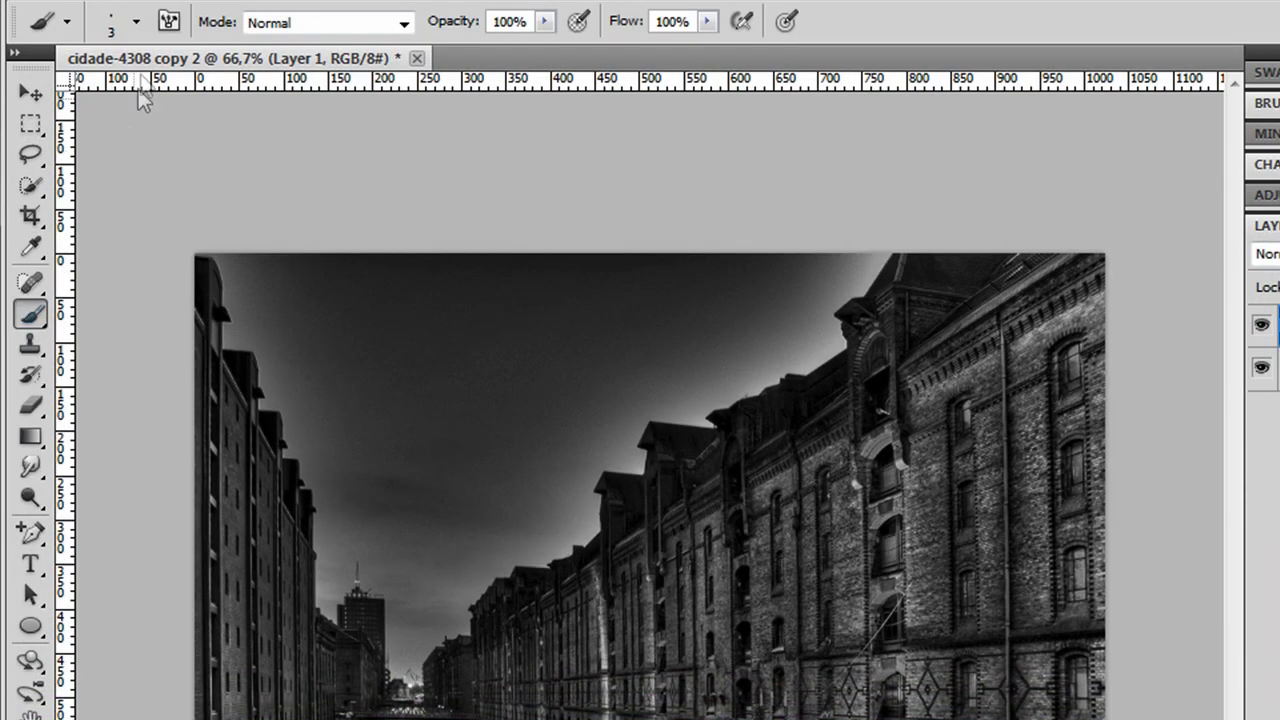
{"action": "left_click", "coordinate": [140, 32]}
{"action": "left_click", "coordinate": [334, 67]}
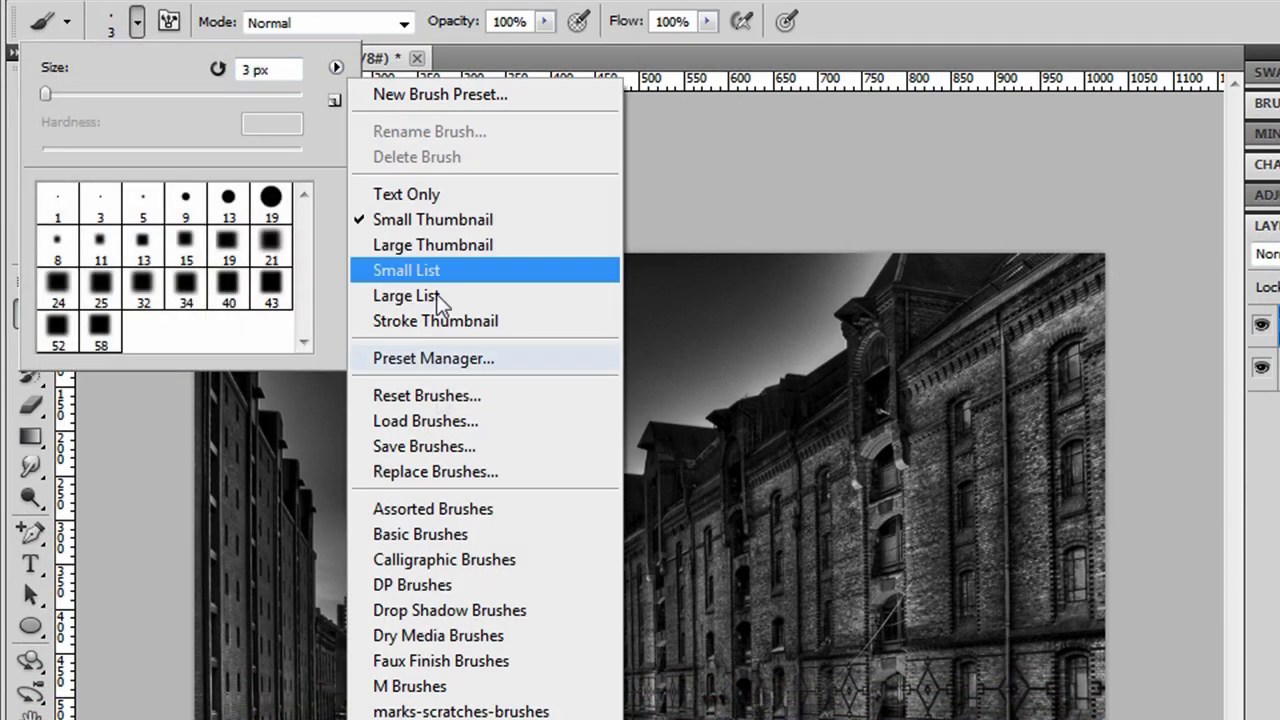
{"action": "left_click", "coordinate": [484, 612]}
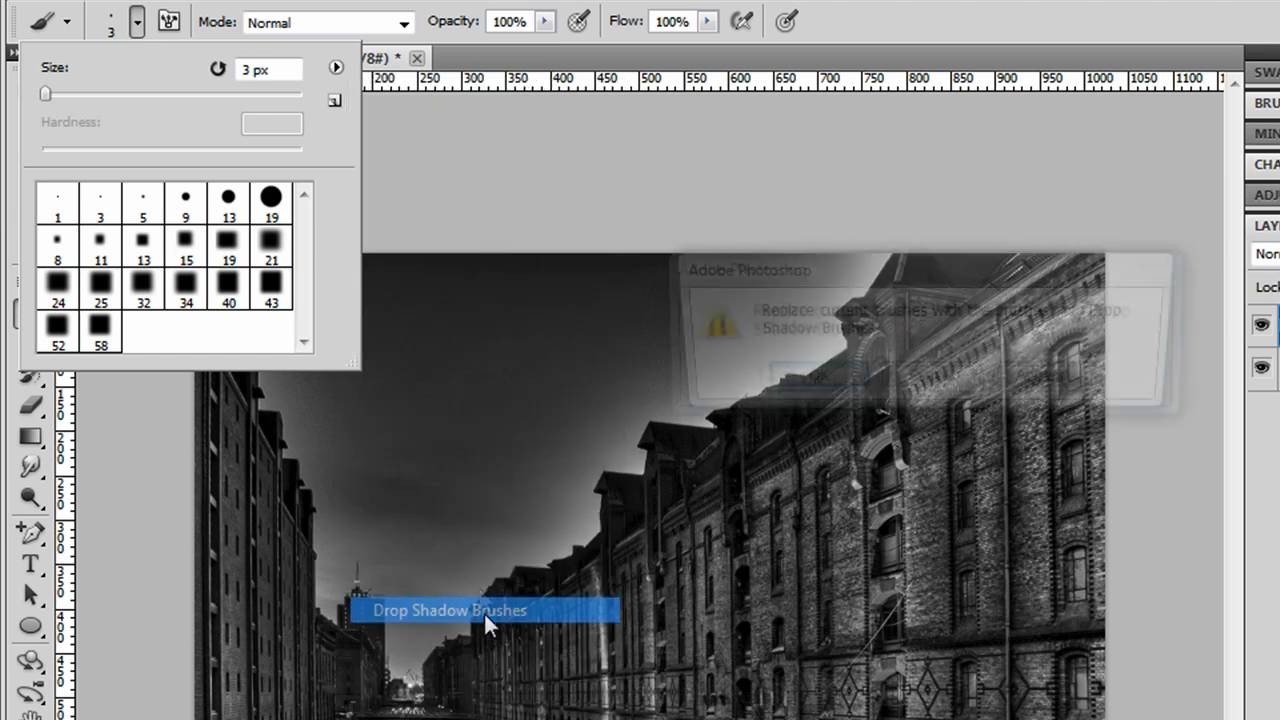
{"action": "left_click", "coordinate": [808, 378]}
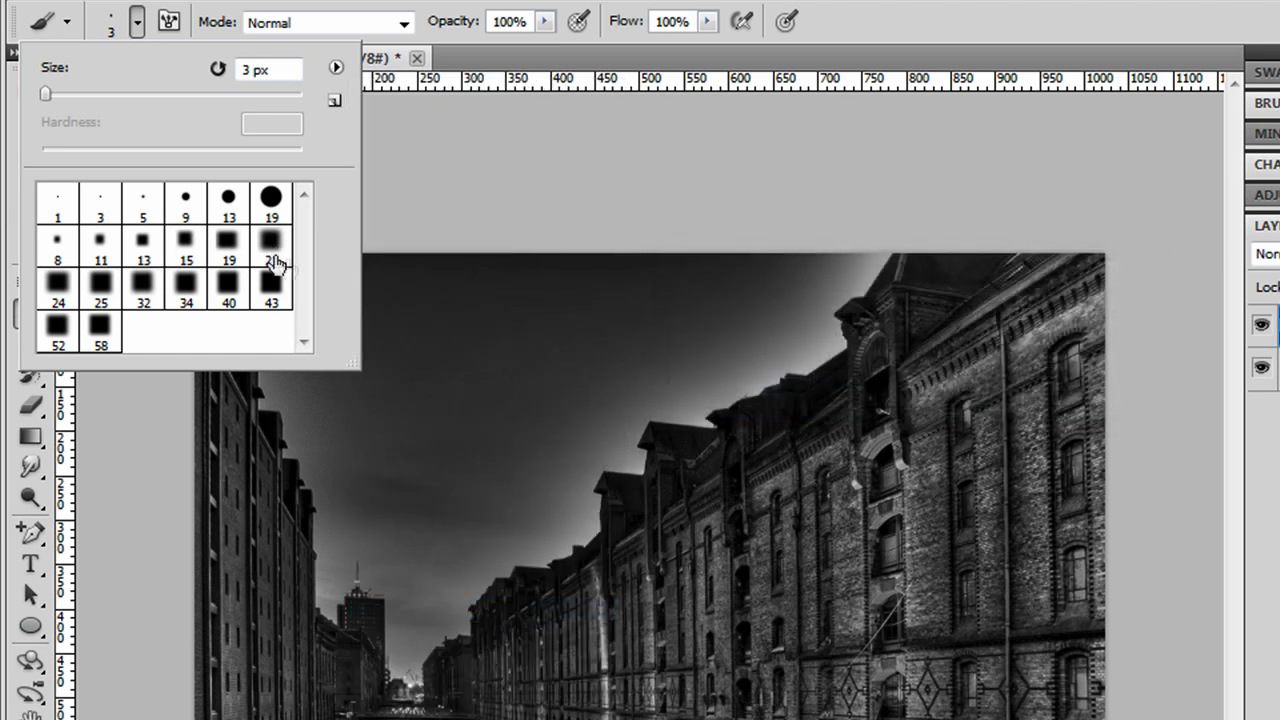
Choose the soft 8 px brush and paint a jagged white main lightning bolt on Layer 1 from the sky's top edge to the rooftops
{"action": "left_click", "coordinate": [70, 248]}
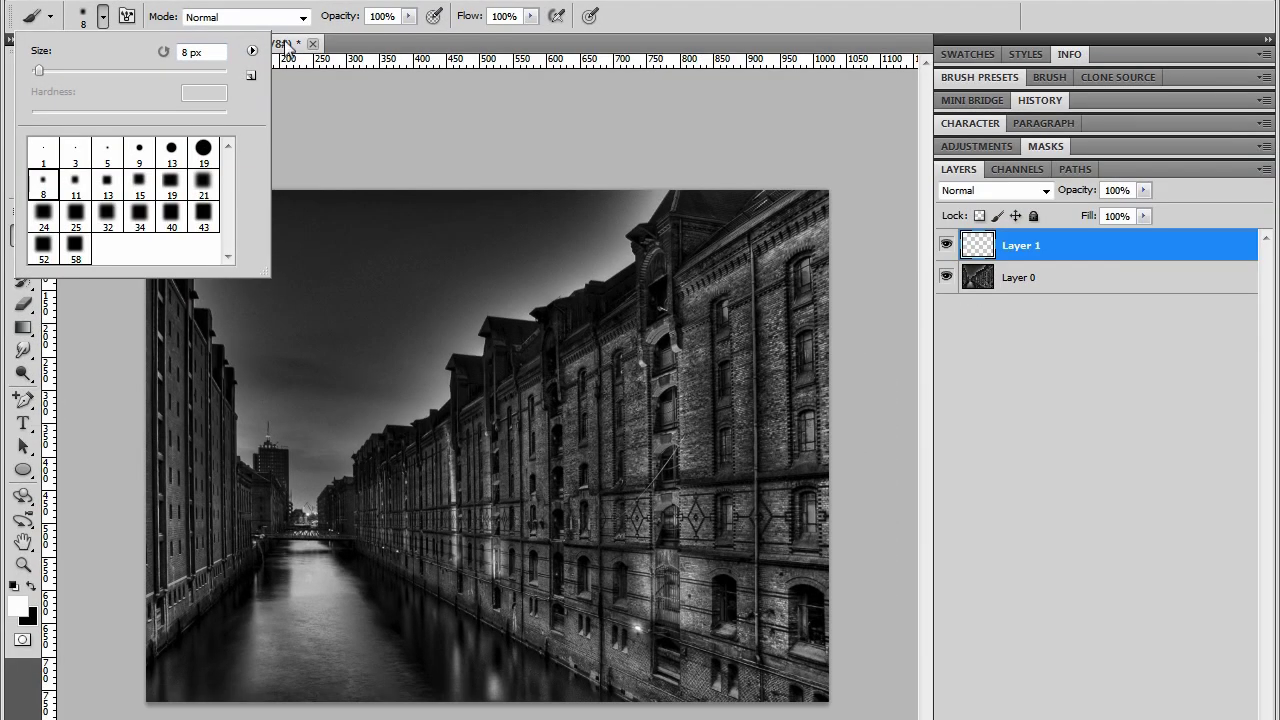
{"action": "left_click", "coordinate": [287, 46]}
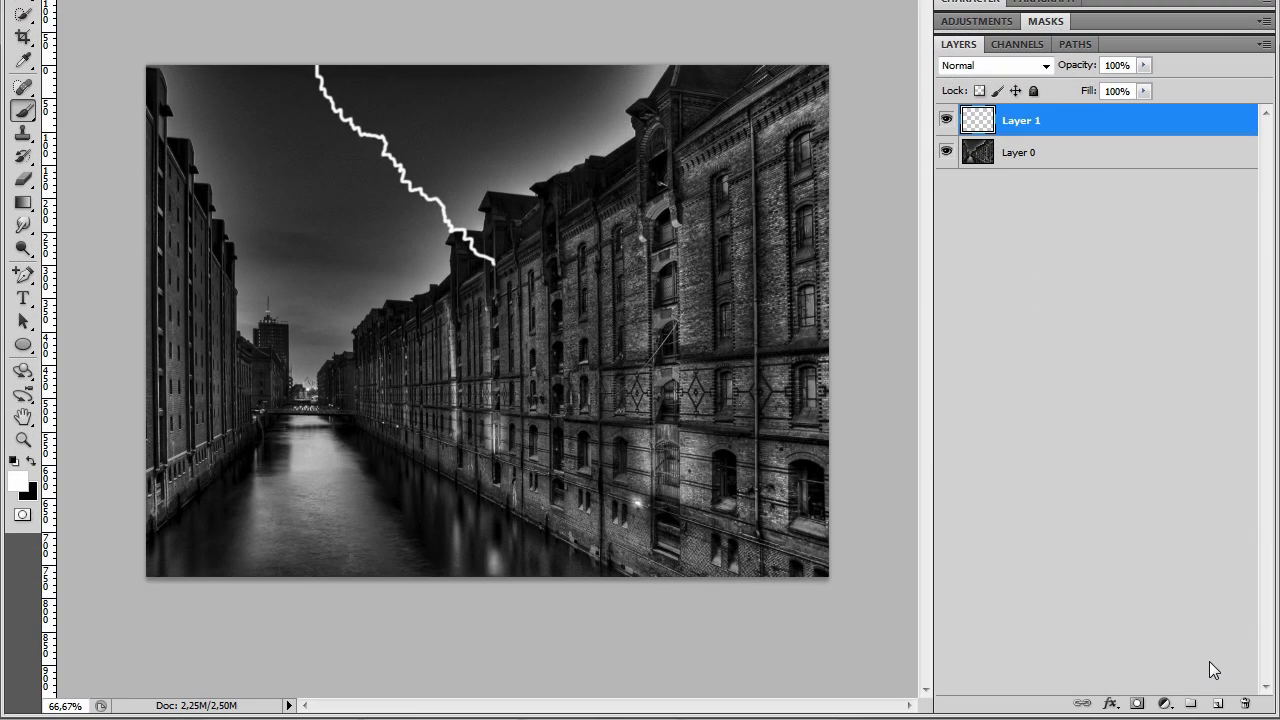
On a new layer, paint jagged secondary lightning branches off both sides of the main bolt with a 5 px brush
{"action": "left_click", "coordinate": [1218, 703]}
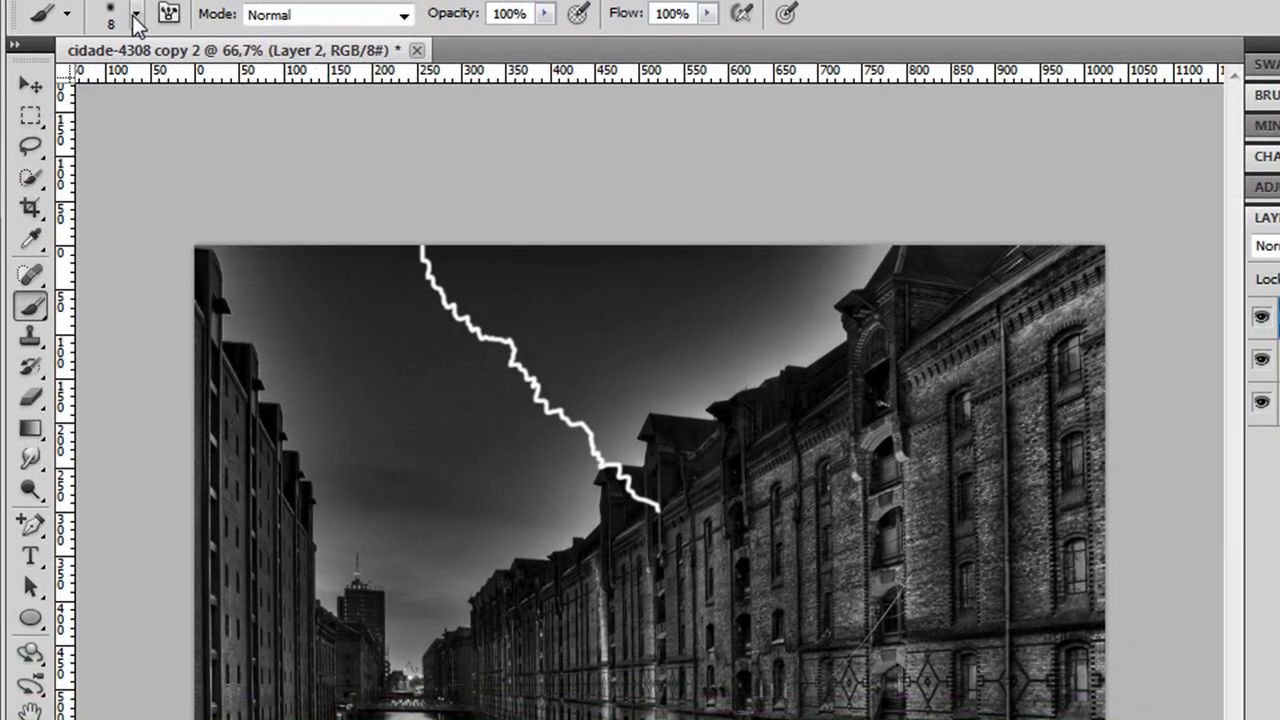
{"action": "left_click", "coordinate": [137, 14]}
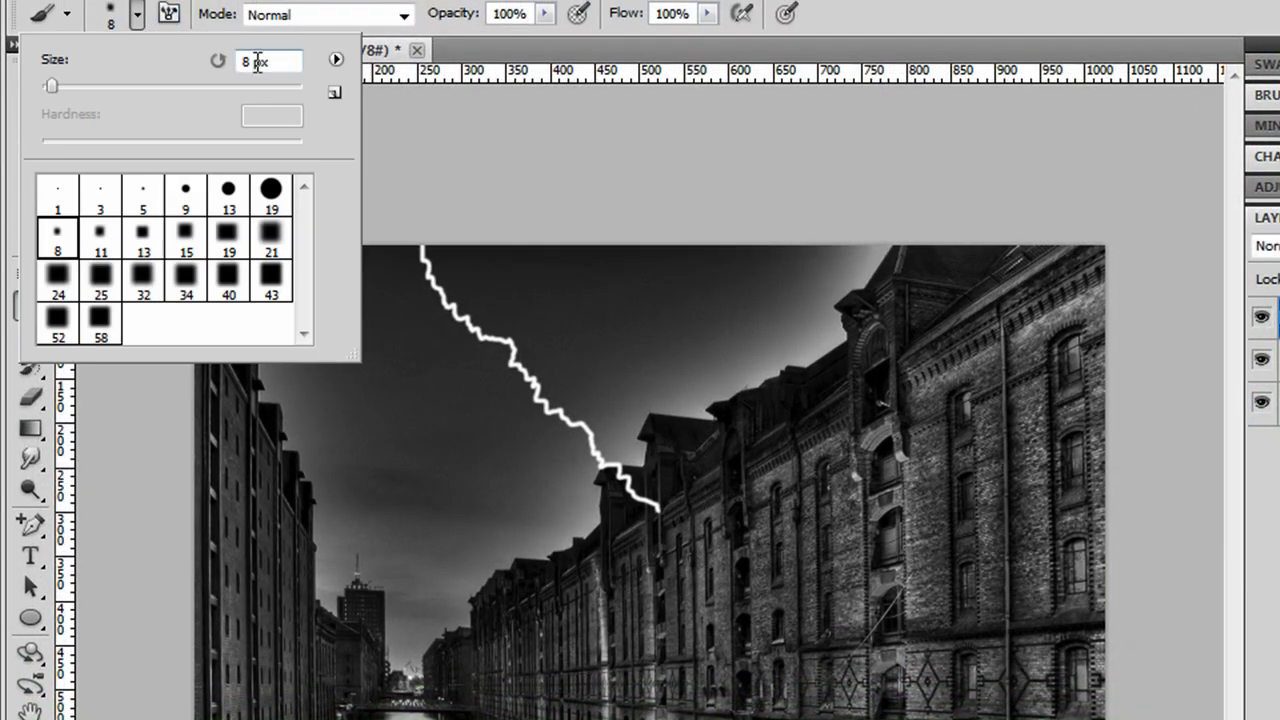
{"action": "double_click", "coordinate": [242, 63]}
{"action": "type", "text": "5"}
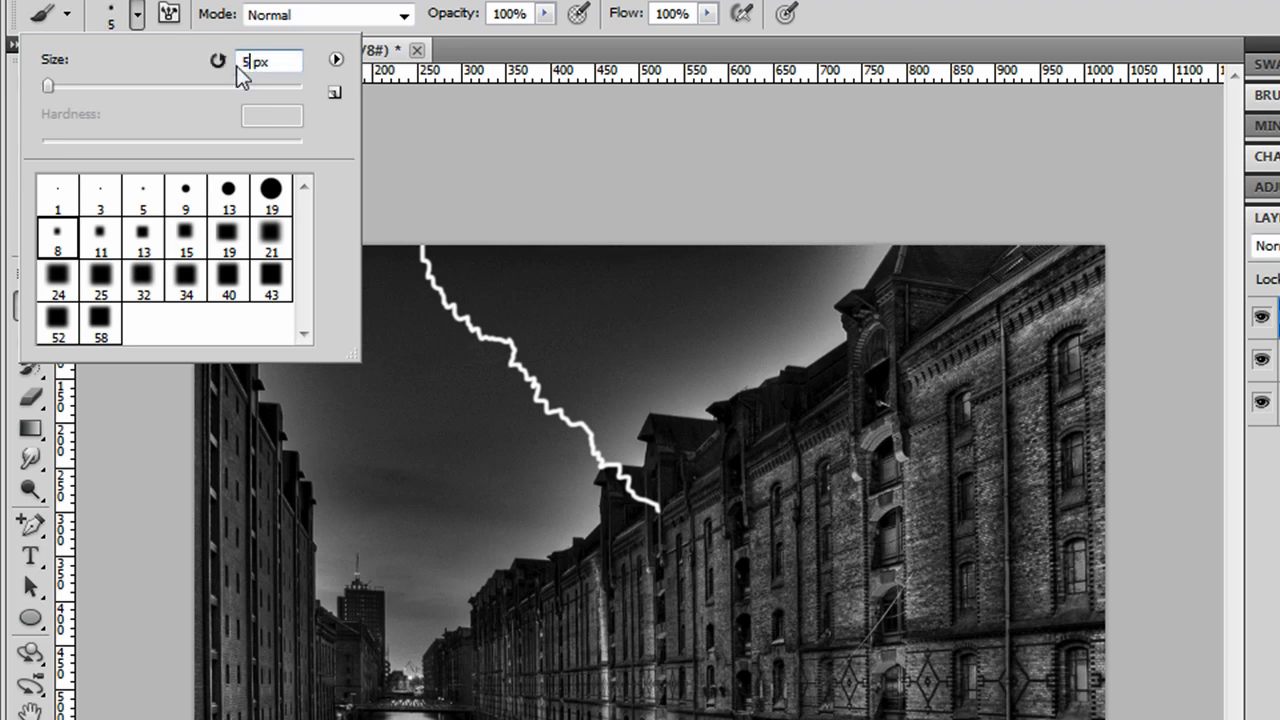
{"action": "key", "text": "Return"}
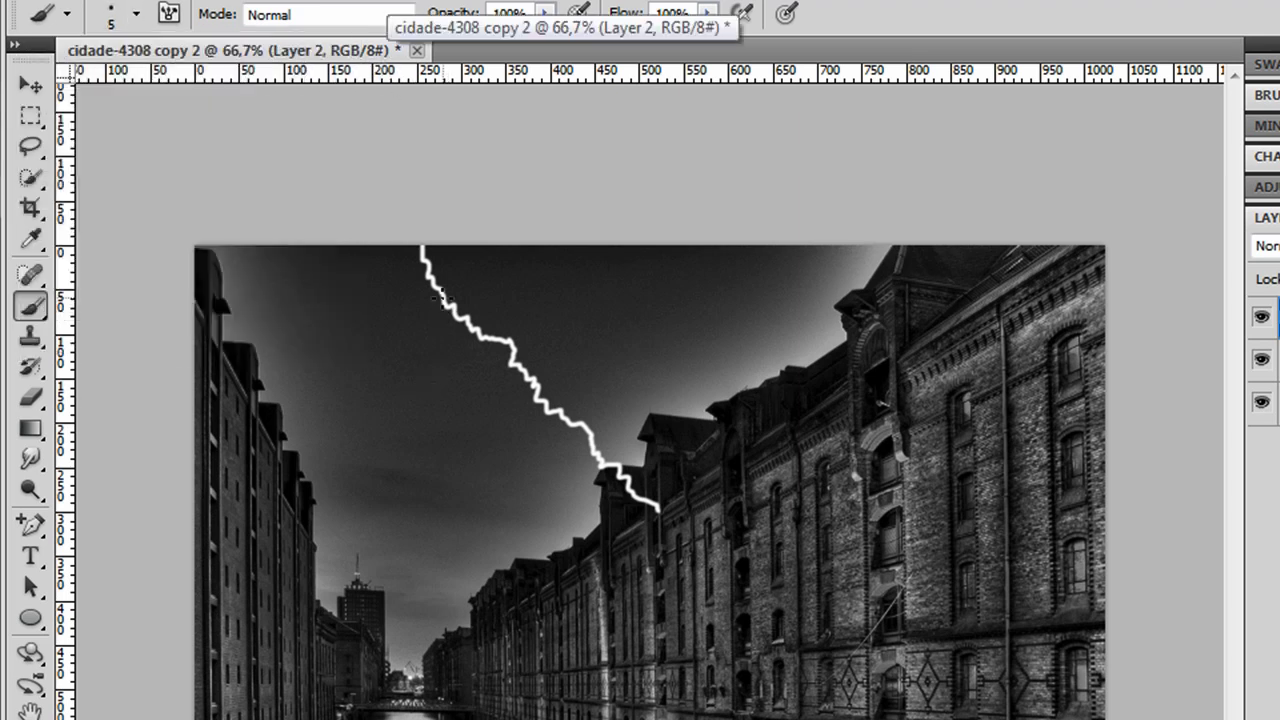
{"action": "mouse_move", "coordinate": [444, 313]}
{"action": "left_mouse_down"}
{"action": "mouse_move", "coordinate": [447, 423]}
{"action": "mouse_move", "coordinate": [409, 438]}
{"action": "mouse_move", "coordinate": [406, 473]}
{"action": "mouse_move", "coordinate": [368, 489]}
{"action": "left_mouse_up"}
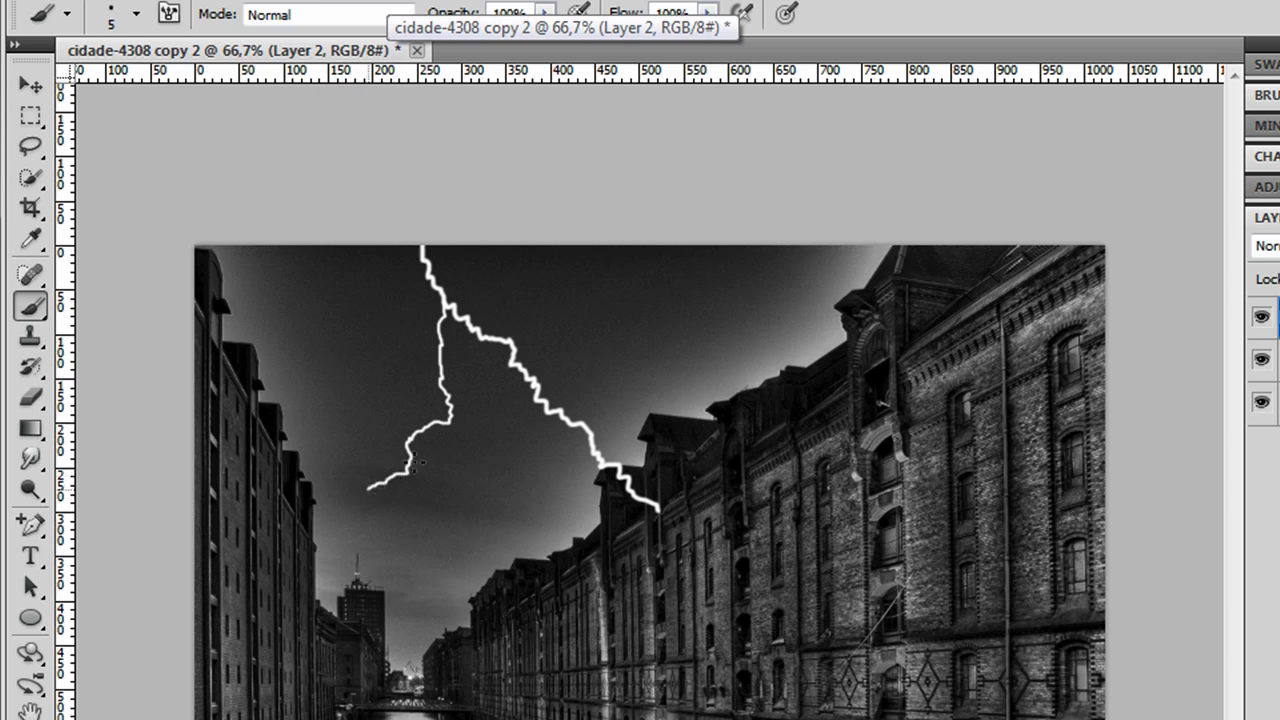
{"action": "left_click_drag", "start_coordinate": [453, 432], "coordinate": [499, 488]}
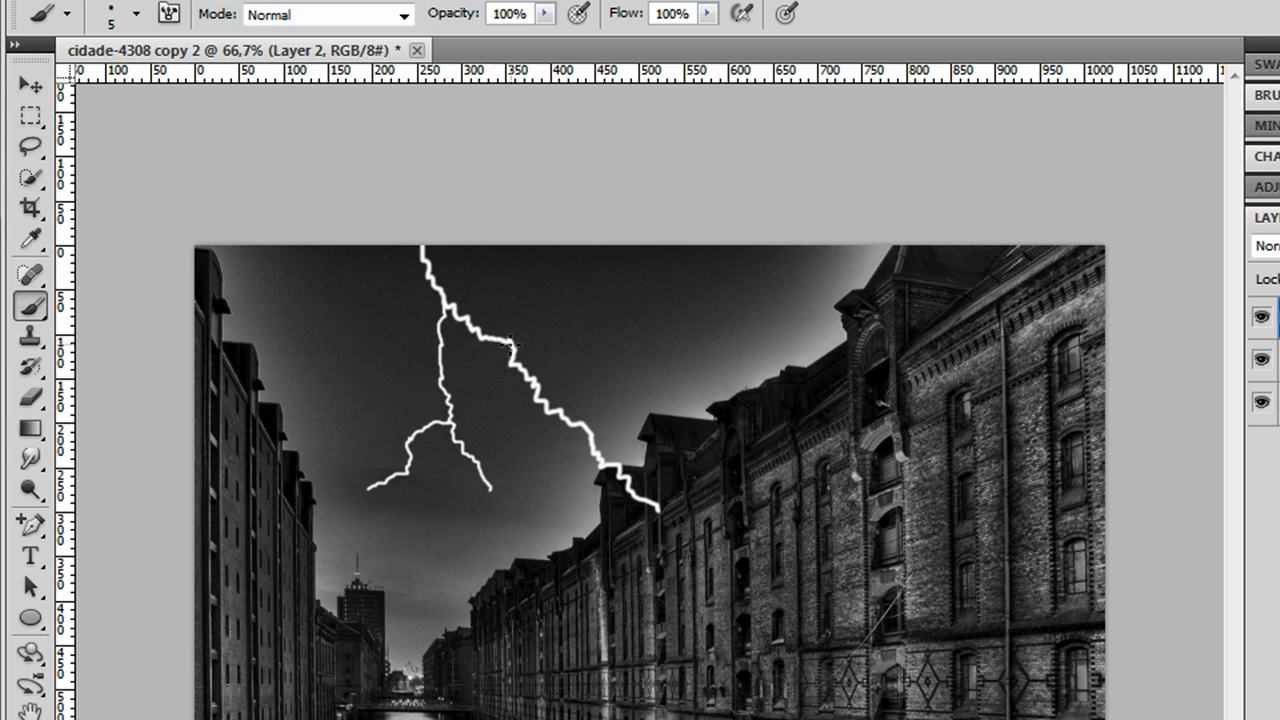
{"action": "mouse_move", "coordinate": [514, 344]}
{"action": "left_mouse_down"}
{"action": "mouse_move", "coordinate": [614, 362]}
{"action": "mouse_move", "coordinate": [628, 384]}
{"action": "mouse_move", "coordinate": [599, 344]}
{"action": "mouse_move", "coordinate": [594, 358]}
{"action": "mouse_move", "coordinate": [684, 360]}
{"action": "left_mouse_up"}
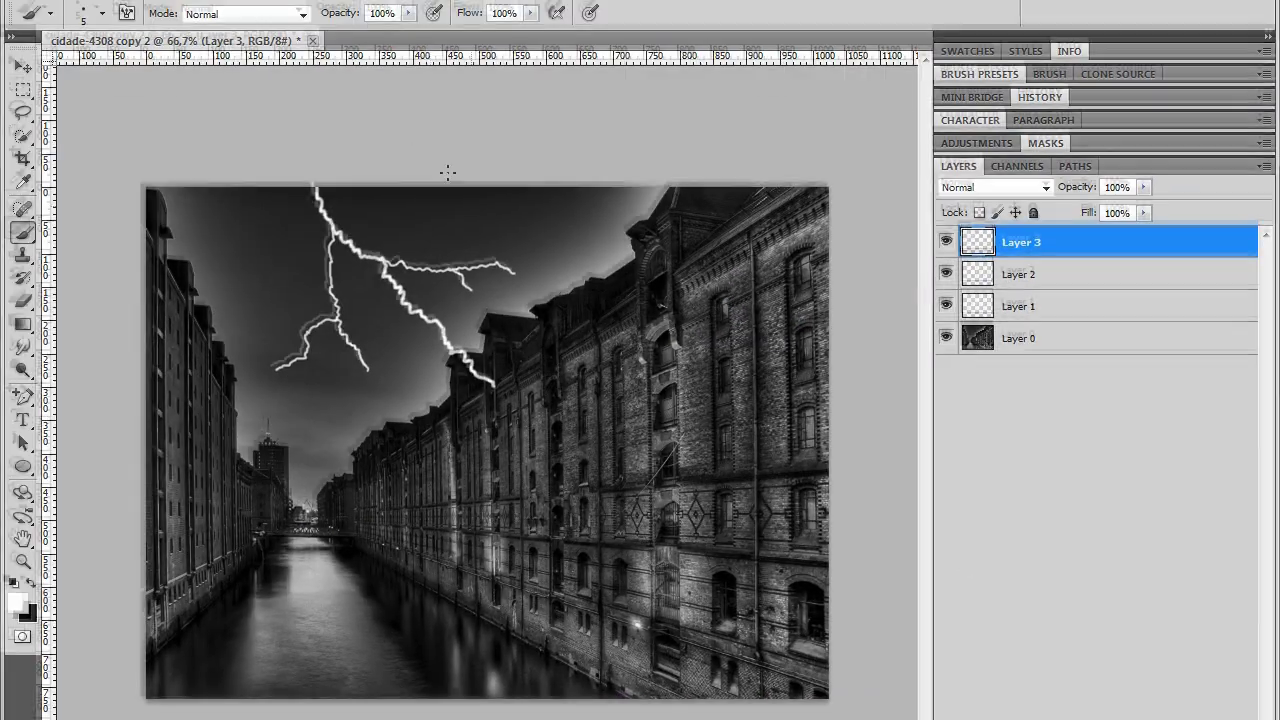
Set the brush size to 3 px and paint thin offshoots from the bolt and its branches on Layer 3
{"action": "left_click", "coordinate": [102, 13]}
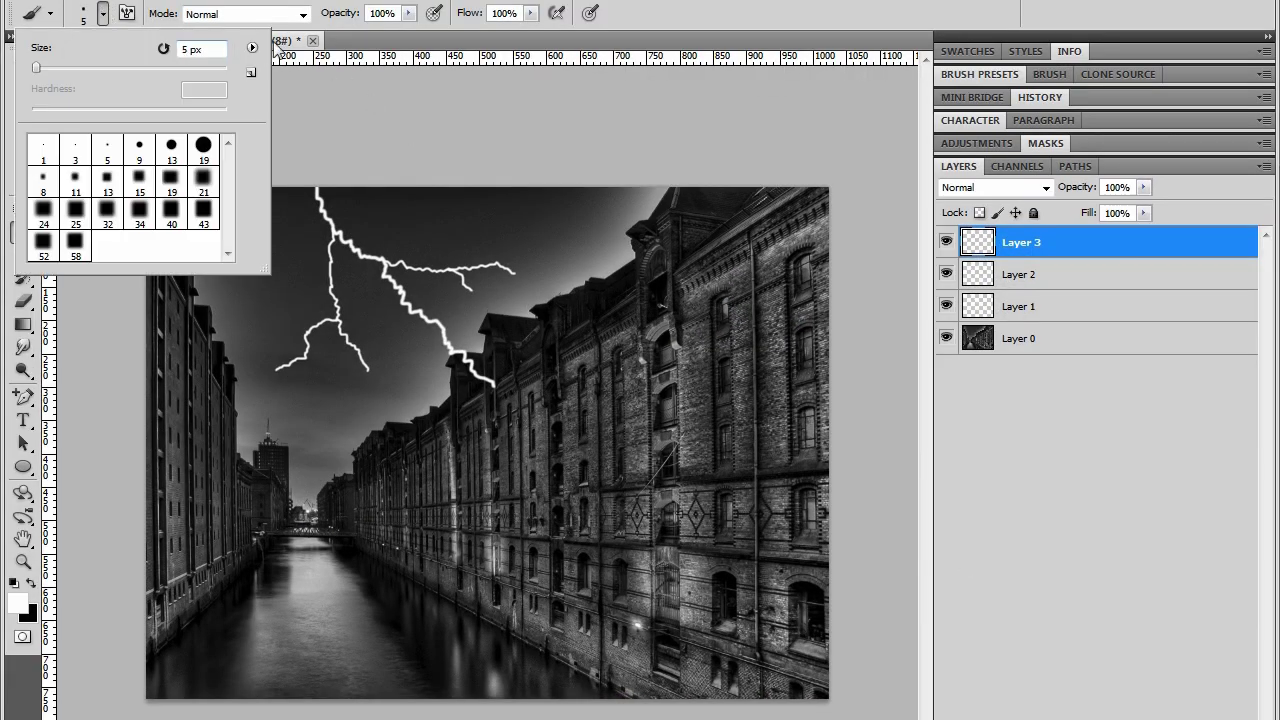
{"action": "double_click", "coordinate": [185, 49]}
{"action": "type", "text": "3"}
{"action": "key", "text": "Return"}
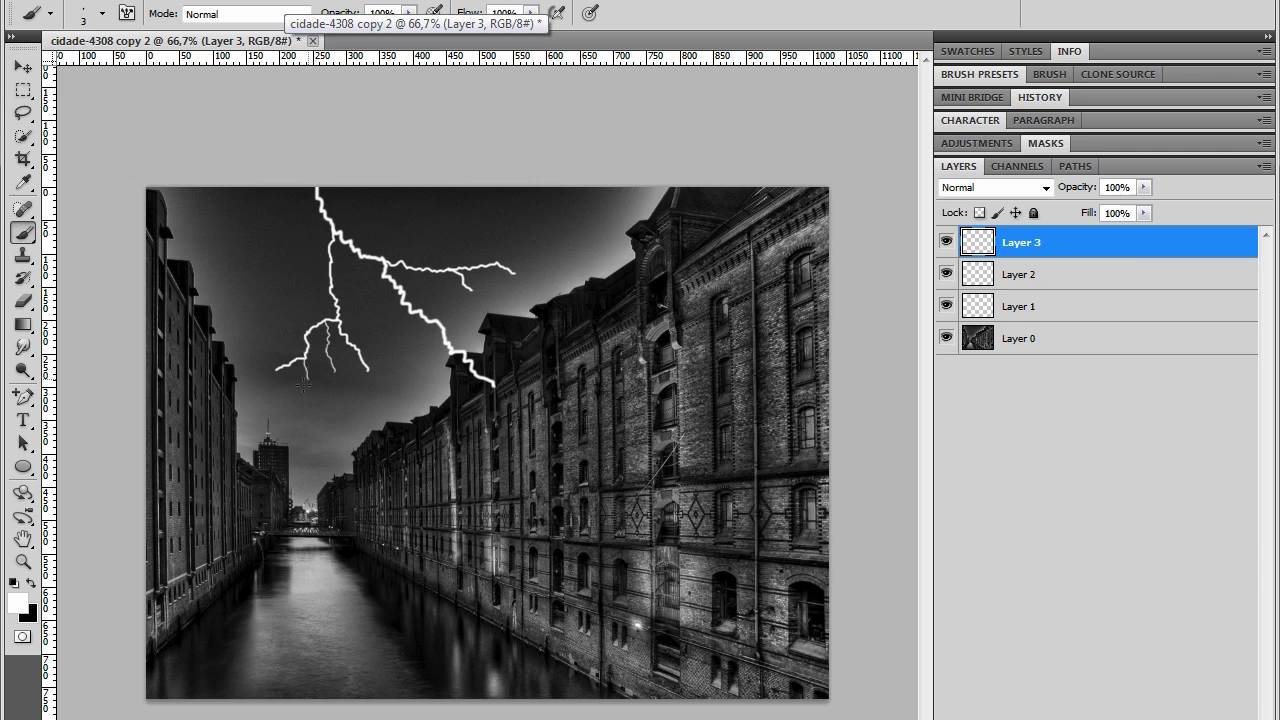
{"action": "left_click_drag", "start_coordinate": [302, 397], "coordinate": [306, 381]}
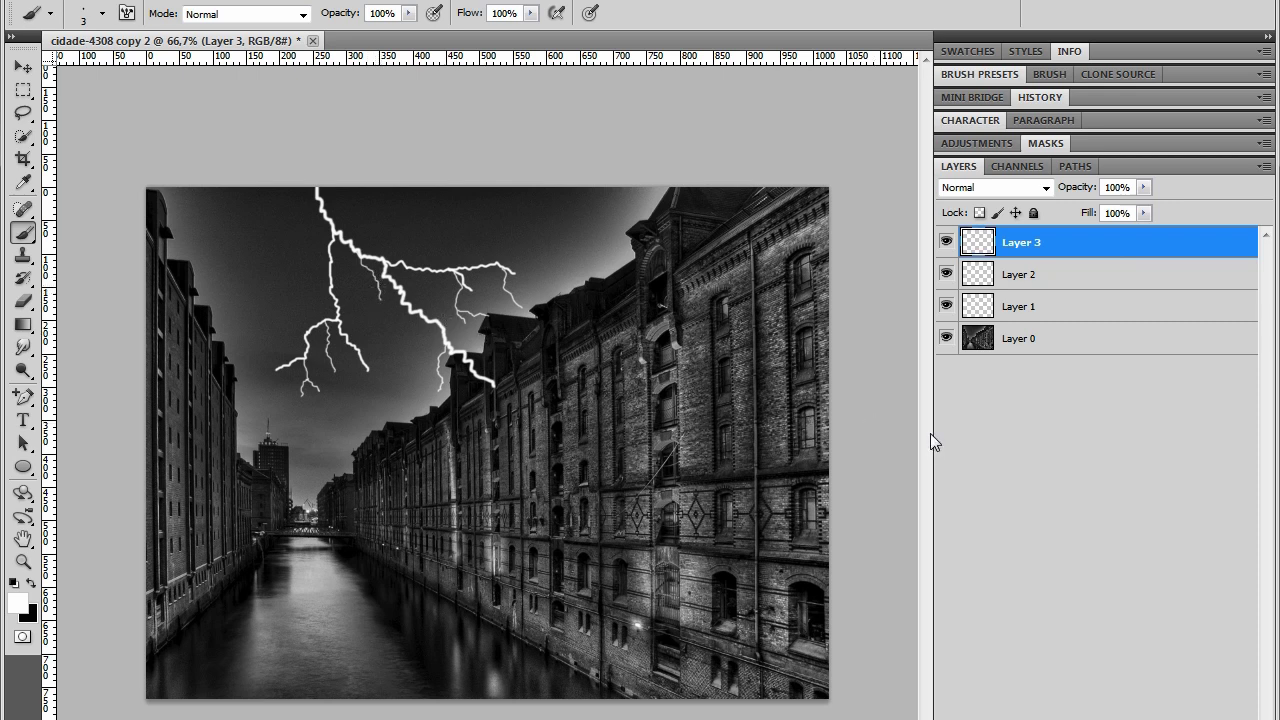
Reorder the lightning layers so Layer 1 is uppermost, followed by Layer 2 and Layer 3, all above Layer 0
{"action": "left_click", "coordinate": [1010, 305]}
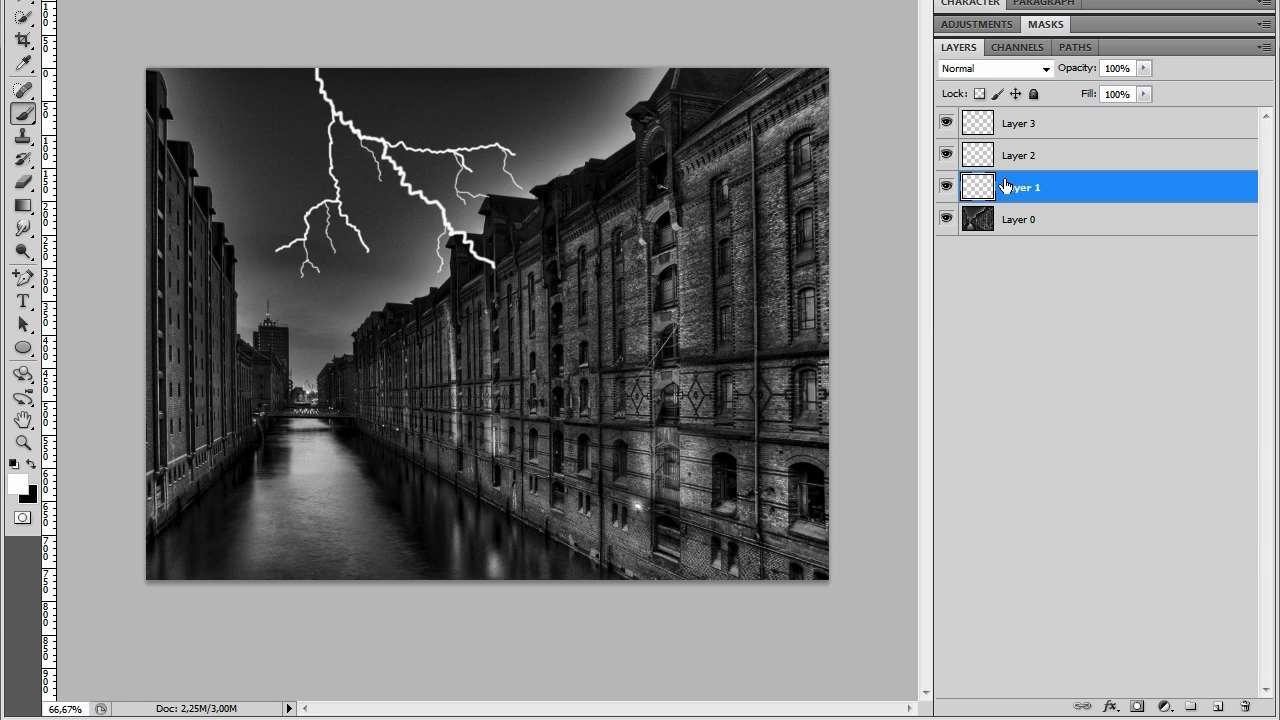
{"action": "left_click_drag", "start_coordinate": [1005, 187], "coordinate": [1025, 155]}
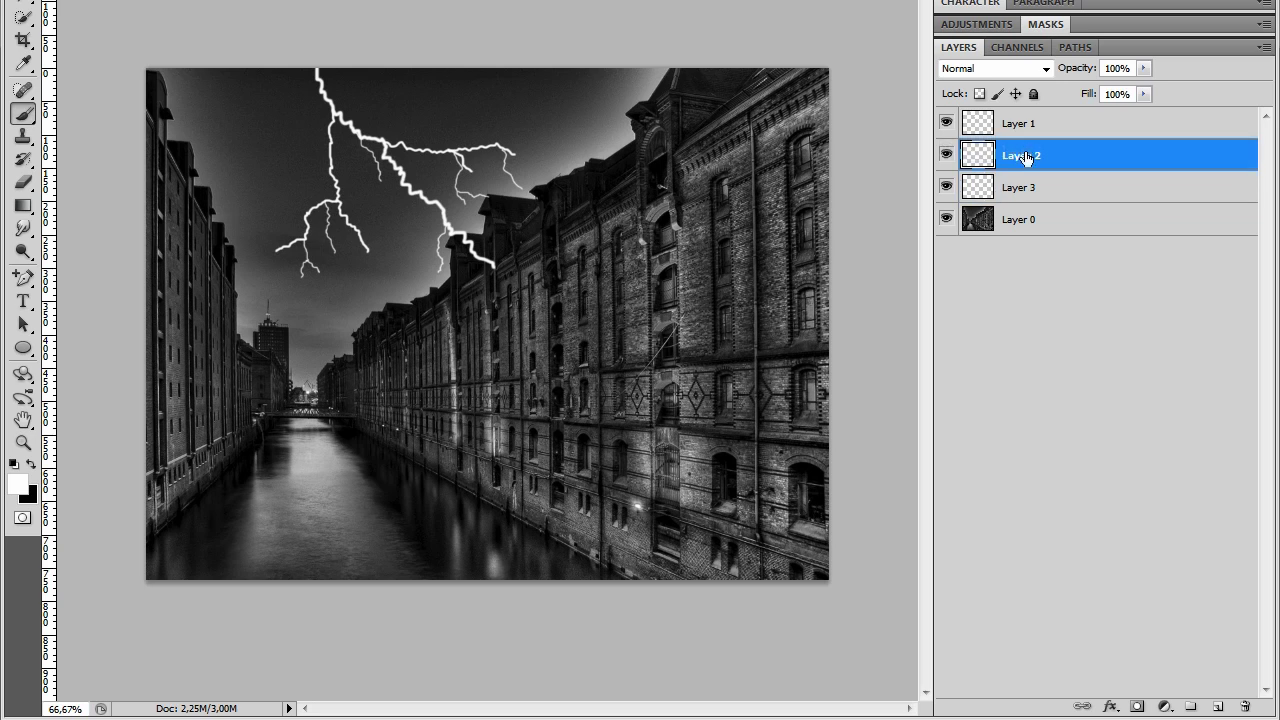
Hide Layer 2 and Layer 3, and show them again one by one to check each layer's lightning strokes
{"action": "left_click", "coordinate": [946, 155]}
{"action": "left_click", "coordinate": [946, 187]}
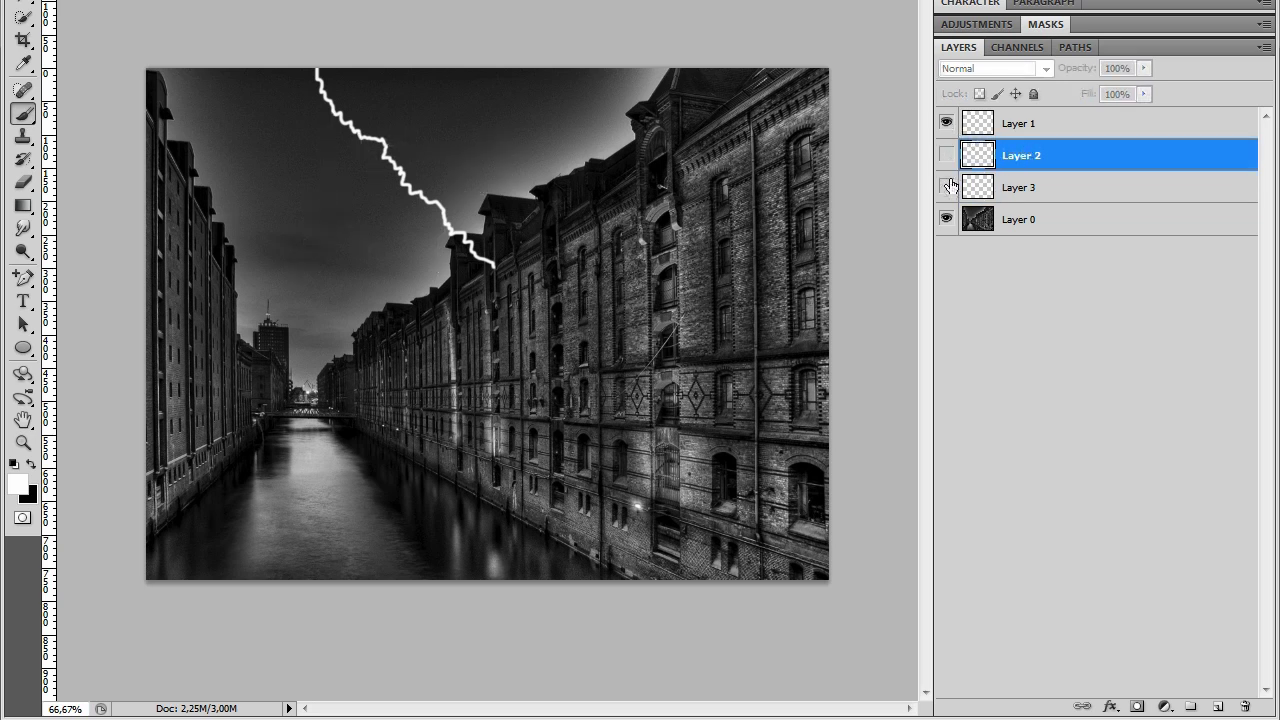
{"action": "left_click", "coordinate": [946, 155]}
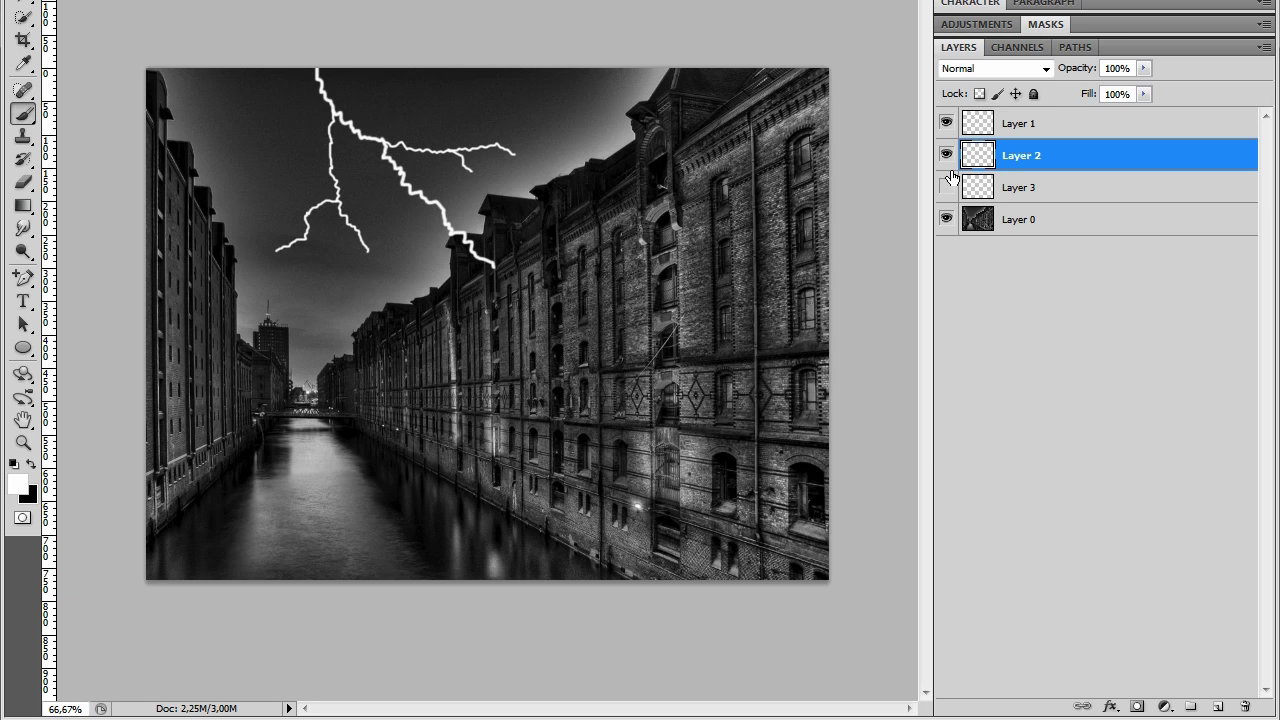
{"action": "left_click", "coordinate": [947, 187]}
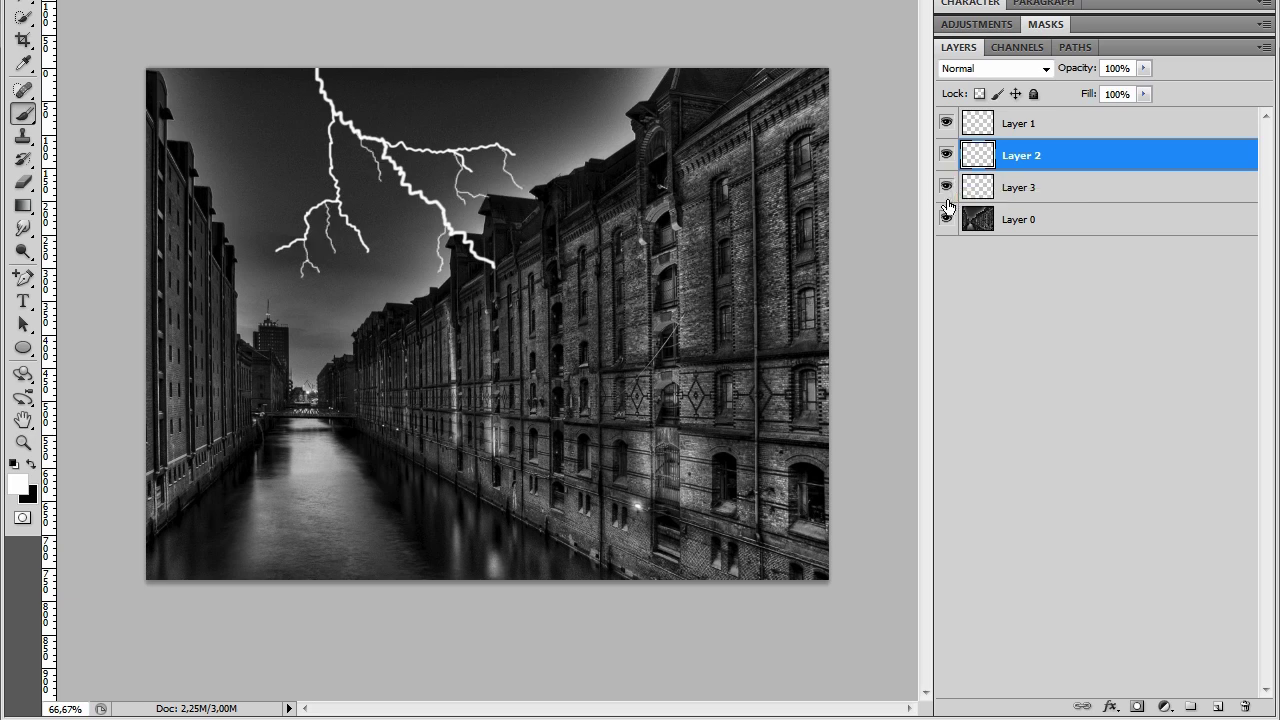
Duplicate Layer 1, keeping the suggested name Layer 1 copy
{"action": "left_click", "coordinate": [1040, 124]}
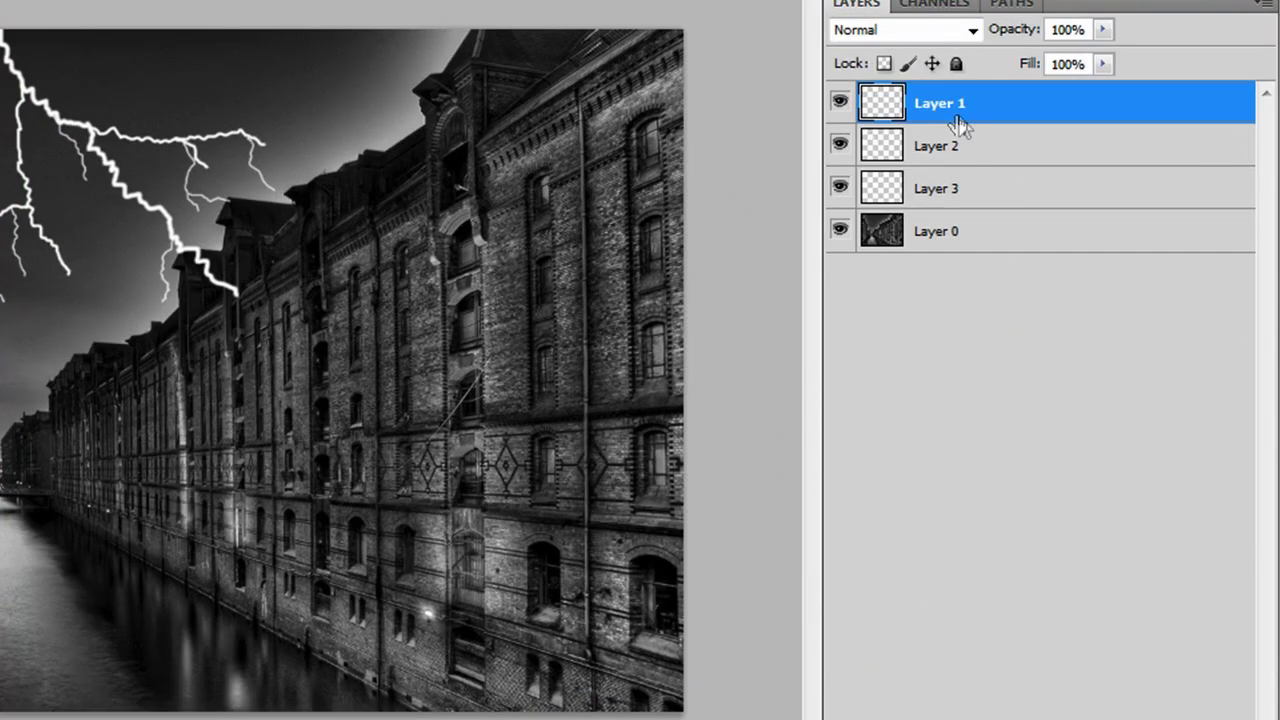
{"action": "right_click", "coordinate": [1035, 132]}
{"action": "left_click", "coordinate": [801, 236]}
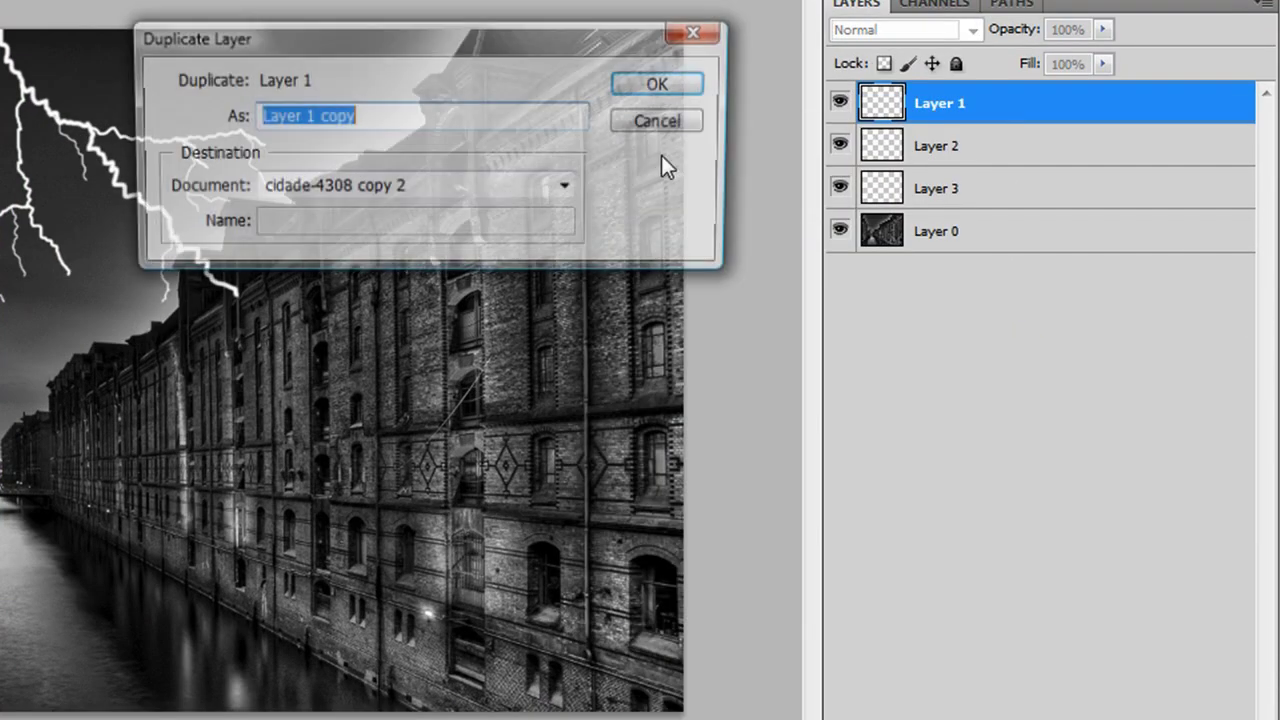
{"action": "left_click", "coordinate": [690, 92]}
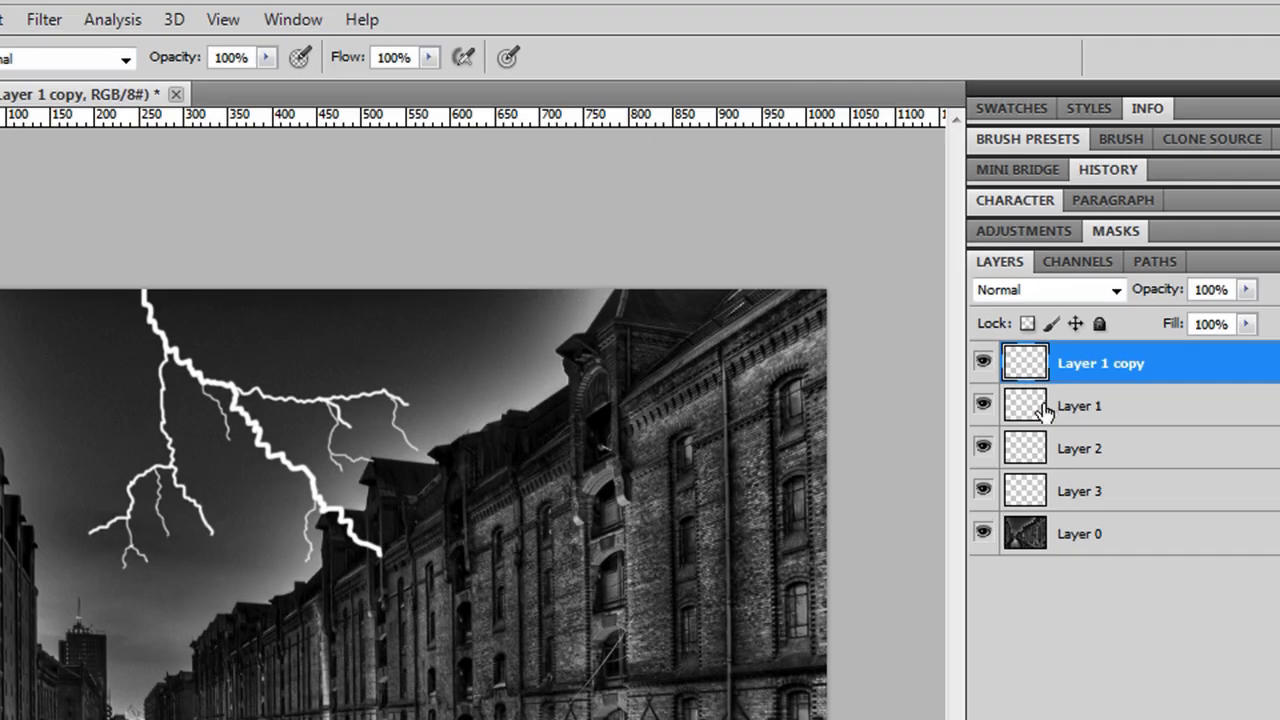
Apply a Box Blur with a 4-pixel radius to the original Layer 1
{"action": "left_click", "coordinate": [909, 153], "text": "shift"}
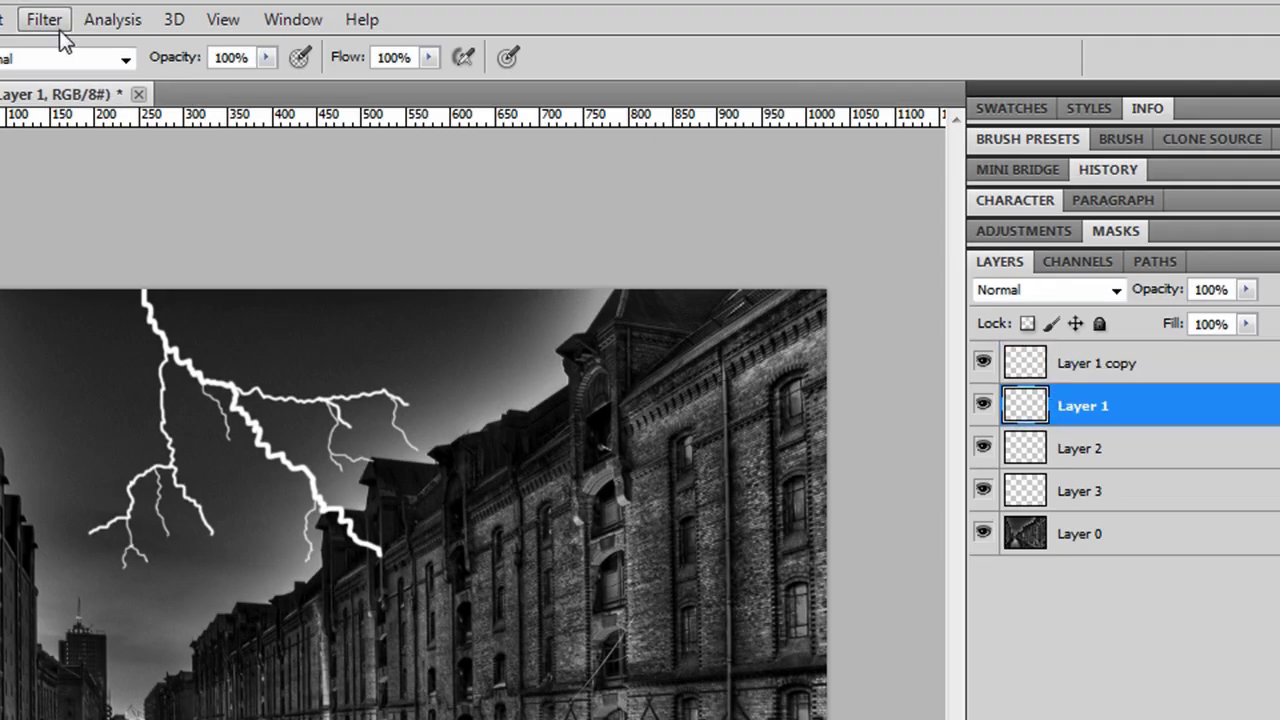
{"action": "left_click", "coordinate": [47, 21]}
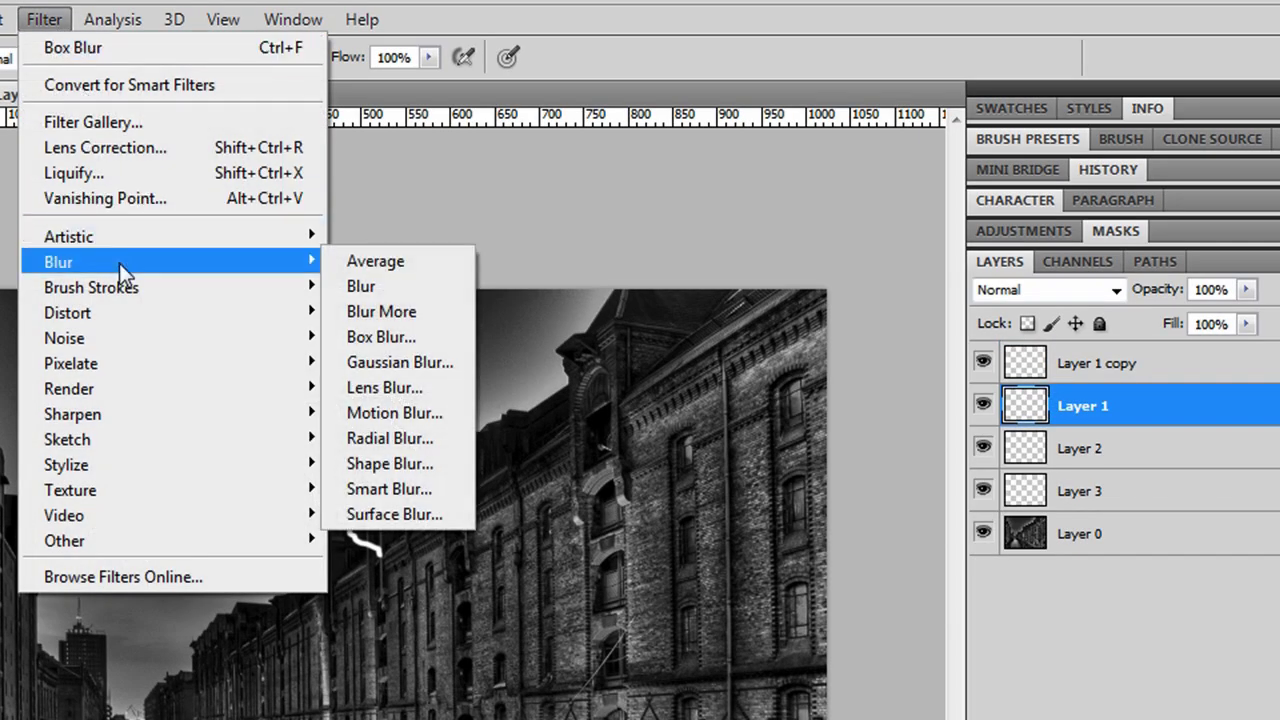
{"action": "left_click", "coordinate": [388, 342]}
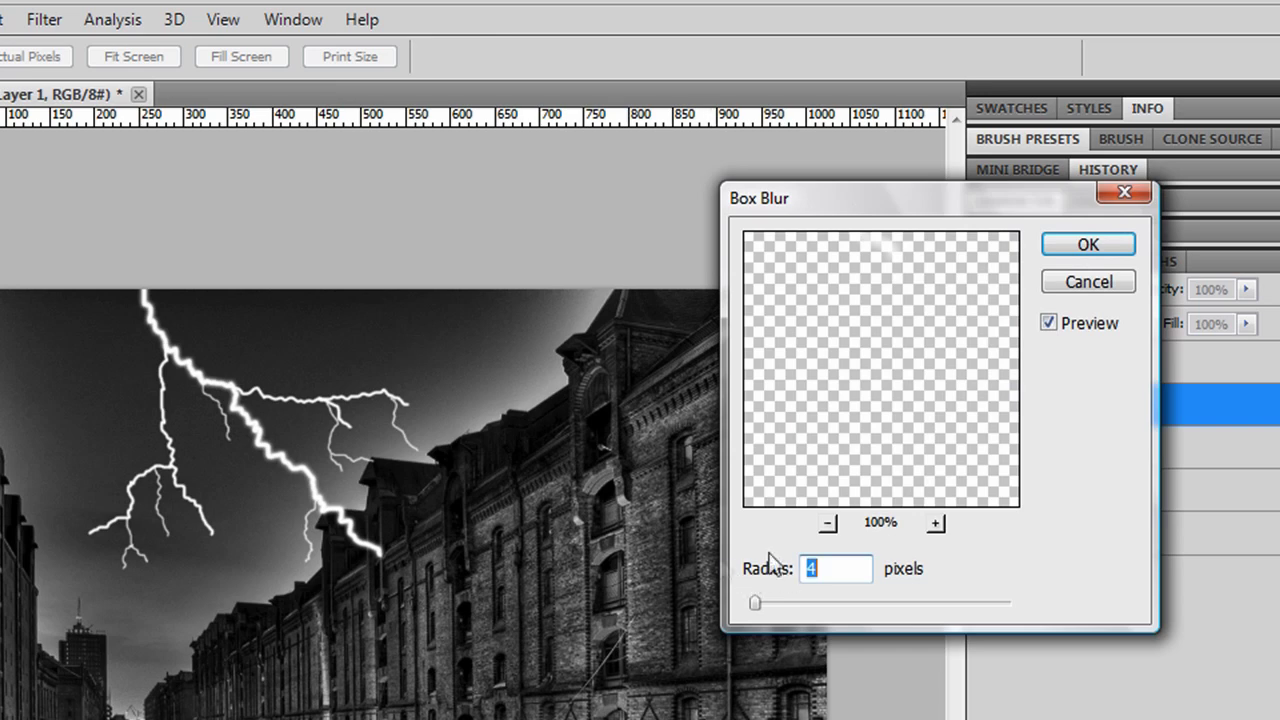
{"action": "left_click", "coordinate": [1066, 251]}
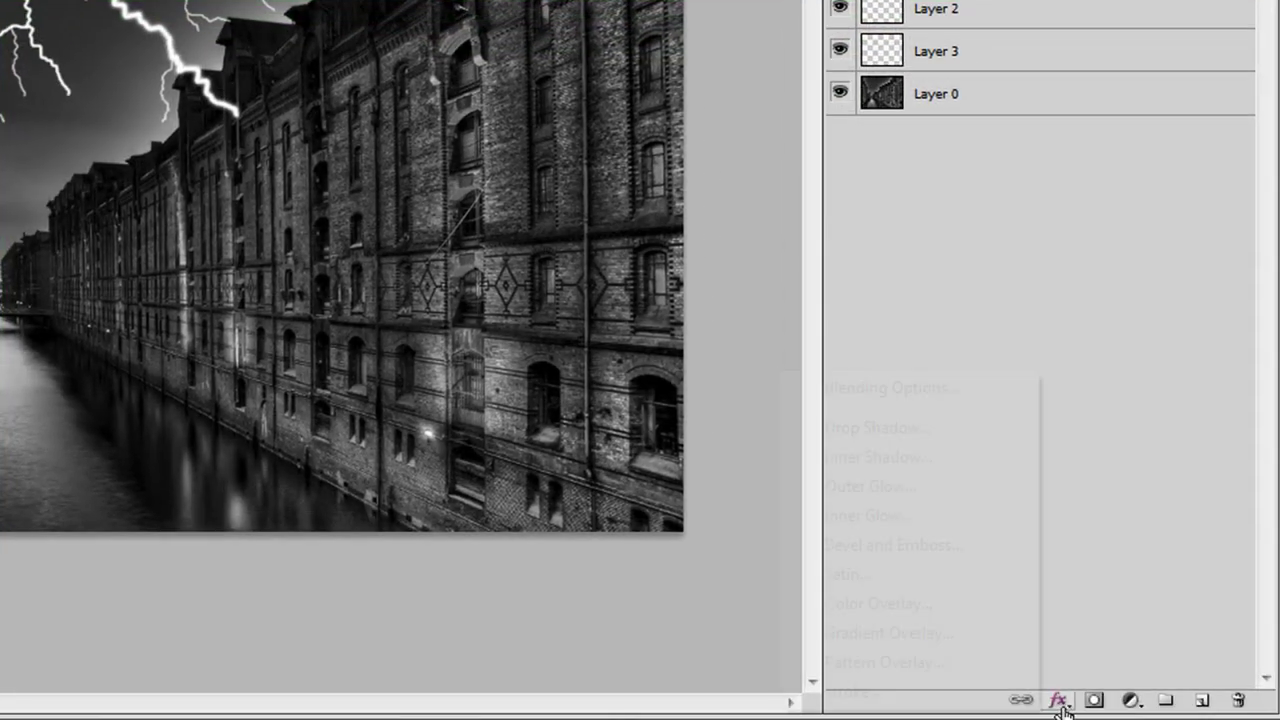
Add an Outer Glow to Layer 1 with white as its color and Normal as its blend mode
{"action": "left_click", "coordinate": [1058, 700]}
{"action": "left_click", "coordinate": [917, 490]}
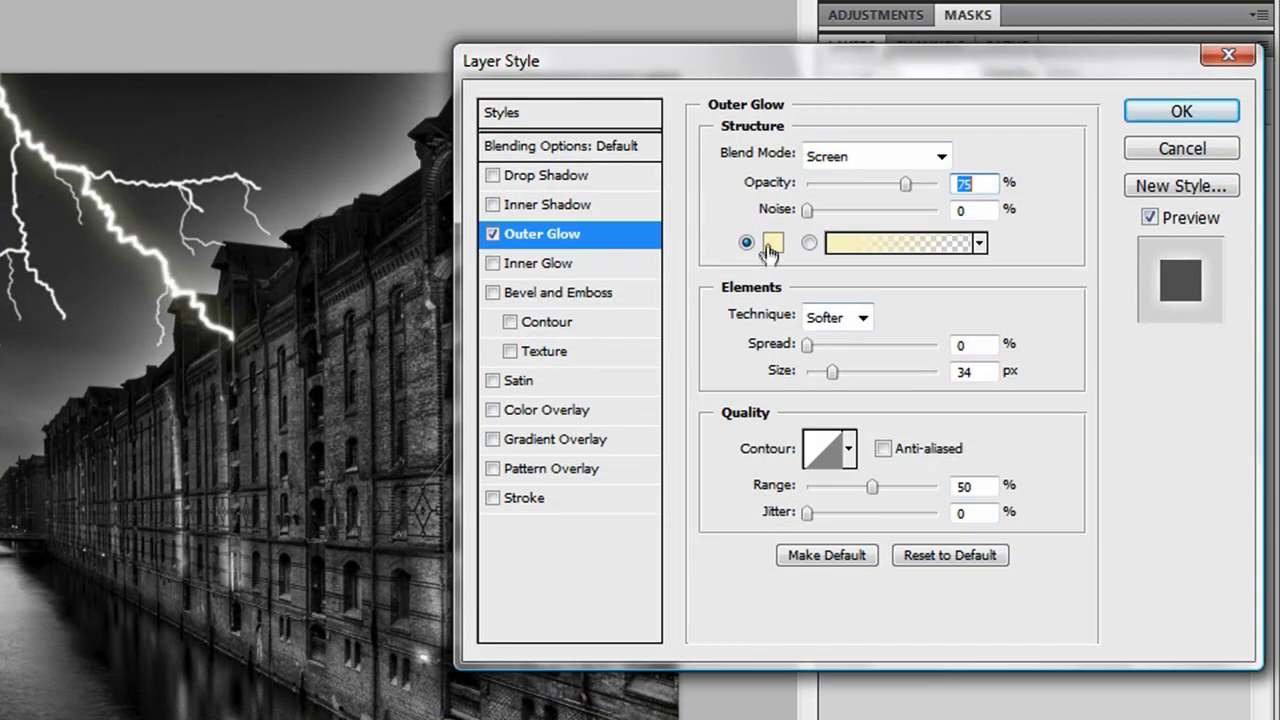
{"action": "left_click", "coordinate": [772, 235]}
{"action": "left_click_drag", "start_coordinate": [415, 333], "coordinate": [335, 300]}
{"action": "left_click", "coordinate": [955, 295]}
{"action": "left_click", "coordinate": [866, 157]}
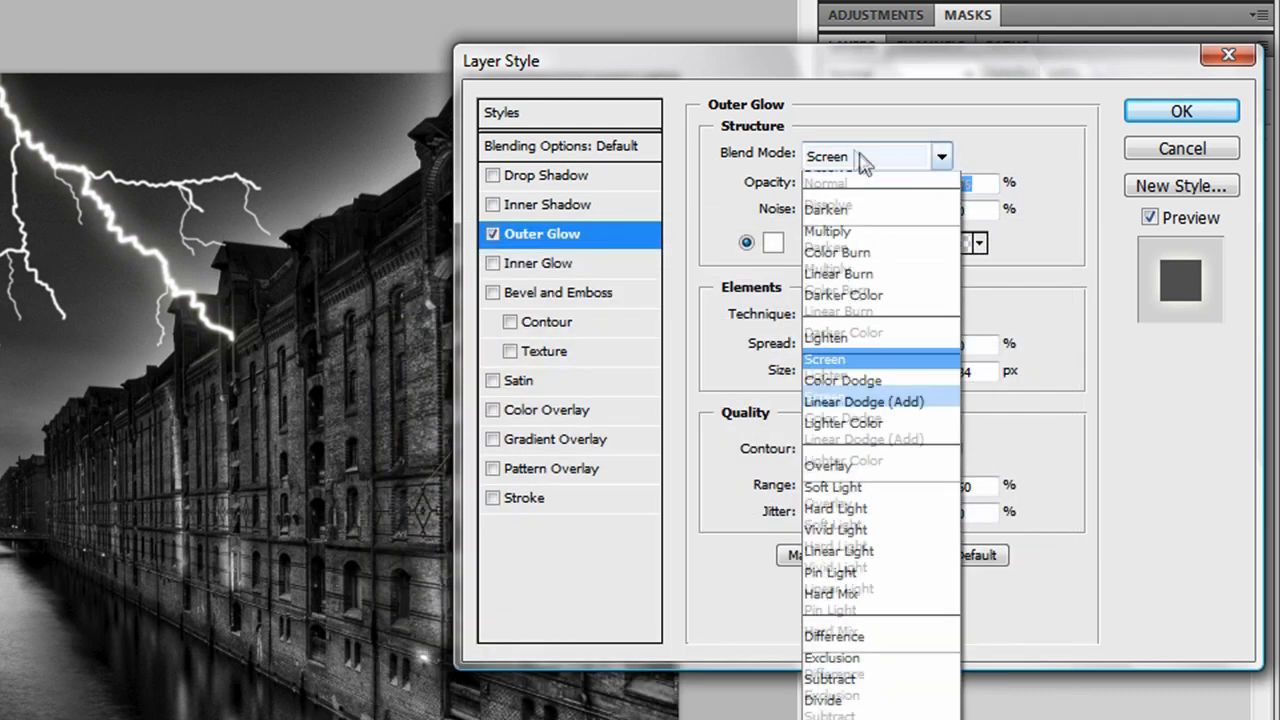
{"action": "left_click", "coordinate": [860, 182]}
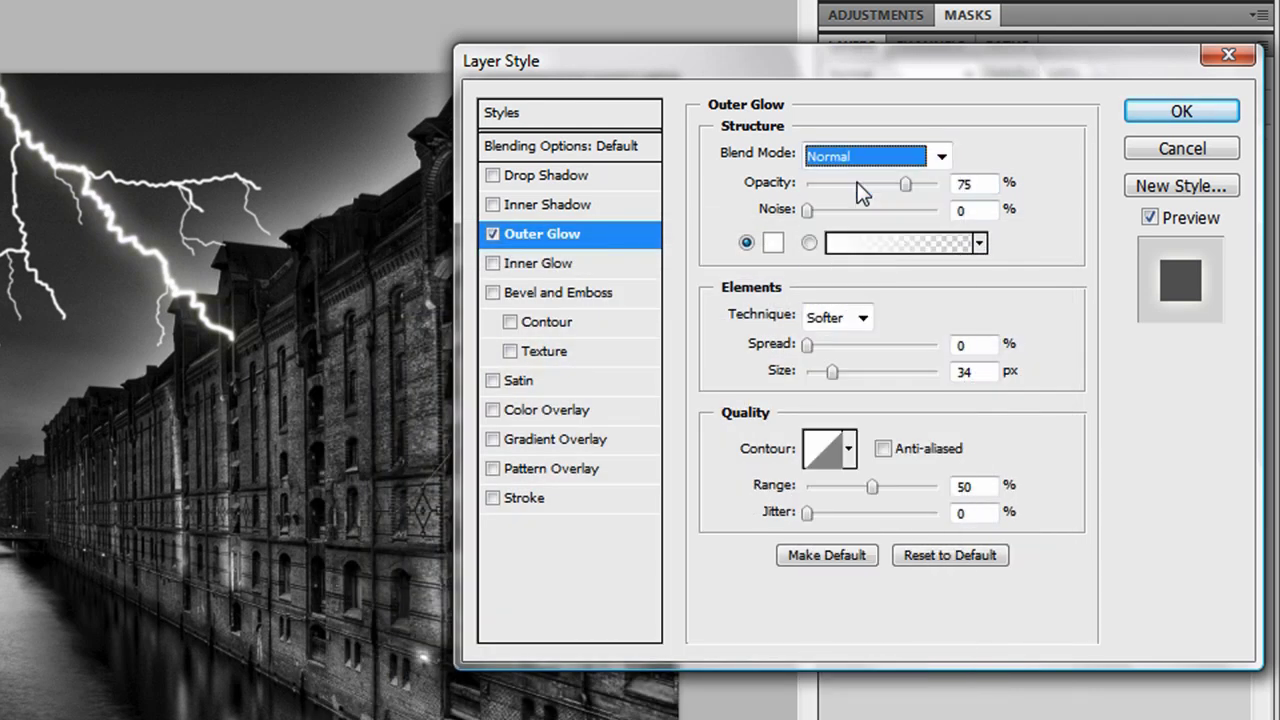
Set Layer 1's Outer Glow to 100% range, 5% spread and 32 px size, and apply the style
{"action": "left_click_drag", "start_coordinate": [872, 487], "coordinate": [938, 488]}
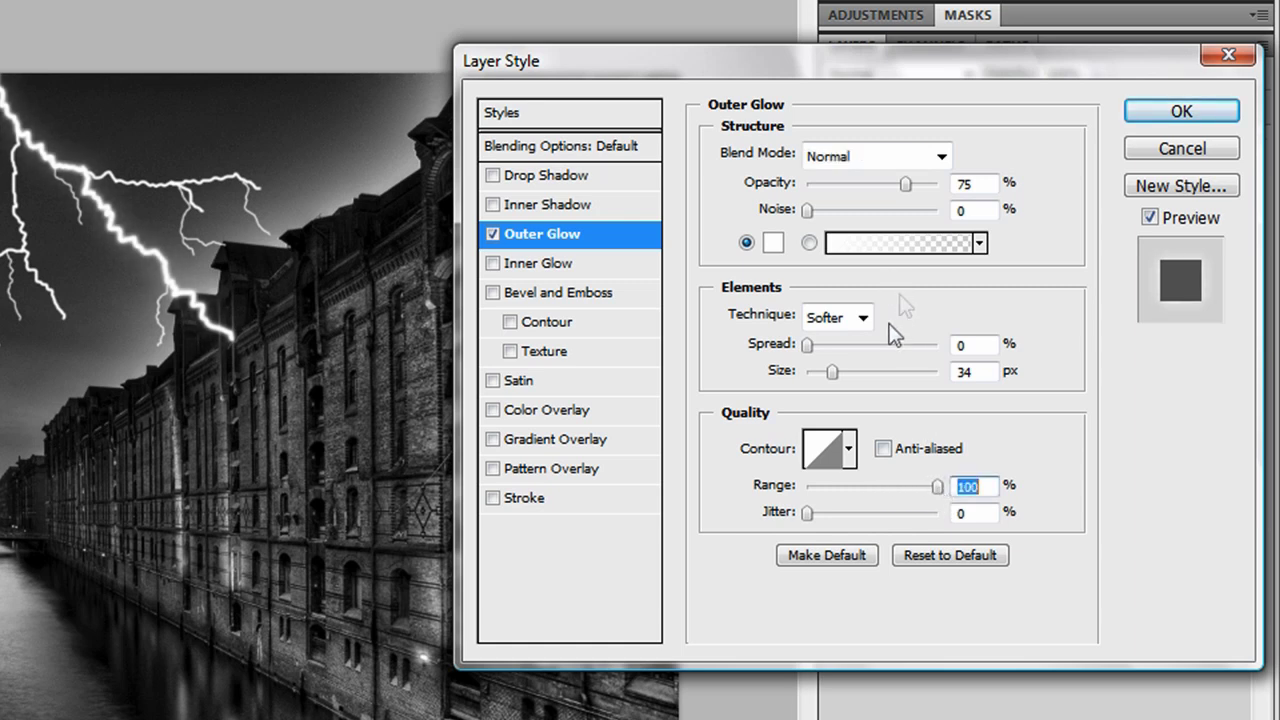
{"action": "left_click_drag", "start_coordinate": [805, 348], "coordinate": [831, 368]}
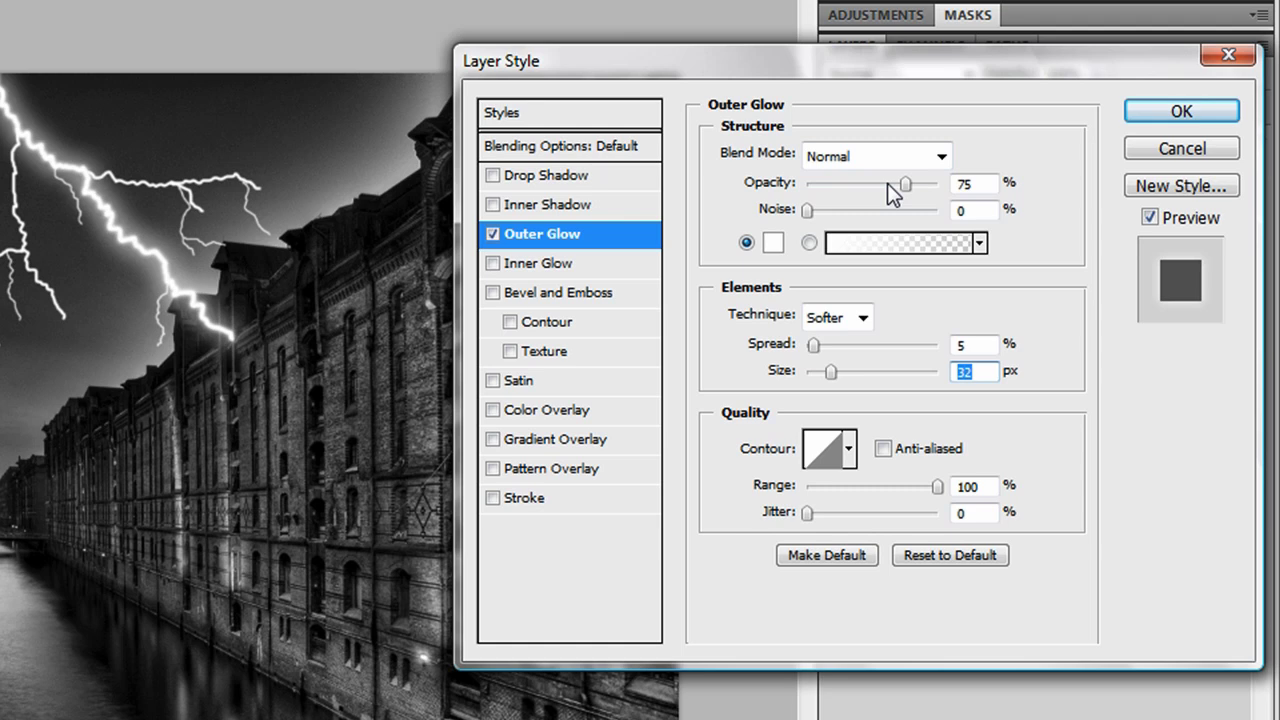
{"action": "left_click", "coordinate": [1180, 112]}
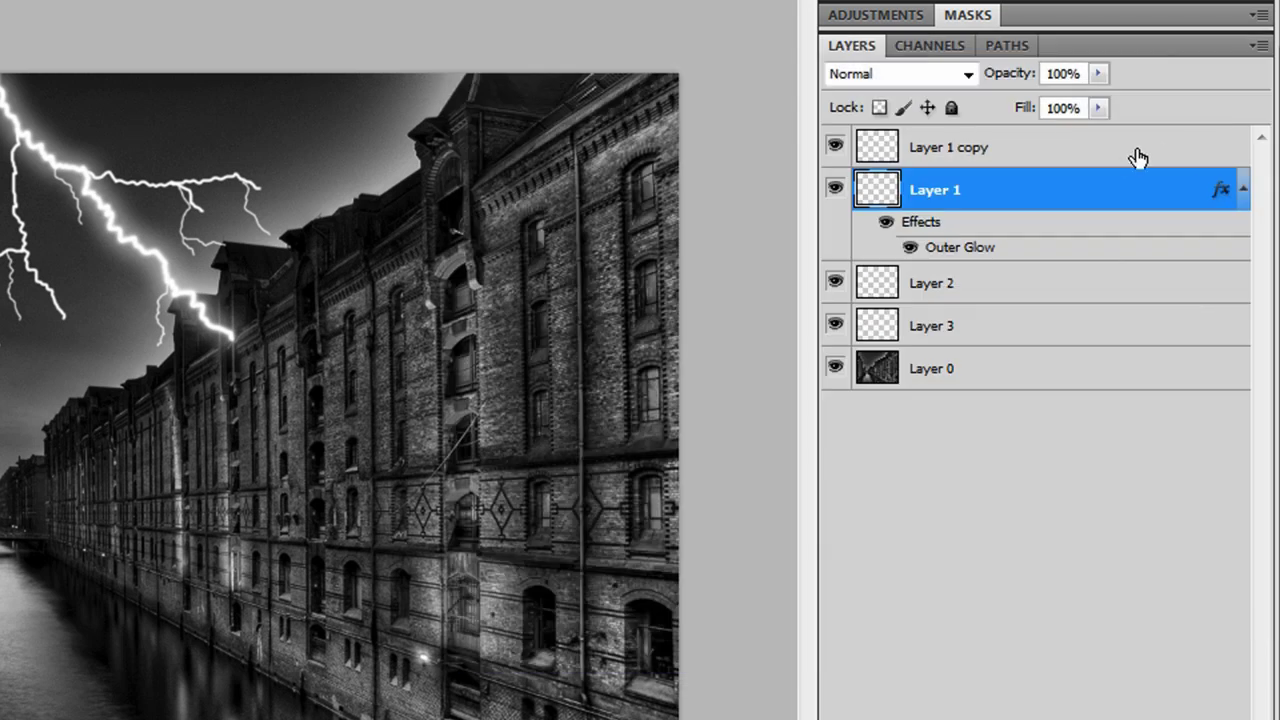
Add an Outer Glow to Layer 1 copy with Normal as its blend mode and bright magenta as its color
{"action": "left_click", "coordinate": [925, 150]}
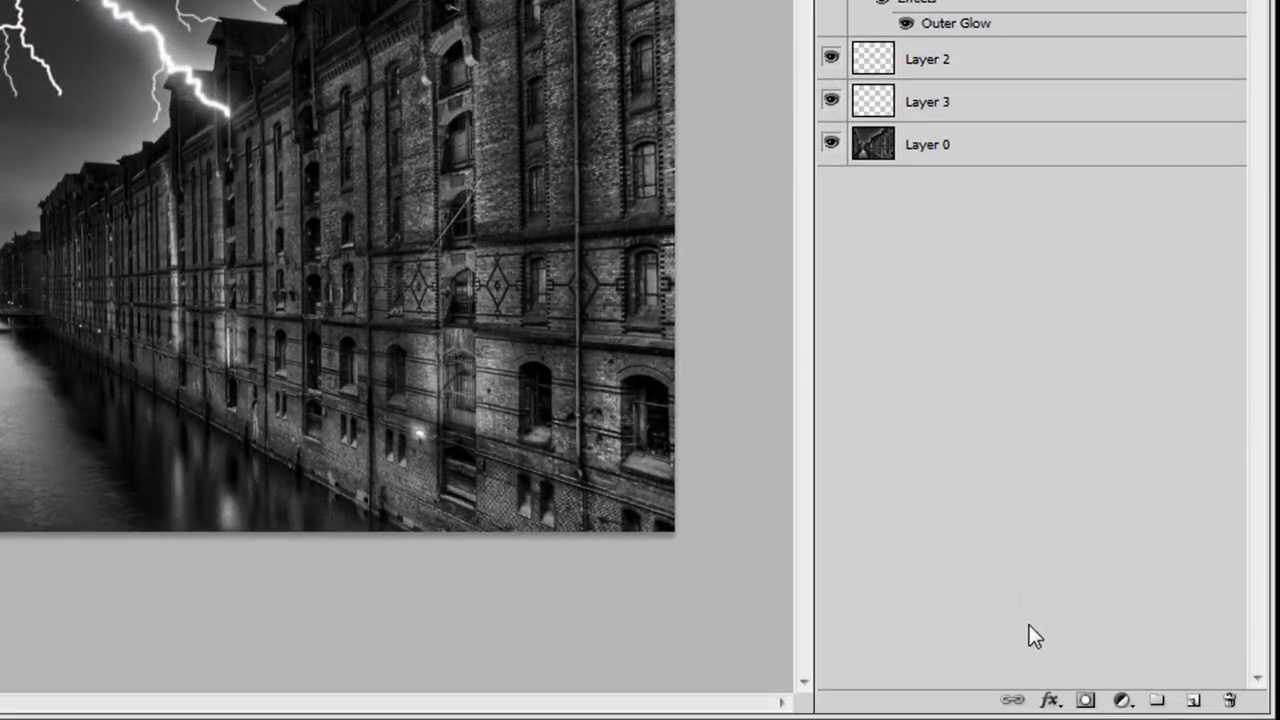
{"action": "left_click", "coordinate": [1050, 700]}
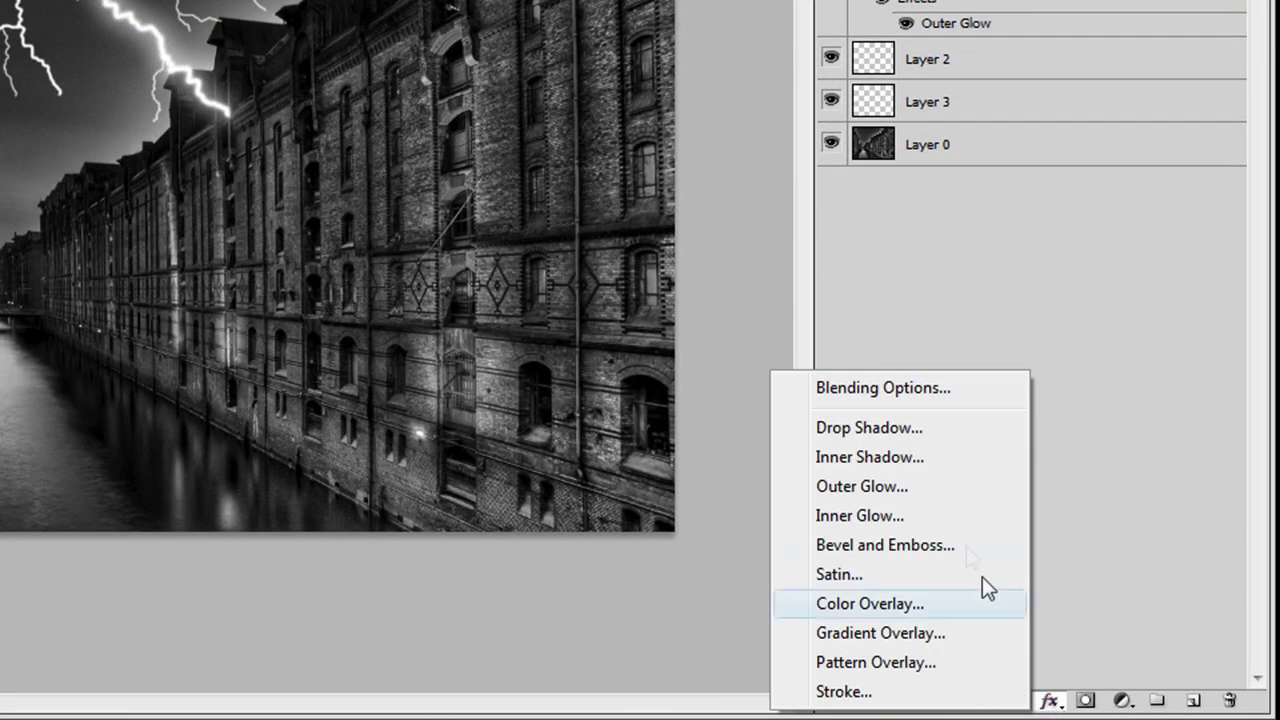
{"action": "left_click", "coordinate": [946, 494]}
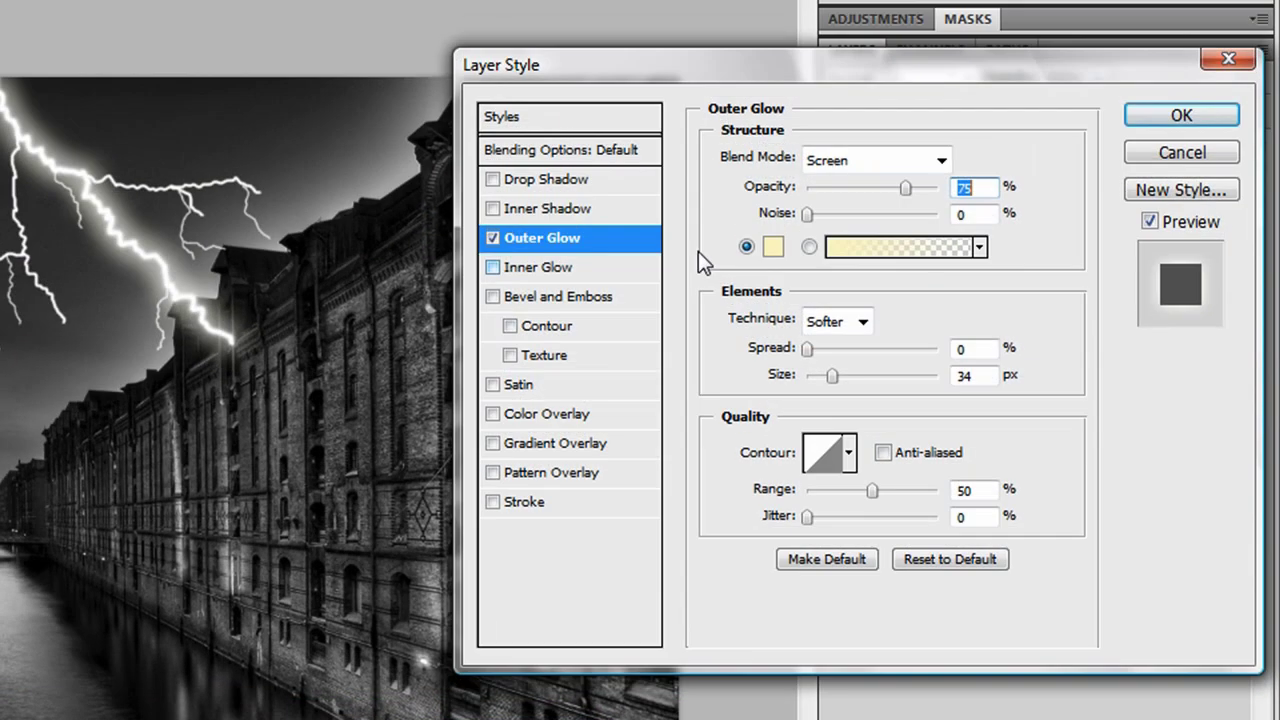
{"action": "left_click", "coordinate": [853, 161]}
{"action": "left_click", "coordinate": [854, 178]}
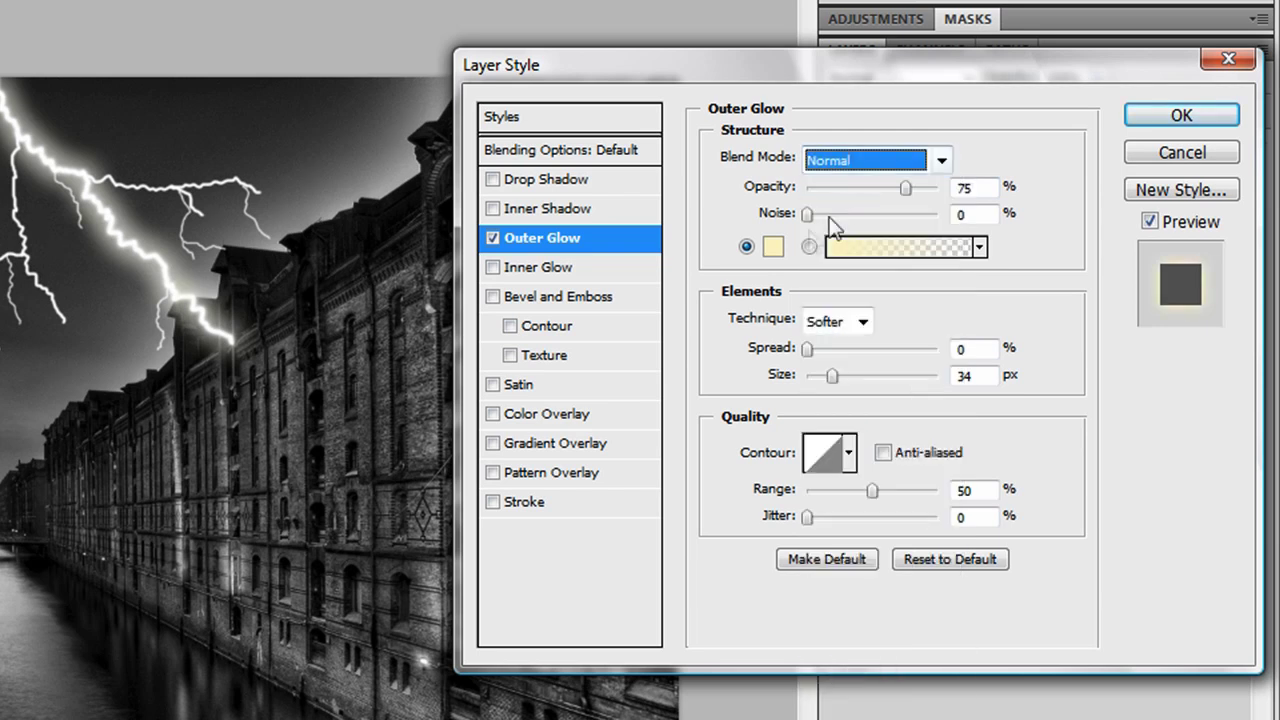
{"action": "left_click", "coordinate": [775, 248]}
{"action": "left_click_drag", "start_coordinate": [691, 443], "coordinate": [692, 308]}
{"action": "left_click", "coordinate": [906, 294]}
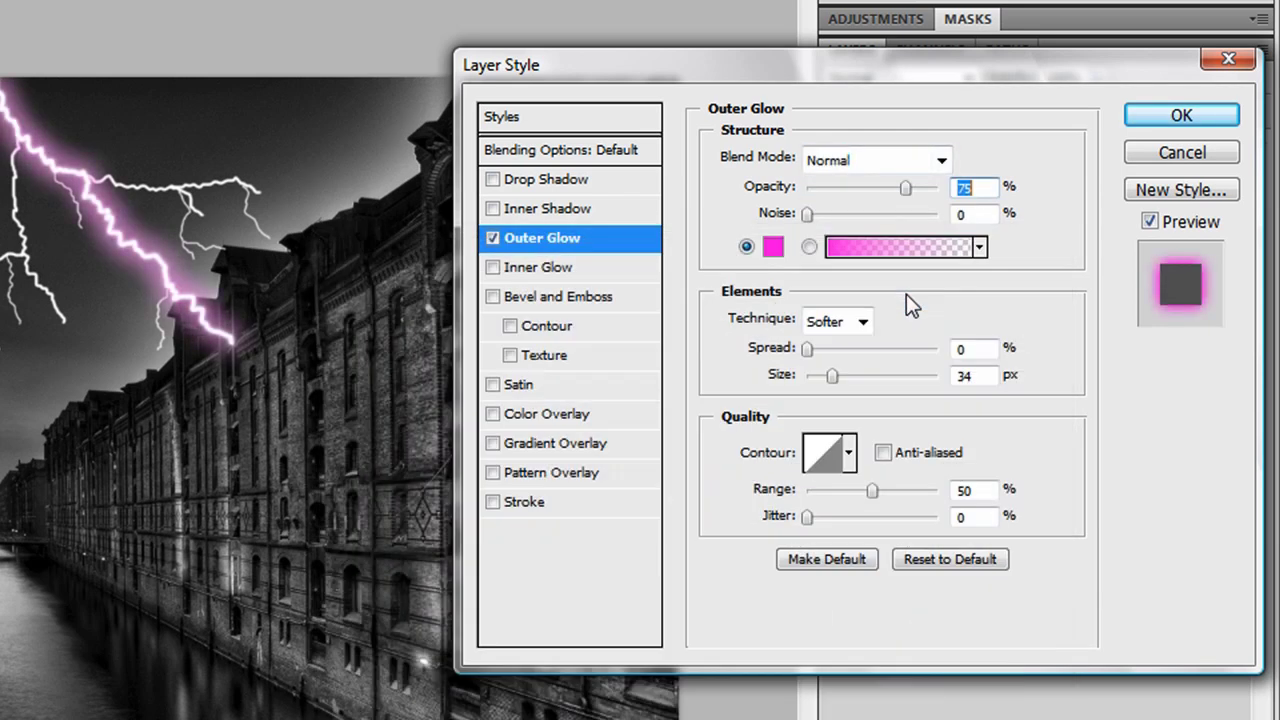
Apply Layer 1 copy's Outer Glow with 8 px size and 100% range, and collapse the effects of Layer 1 copy and Layer 1
{"action": "left_click_drag", "start_coordinate": [829, 377], "coordinate": [817, 378]}
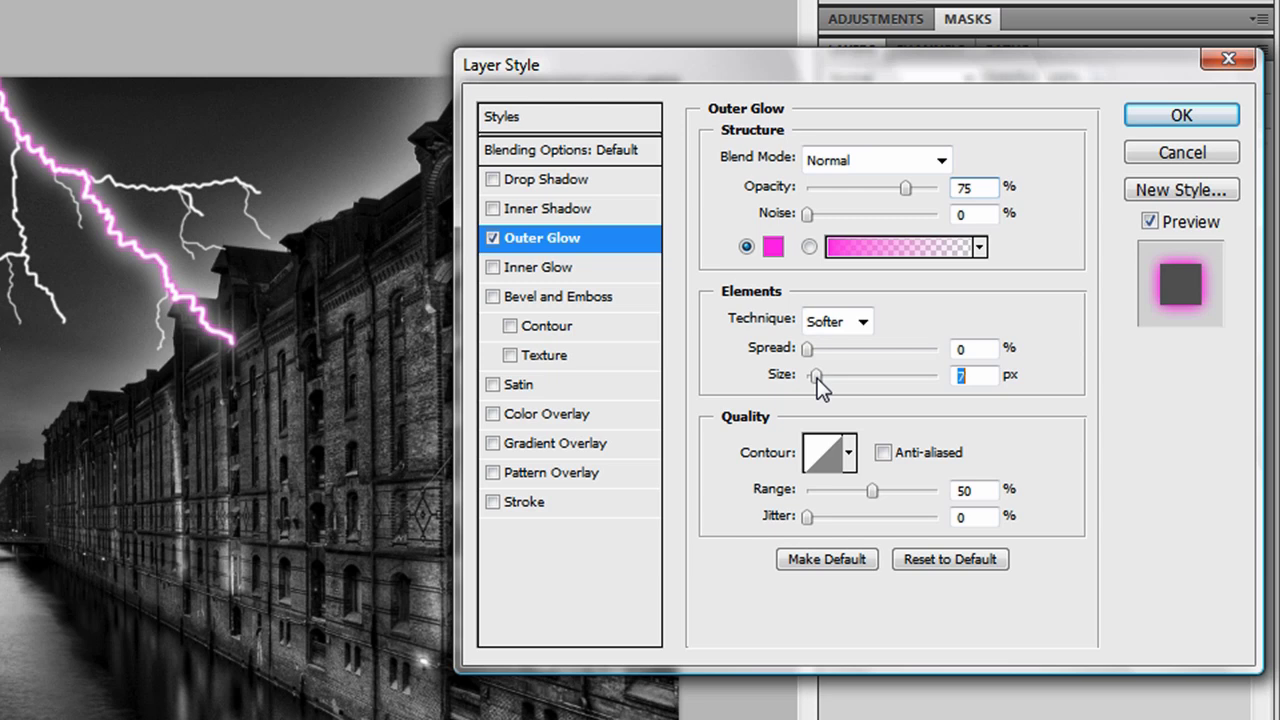
{"action": "left_click_drag", "start_coordinate": [817, 379], "coordinate": [818, 378]}
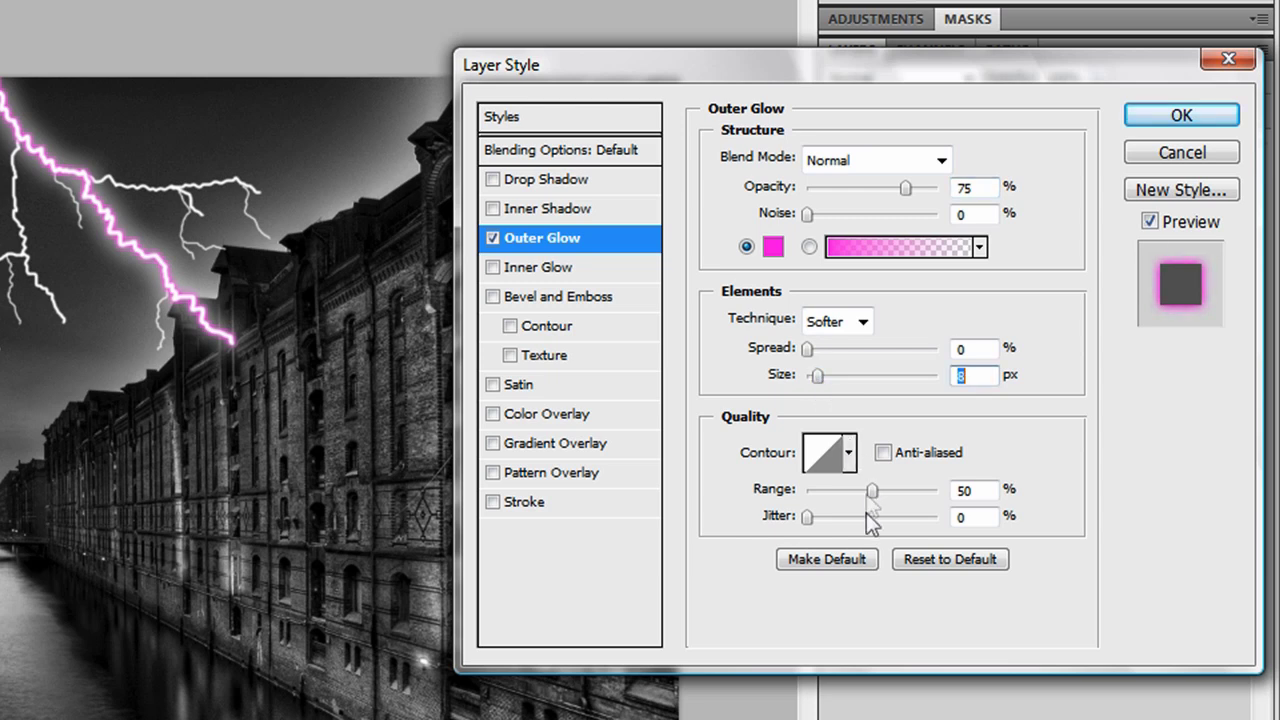
{"action": "left_click_drag", "start_coordinate": [873, 491], "coordinate": [938, 496]}
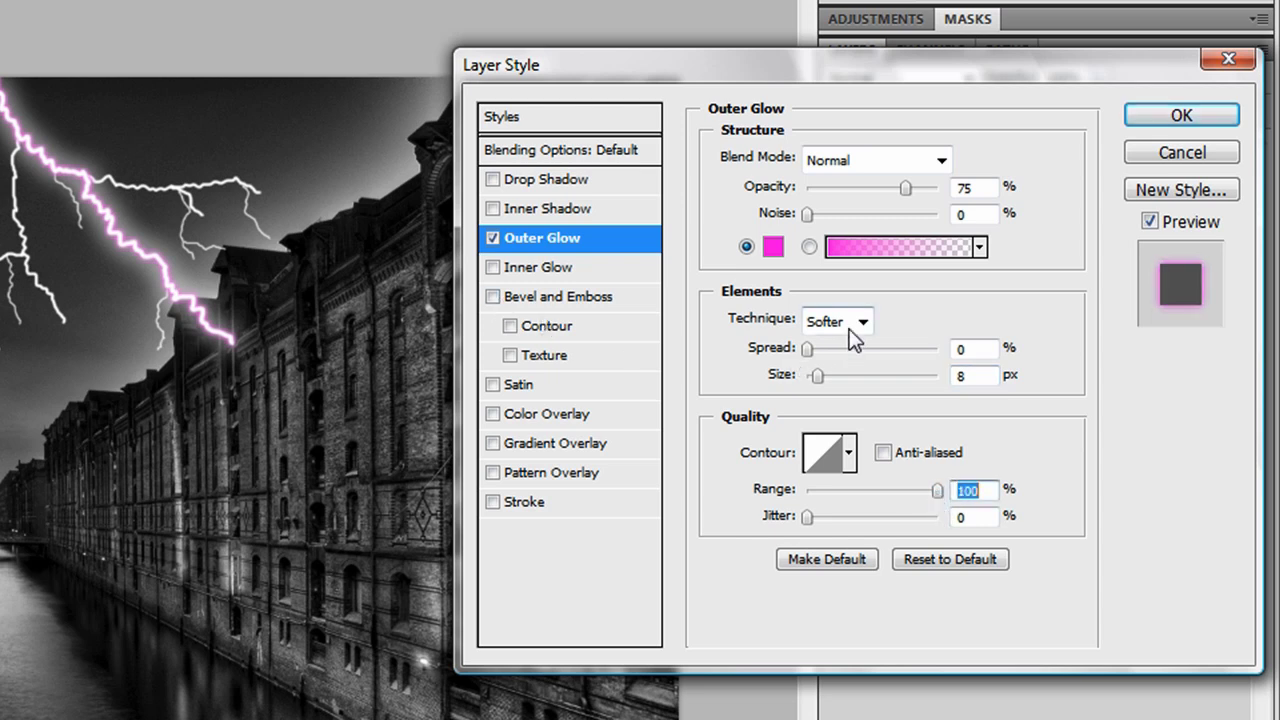
{"action": "left_click", "coordinate": [1155, 126]}
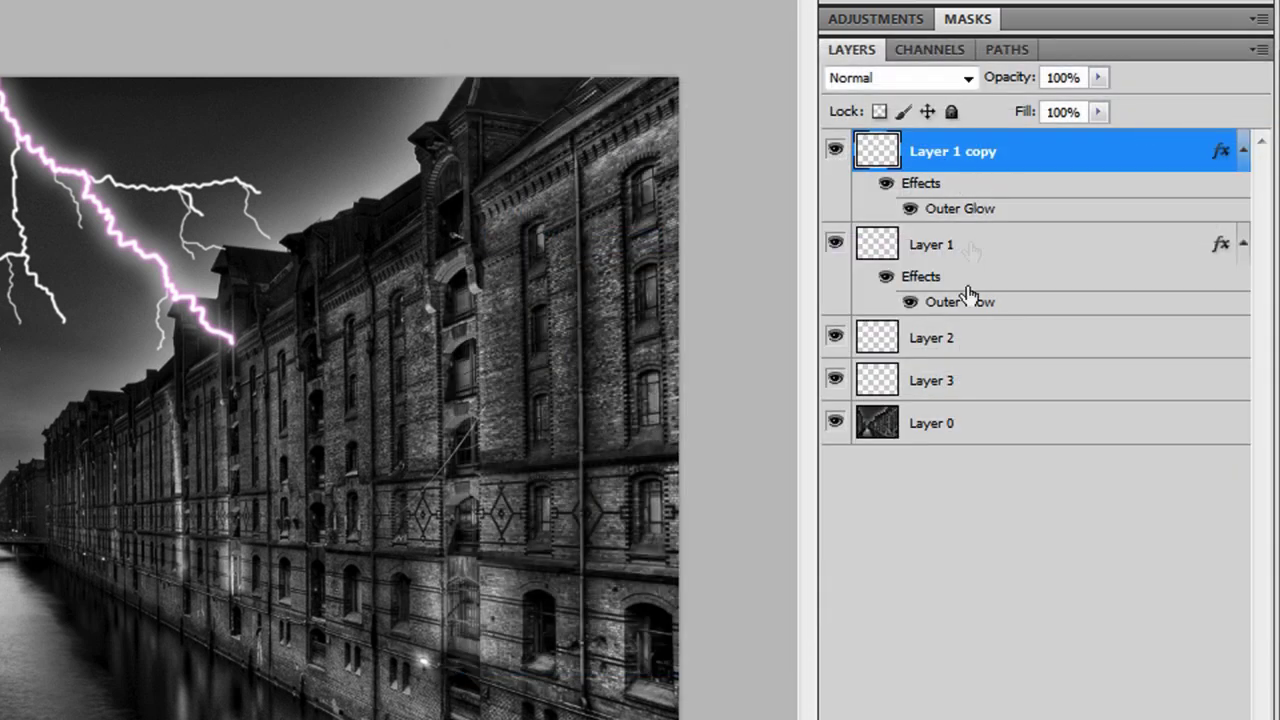
{"action": "left_click", "coordinate": [1245, 151]}
{"action": "left_click", "coordinate": [1243, 194]}
Add an Outer Glow to Layer 2 with color ff00ea and Normal as its blend mode
{"action": "left_click", "coordinate": [920, 246]}
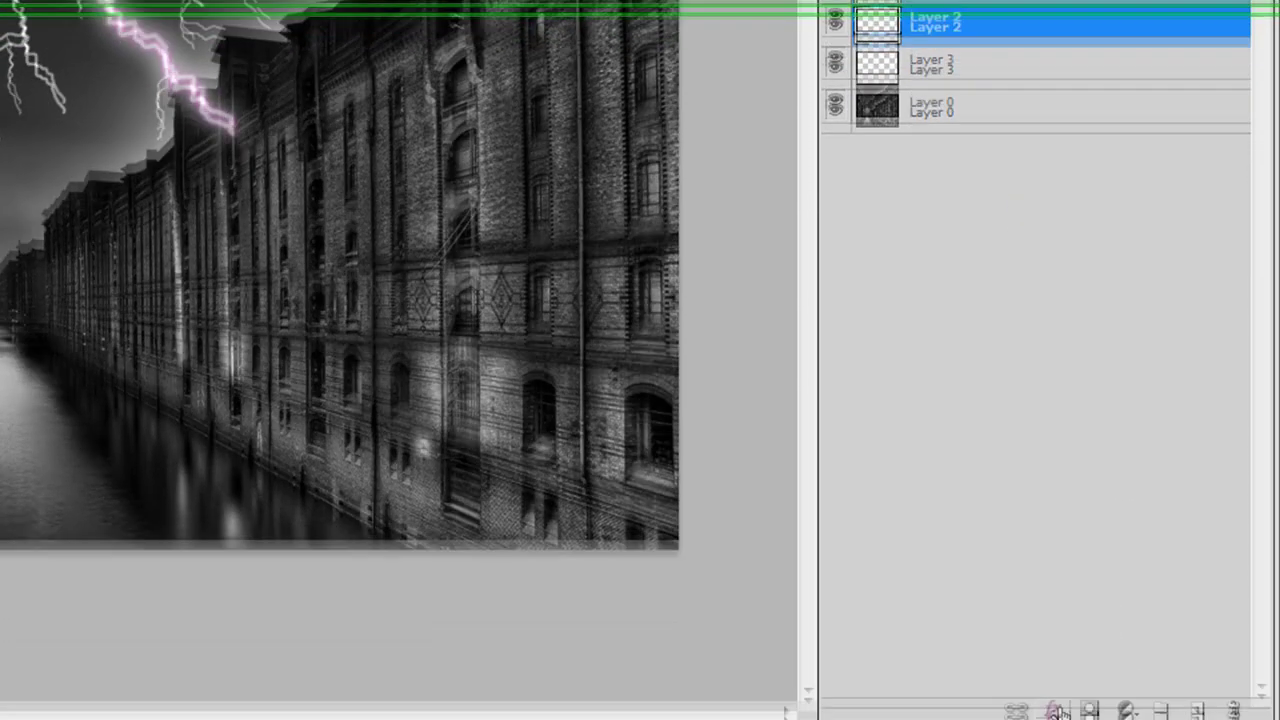
{"action": "left_click", "coordinate": [1055, 701]}
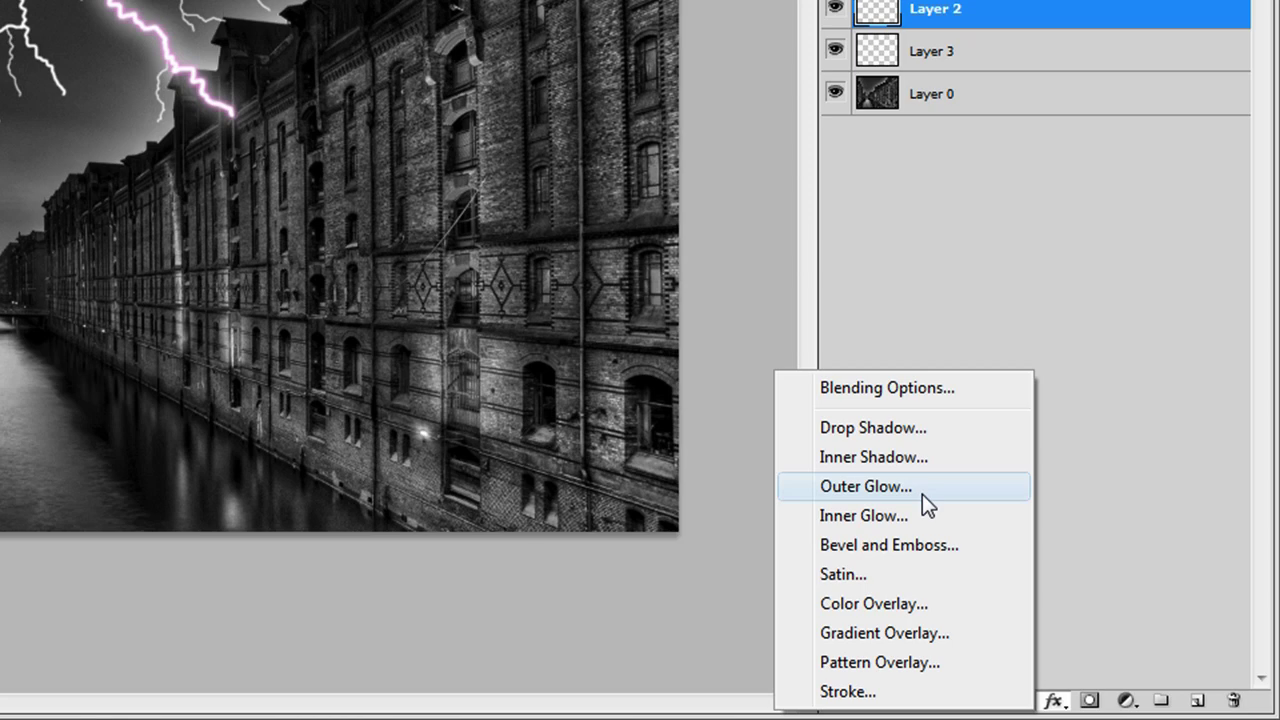
{"action": "left_click", "coordinate": [922, 490]}
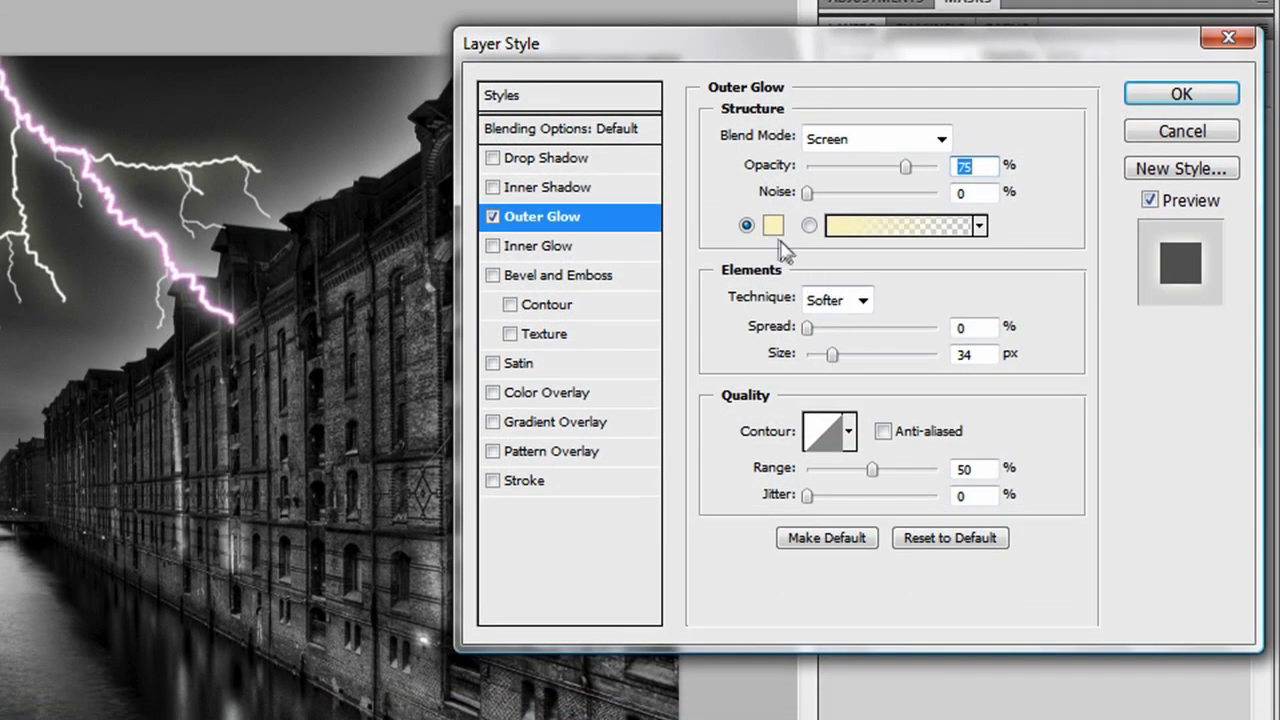
{"action": "left_click", "coordinate": [773, 226]}
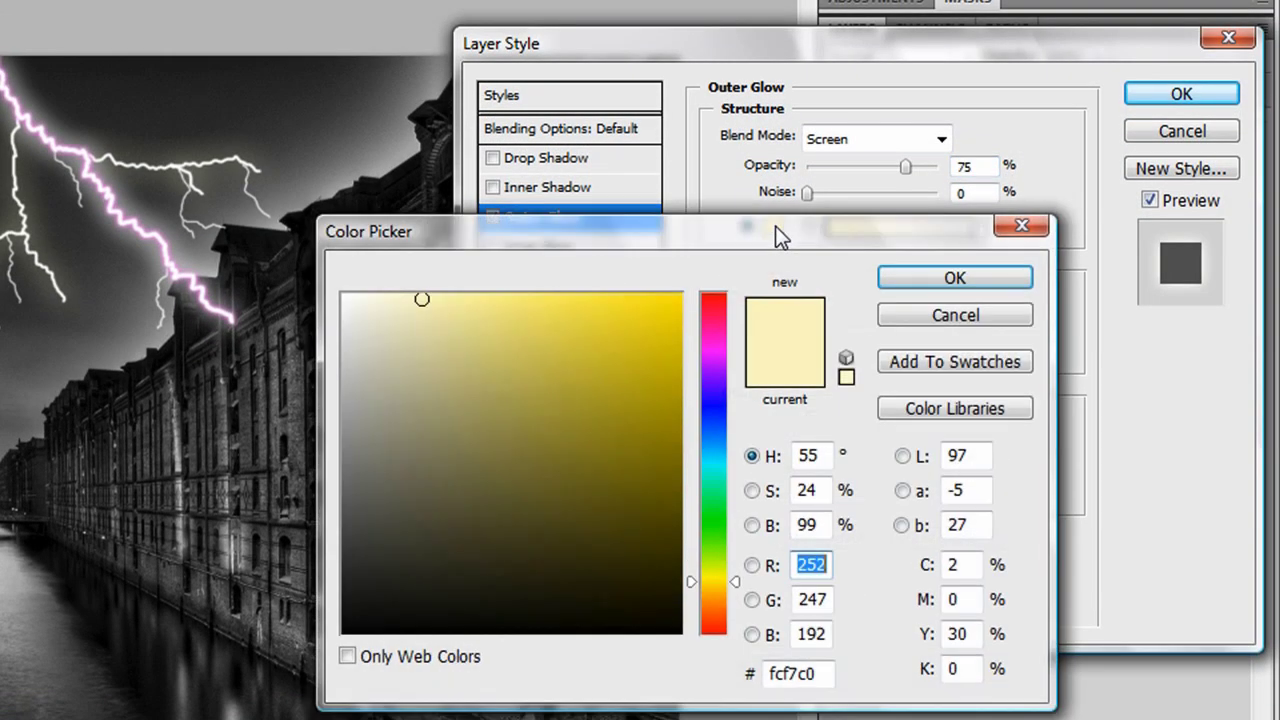
{"action": "mouse_move", "coordinate": [715, 296]}
{"action": "left_mouse_down"}
{"action": "mouse_move", "coordinate": [728, 392]}
{"action": "mouse_move", "coordinate": [700, 345]}
{"action": "left_mouse_up"}
{"action": "left_click", "coordinate": [682, 293]}
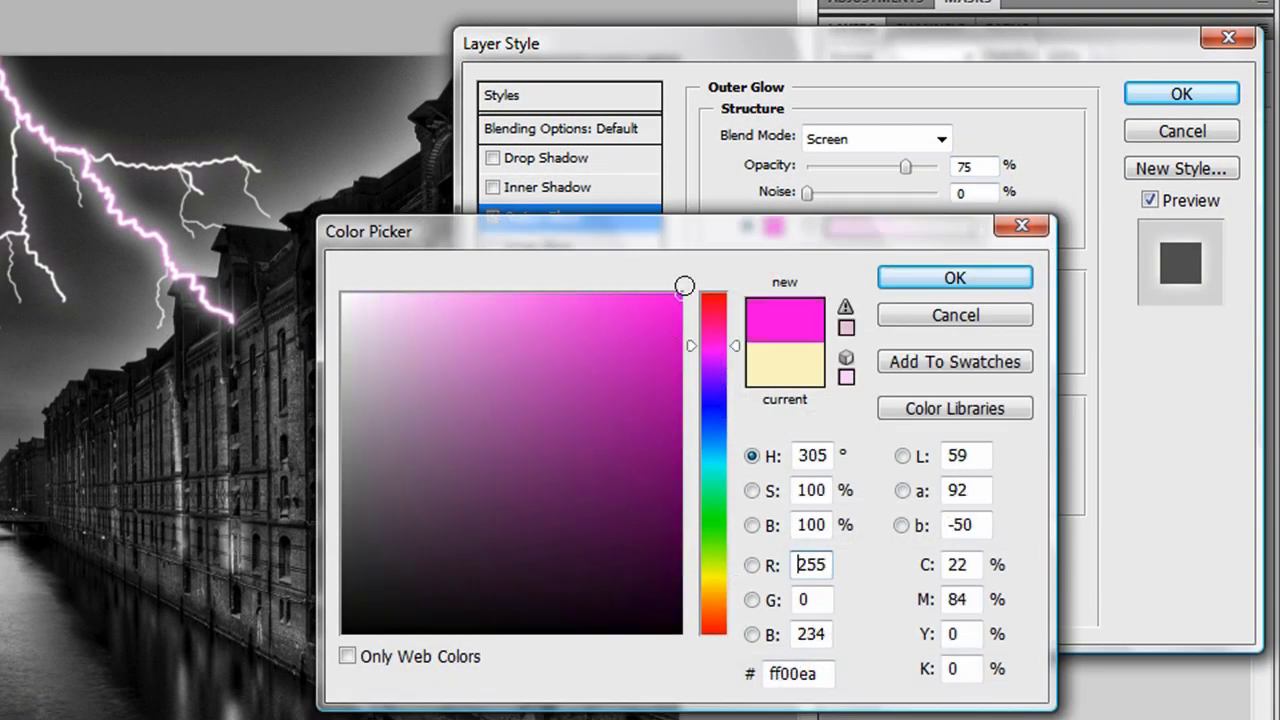
{"action": "left_click", "coordinate": [913, 278]}
{"action": "left_click", "coordinate": [875, 139]}
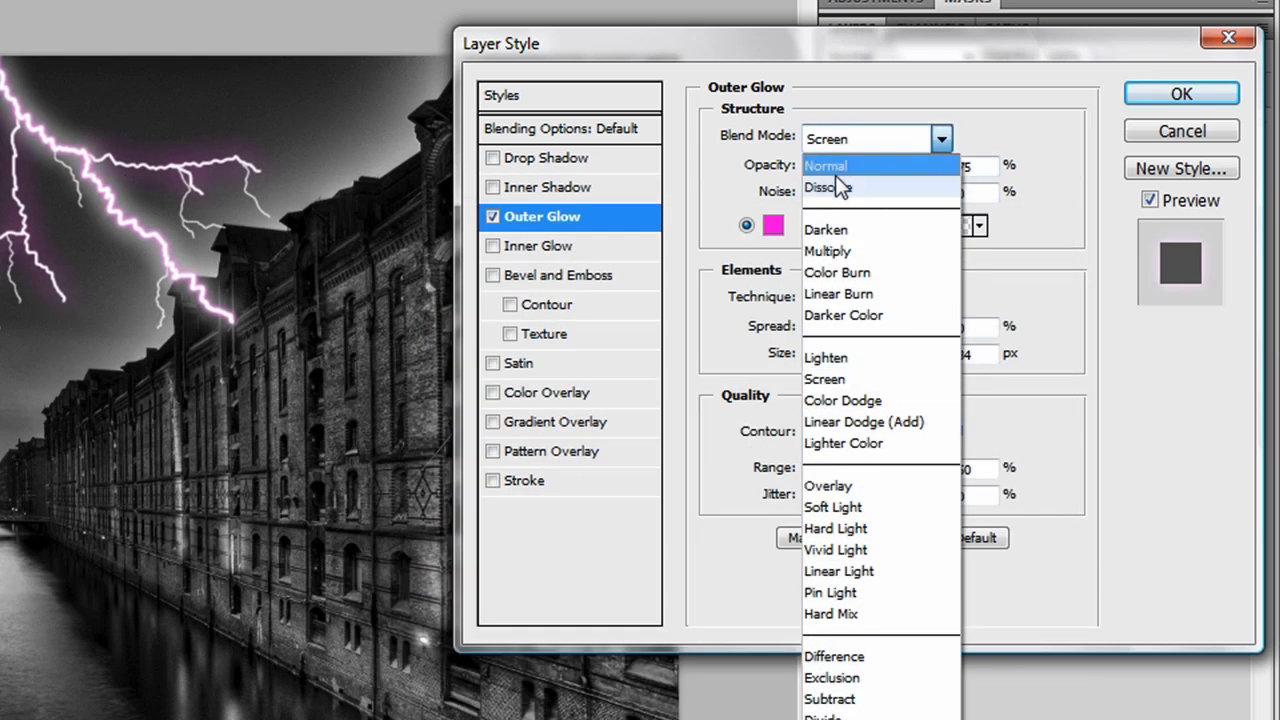
{"action": "left_click", "coordinate": [833, 167]}
Set Layer 2's Outer Glow to 5 px size and 70% range, and apply the style
{"action": "left_click_drag", "start_coordinate": [832, 355], "coordinate": [813, 355]}
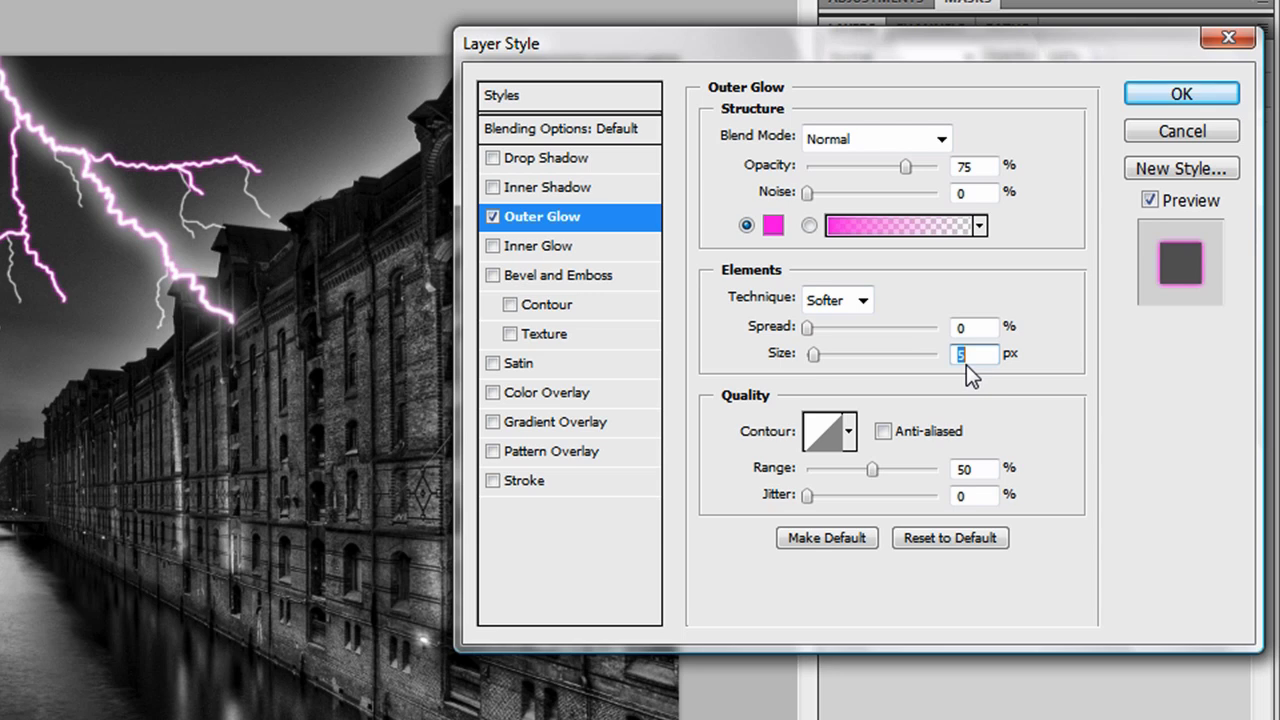
{"action": "mouse_move", "coordinate": [872, 468]}
{"action": "left_mouse_down"}
{"action": "mouse_move", "coordinate": [922, 470]}
{"action": "mouse_move", "coordinate": [897, 472]}
{"action": "left_mouse_up"}
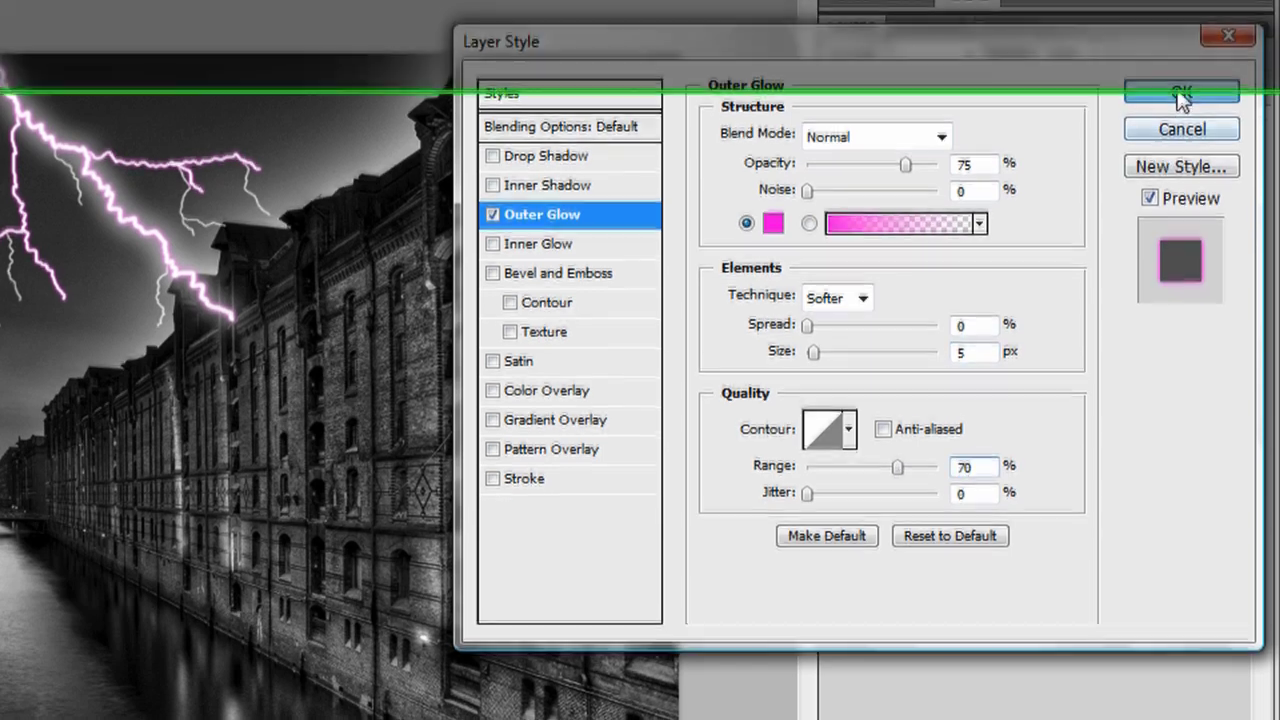
{"action": "left_click", "coordinate": [1179, 95]}
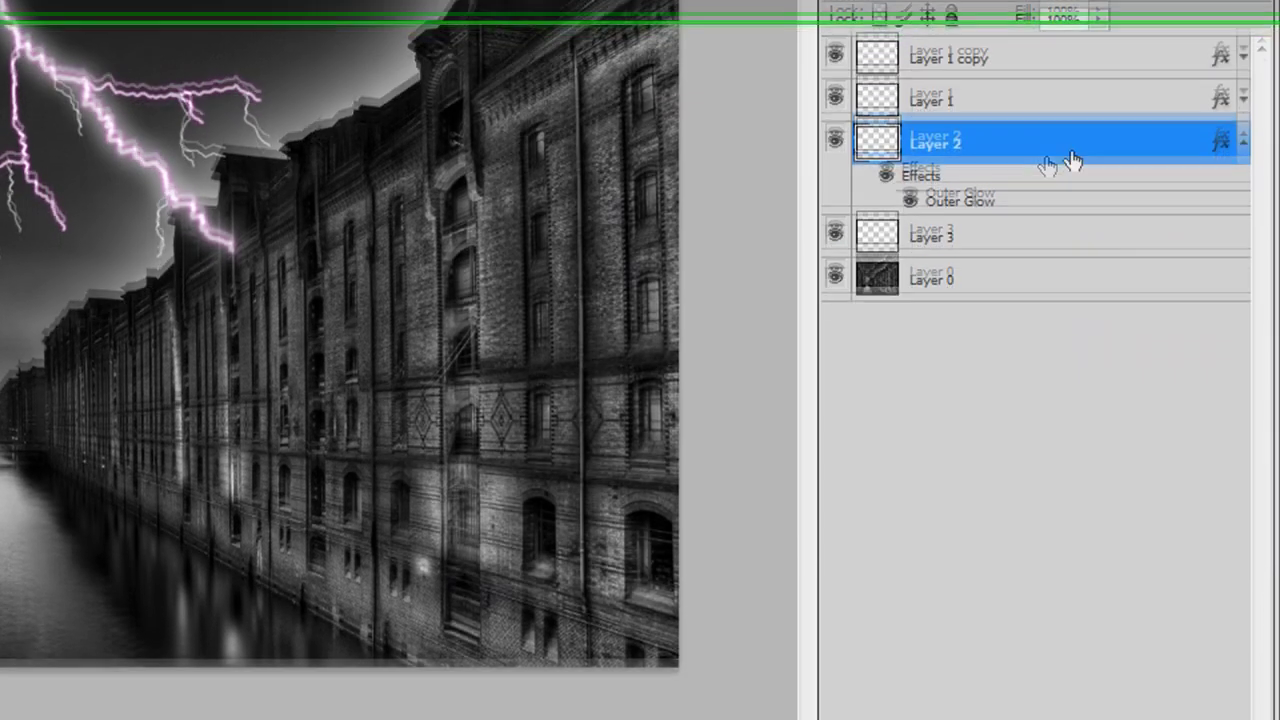
Copy the layer style of Layer 2 and paste it onto Layer 3
{"action": "right_click", "coordinate": [960, 159]}
{"action": "left_click", "coordinate": [759, 628]}
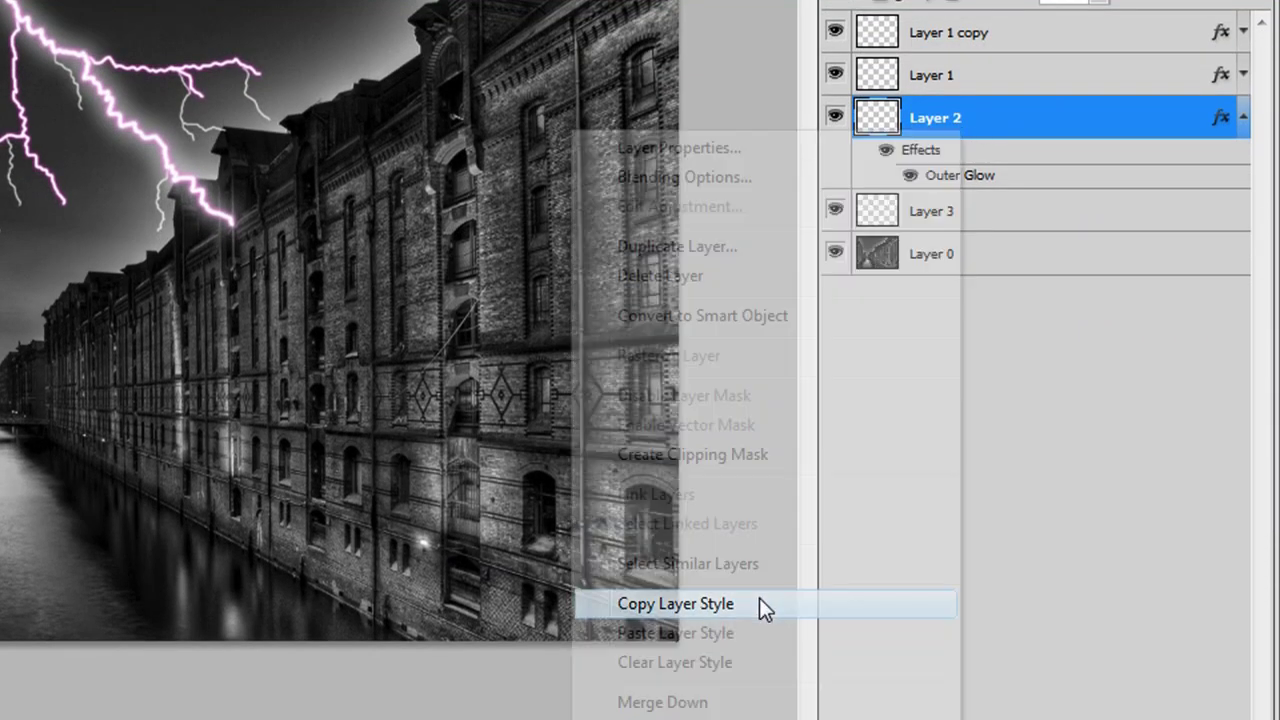
{"action": "left_click", "coordinate": [943, 211]}
{"action": "right_click", "coordinate": [946, 213]}
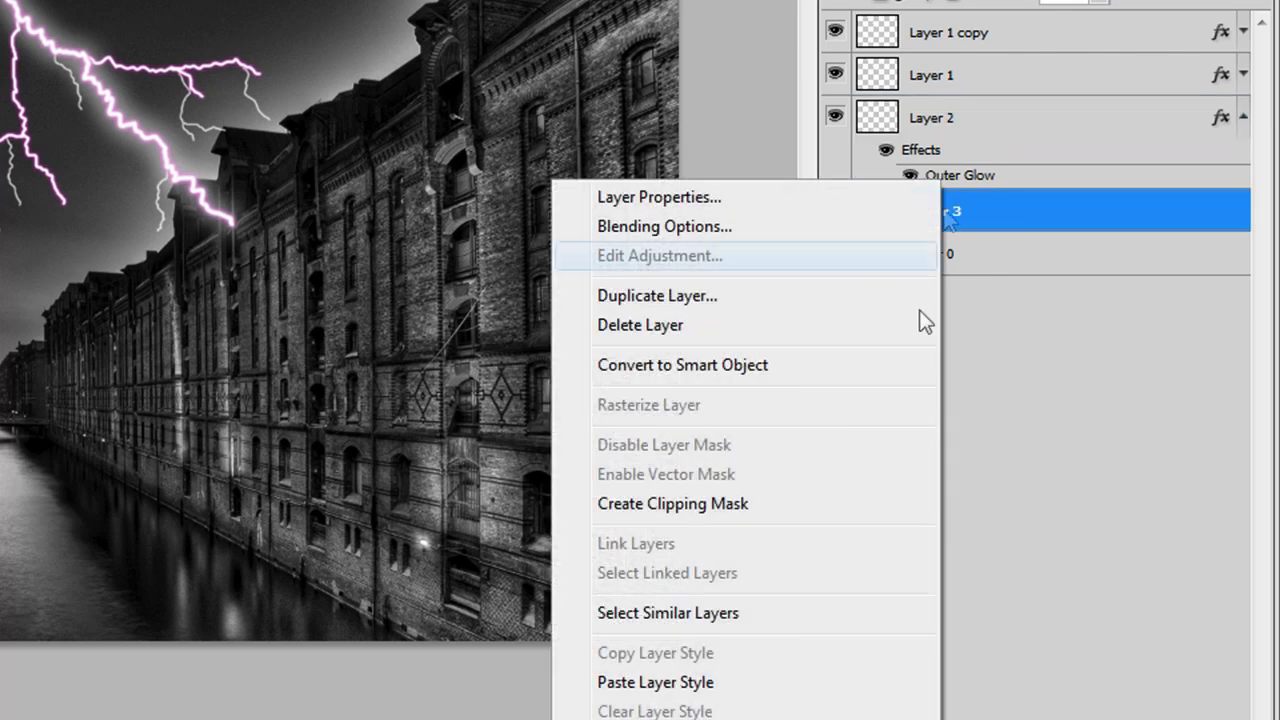
{"action": "left_click", "coordinate": [757, 682]}
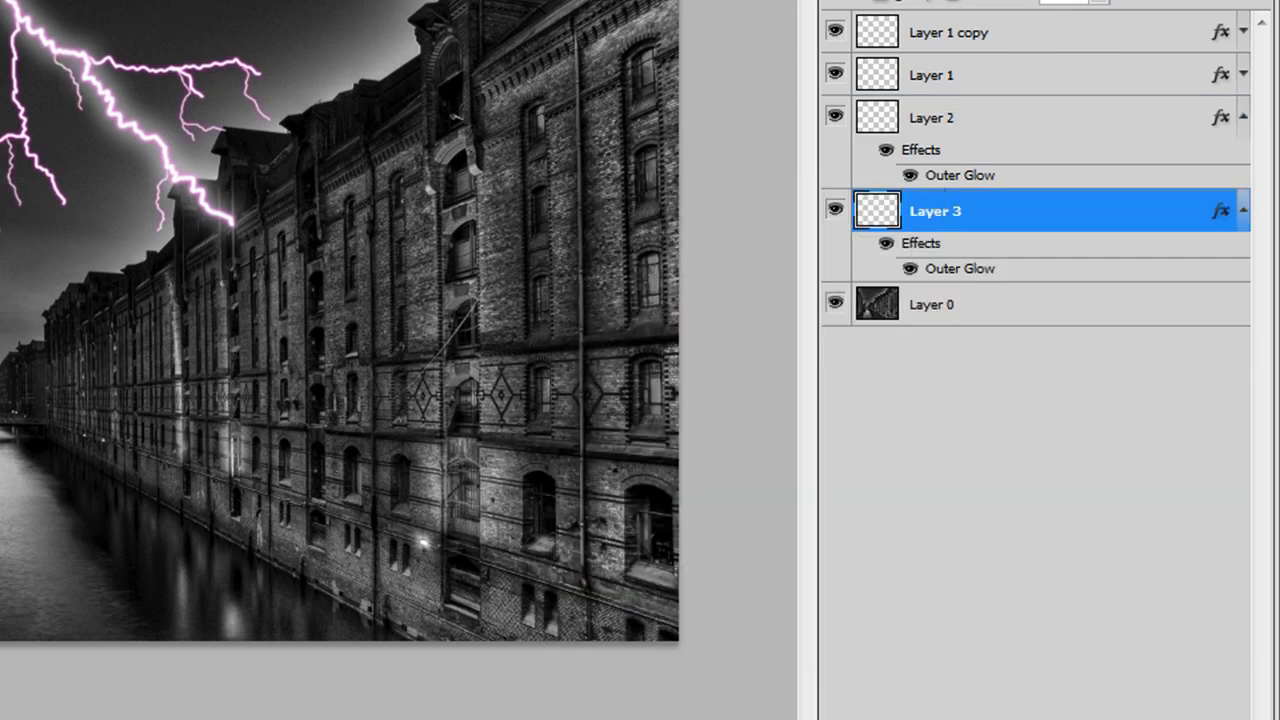
Reduce the size of Layer 3's Outer Glow to 3 px and apply the style
{"action": "left_click", "coordinate": [994, 712]}
{"action": "left_click", "coordinate": [840, 594]}
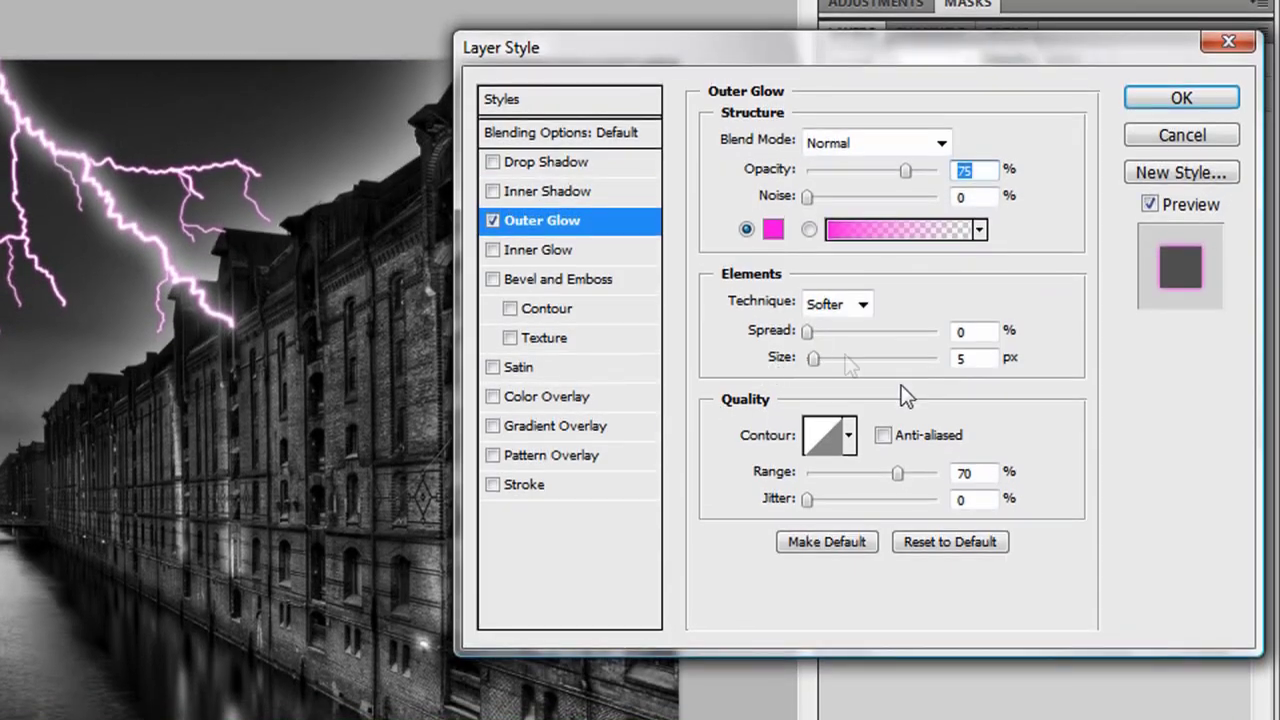
{"action": "double_click", "coordinate": [962, 350]}
{"action": "type", "text": "3"}
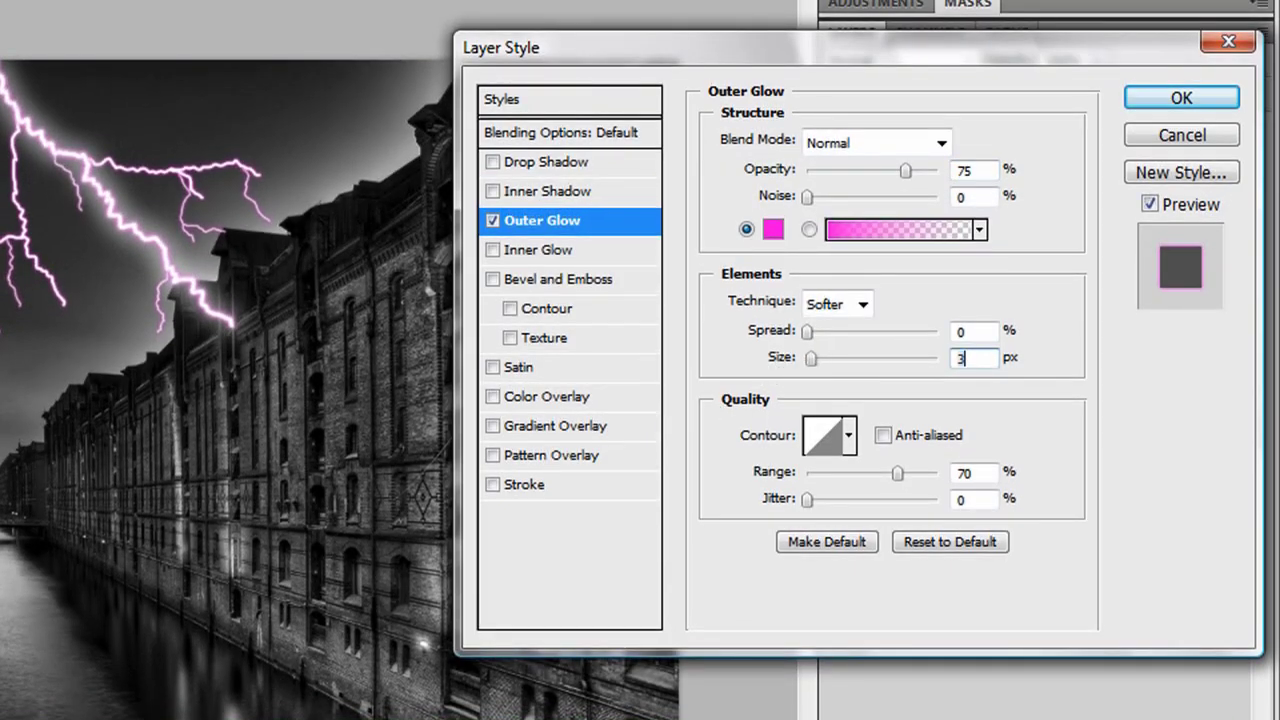
{"action": "left_click", "coordinate": [1180, 98]}
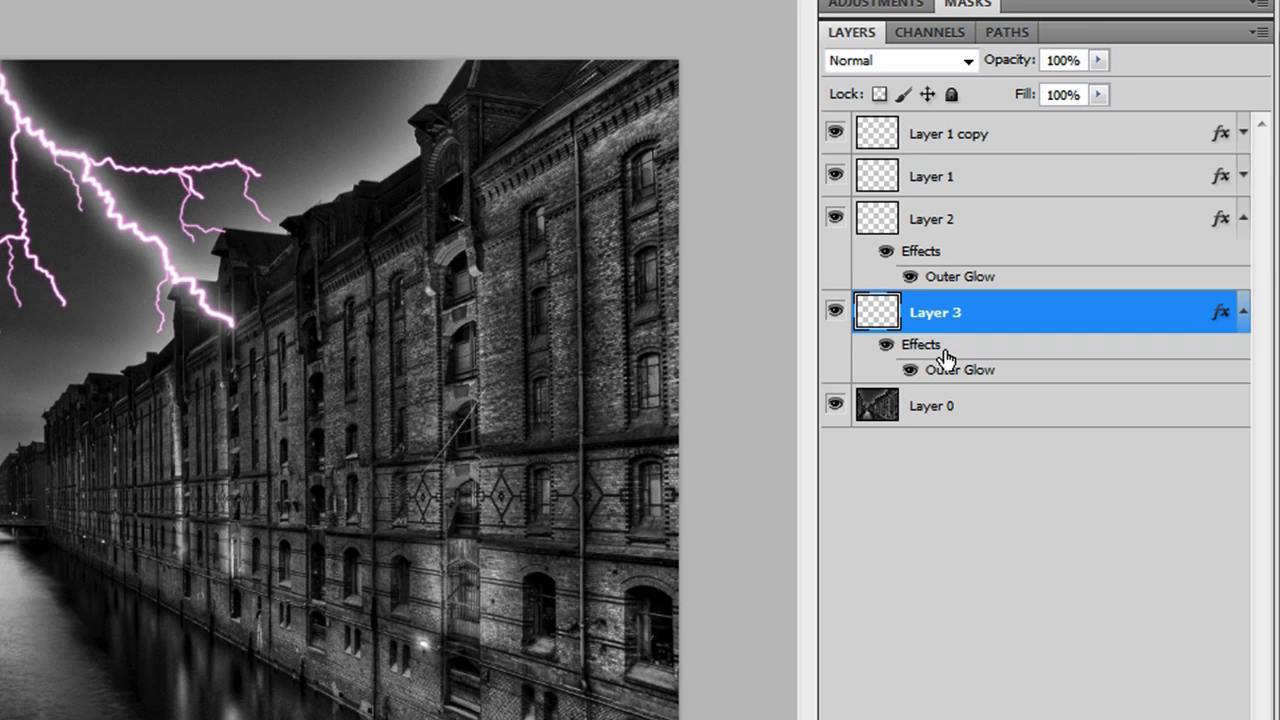
Collapse Layer 2's effects and create a new layer group named raios at the top of the layer stack
{"action": "left_click", "coordinate": [1243, 219]}
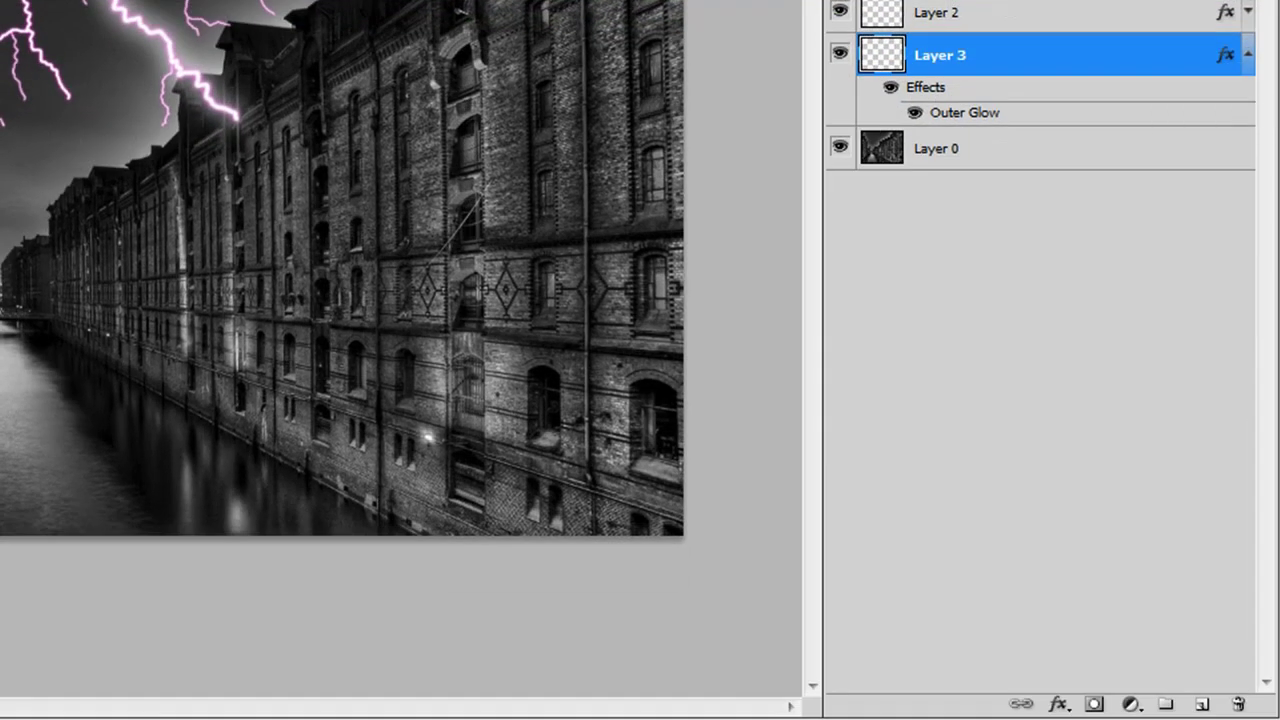
{"action": "left_click", "coordinate": [1120, 597]}
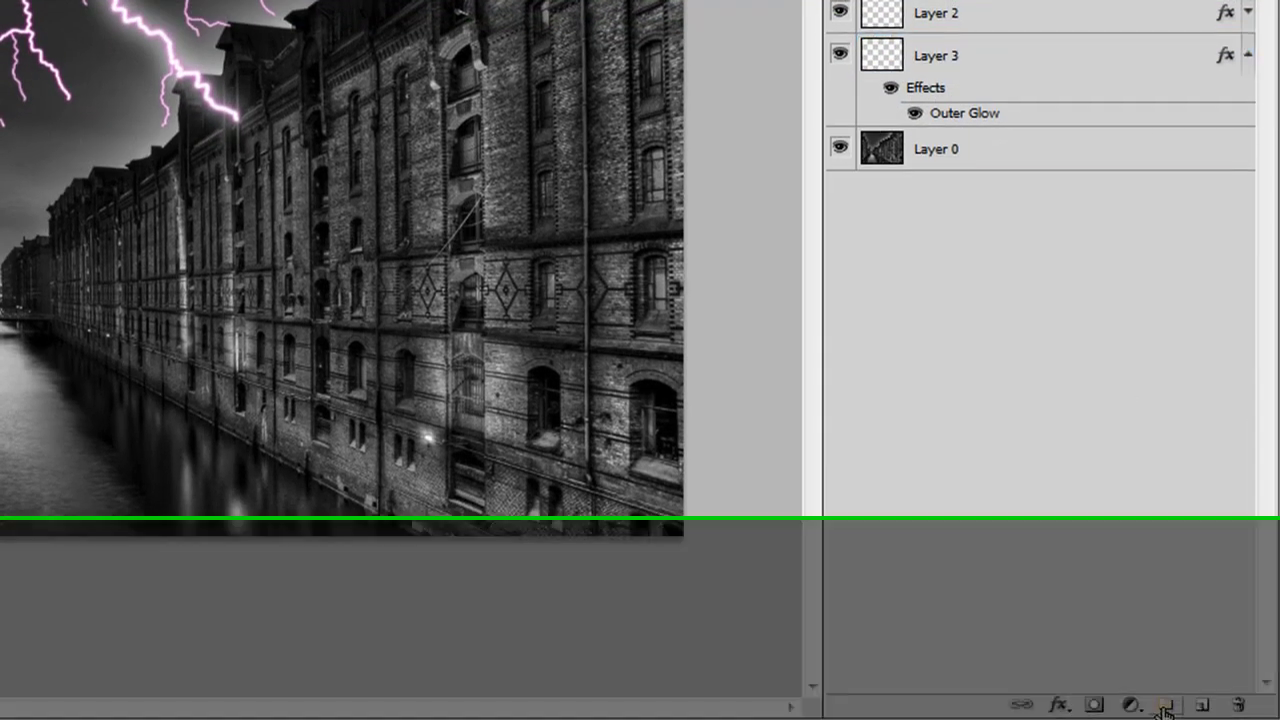
{"action": "left_click", "coordinate": [1165, 705]}
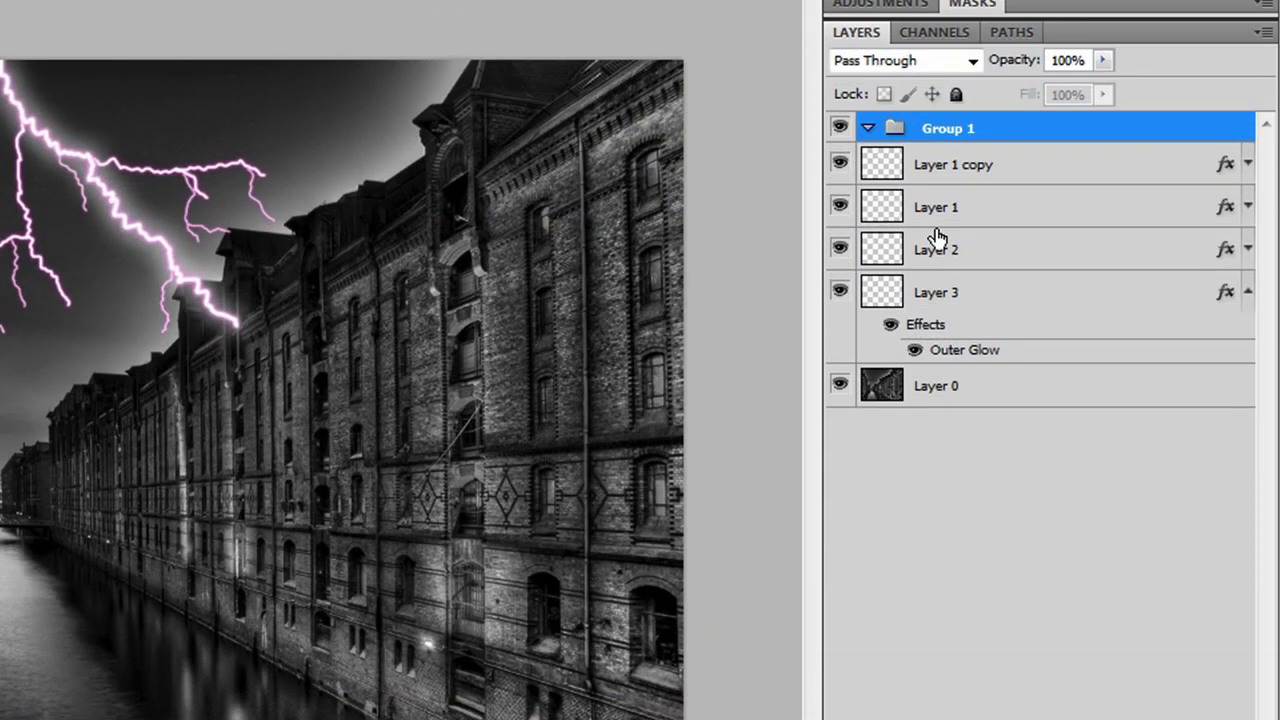
{"action": "double_click", "coordinate": [948, 128]}
{"action": "type", "text": "raios"}
{"action": "key", "text": "Return"}
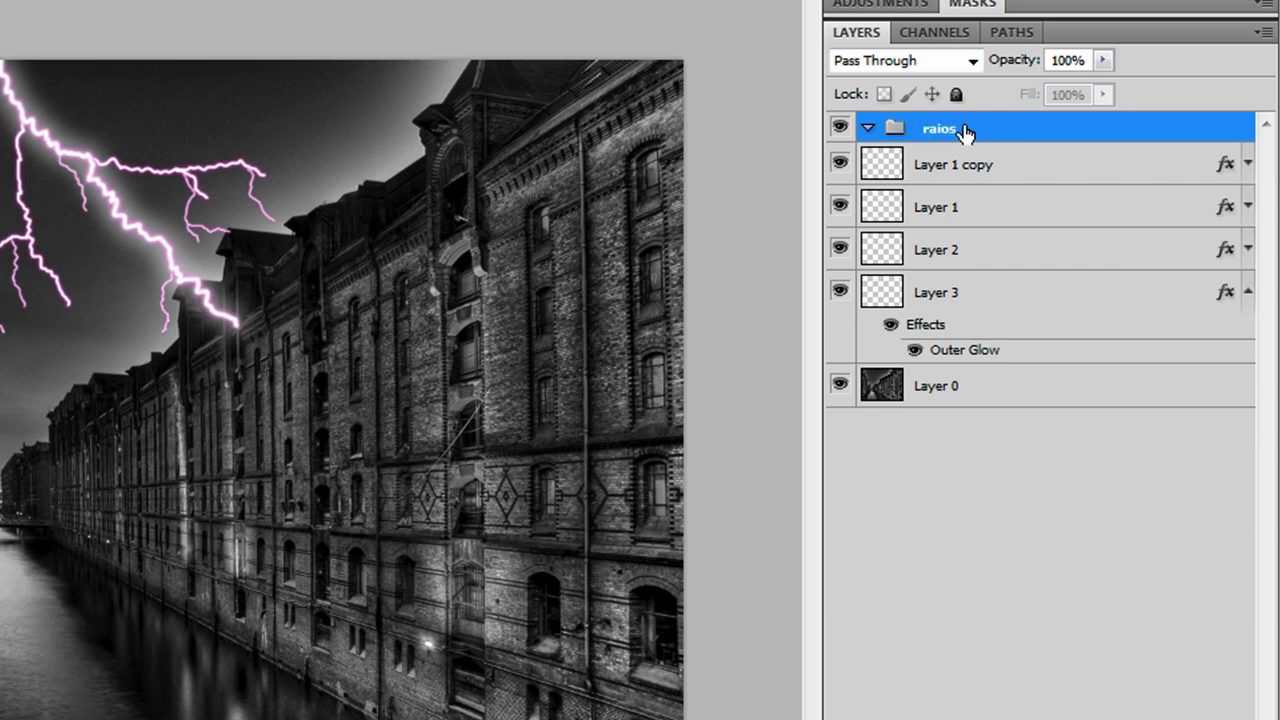
Move the four lightning layers, Layer 1 copy through Layer 3, into the raios group and collapse the group
{"action": "left_click", "coordinate": [963, 168]}
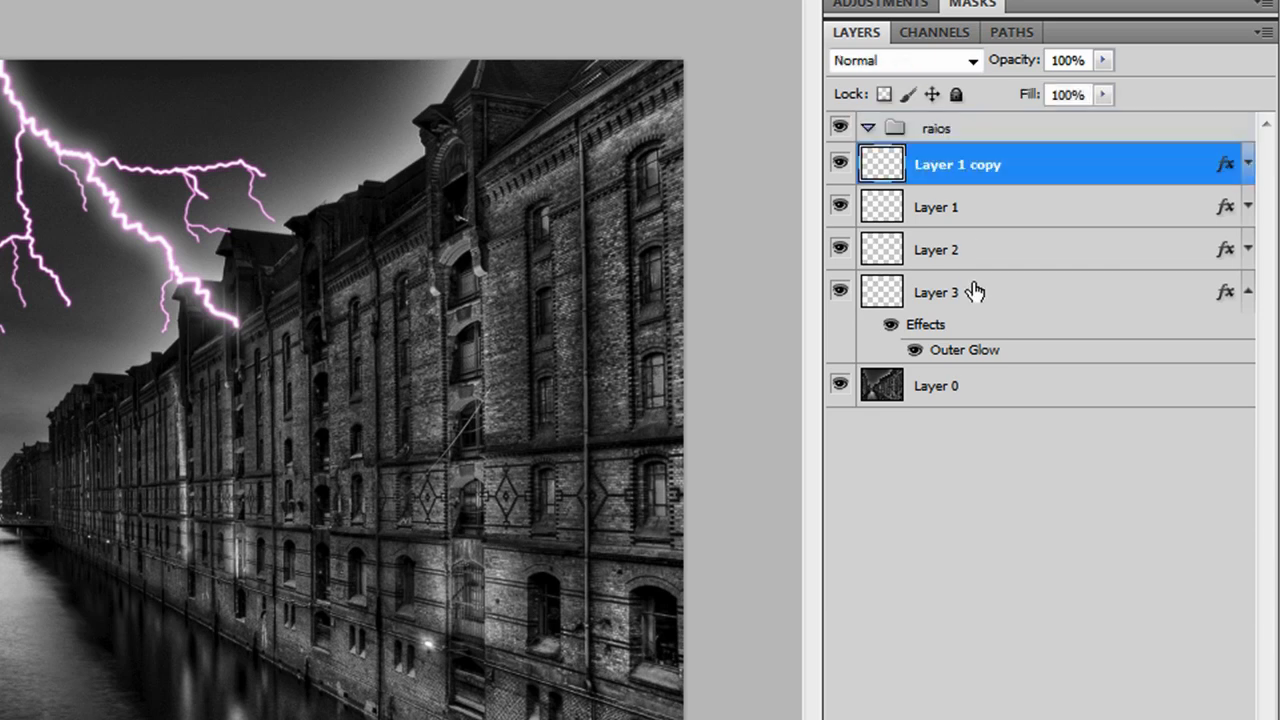
{"action": "left_click", "coordinate": [970, 293], "text": "shift"}
{"action": "left_click_drag", "start_coordinate": [951, 289], "coordinate": [955, 128]}
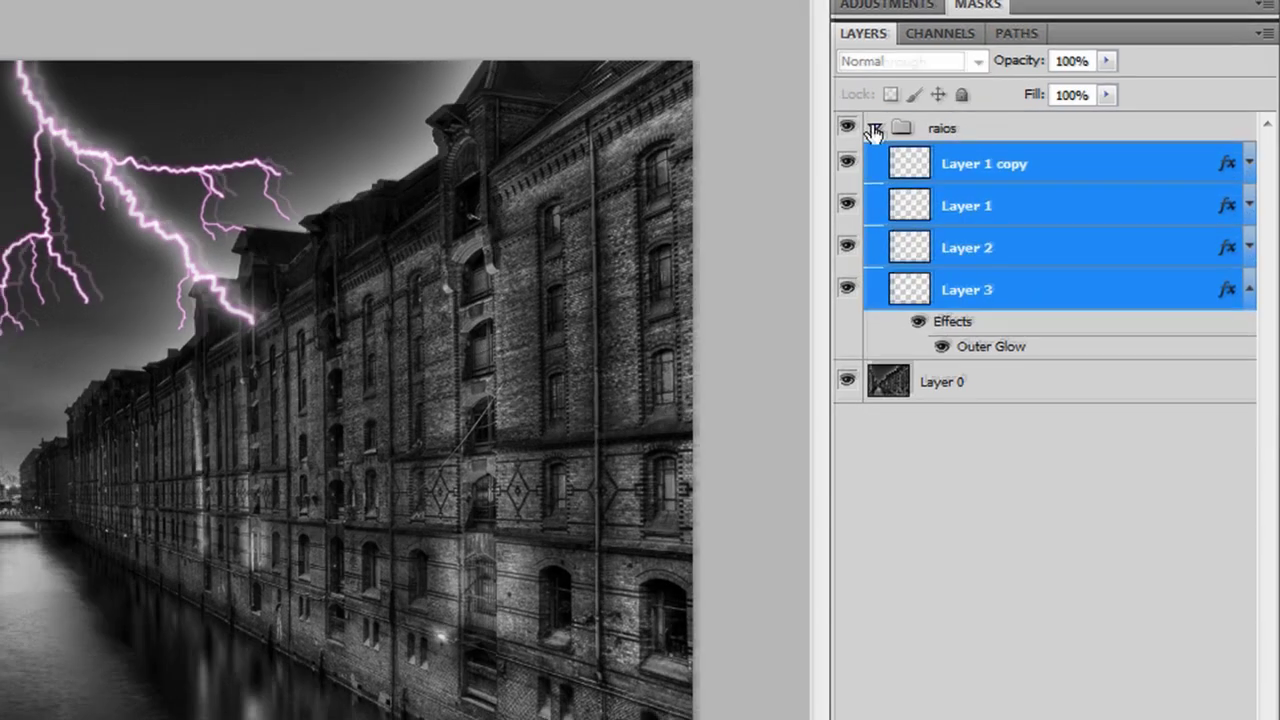
{"action": "left_click", "coordinate": [868, 128]}
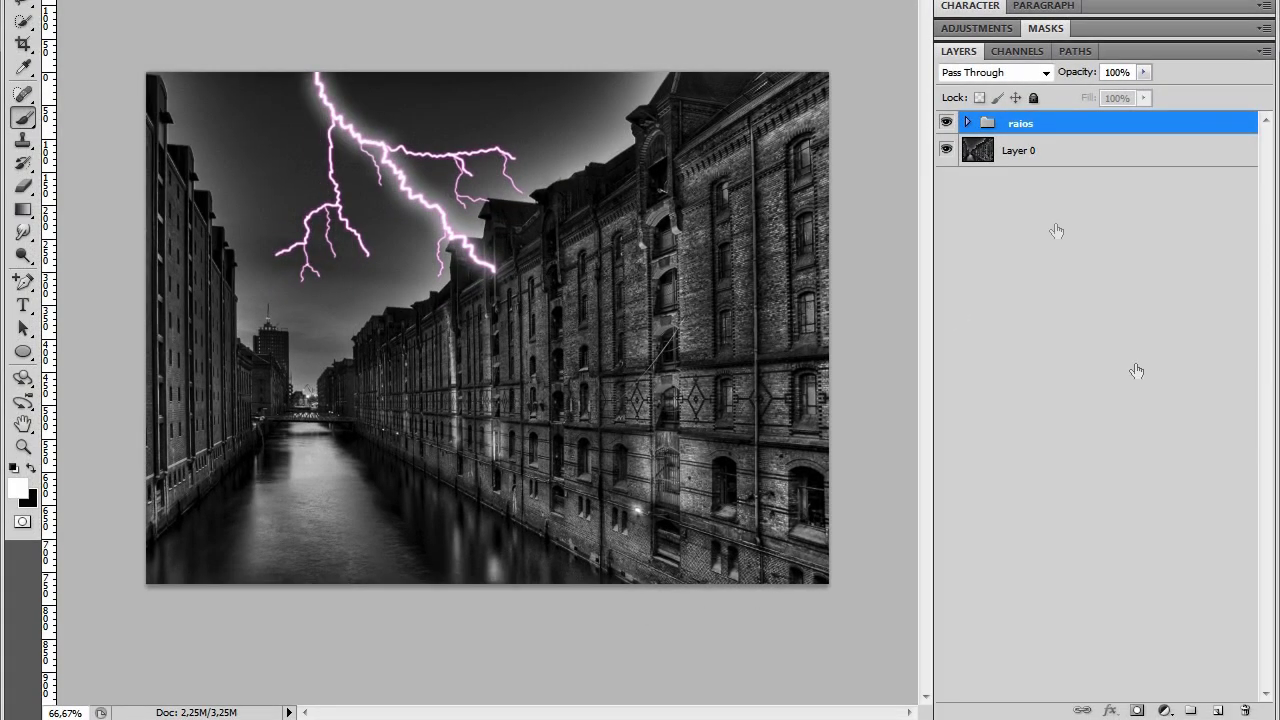
Create a layer group named Nuvens directly above Layer 0
{"action": "key", "text": "alt+bracketleft"}
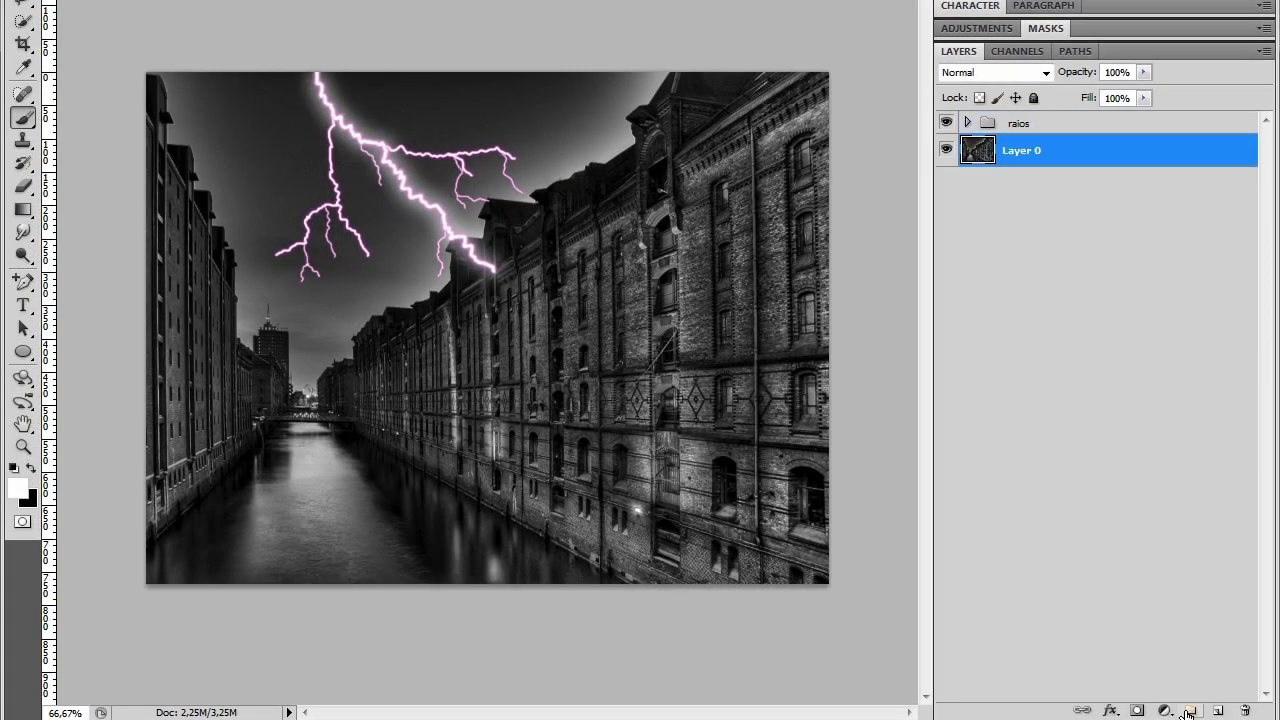
{"action": "left_click", "coordinate": [1189, 710]}
{"action": "double_click", "coordinate": [1040, 147]}
{"action": "type", "text": "Nuvens"}
{"action": "key", "text": "Return"}
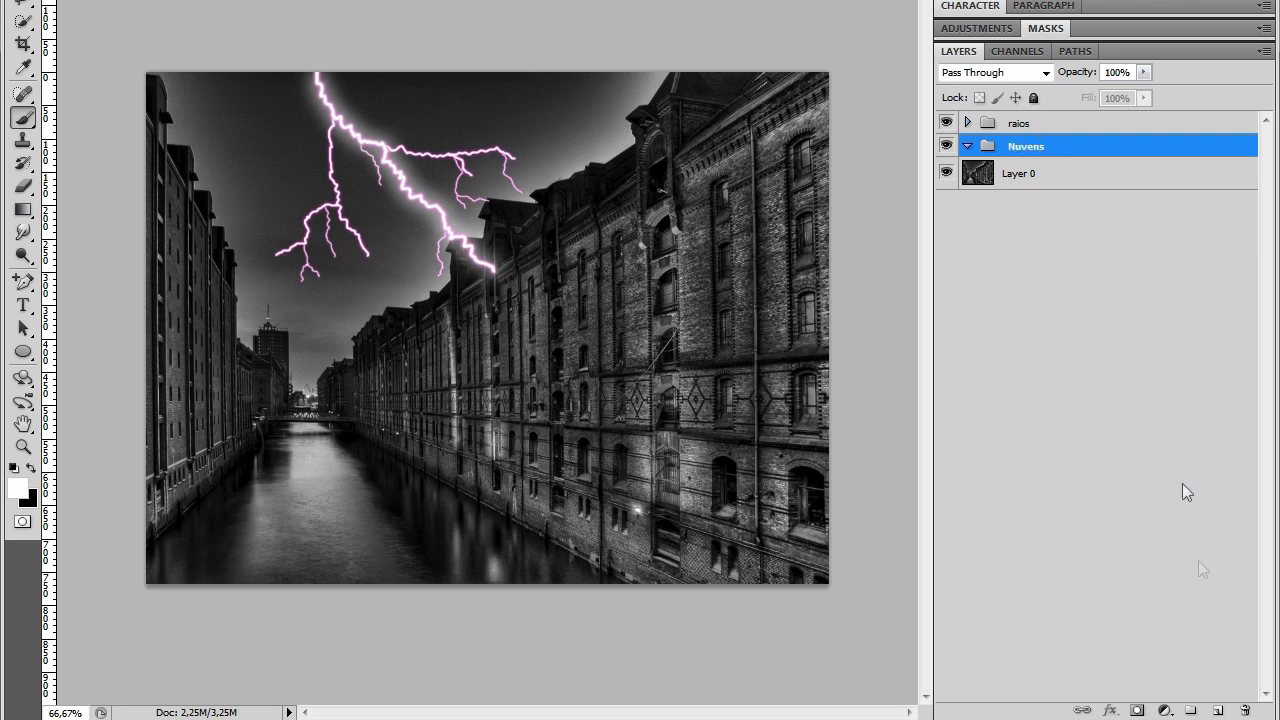
Add a new layer inside the Nuvens group and fill it with white using the Paint Bucket tool
{"action": "left_click", "coordinate": [1220, 710]}
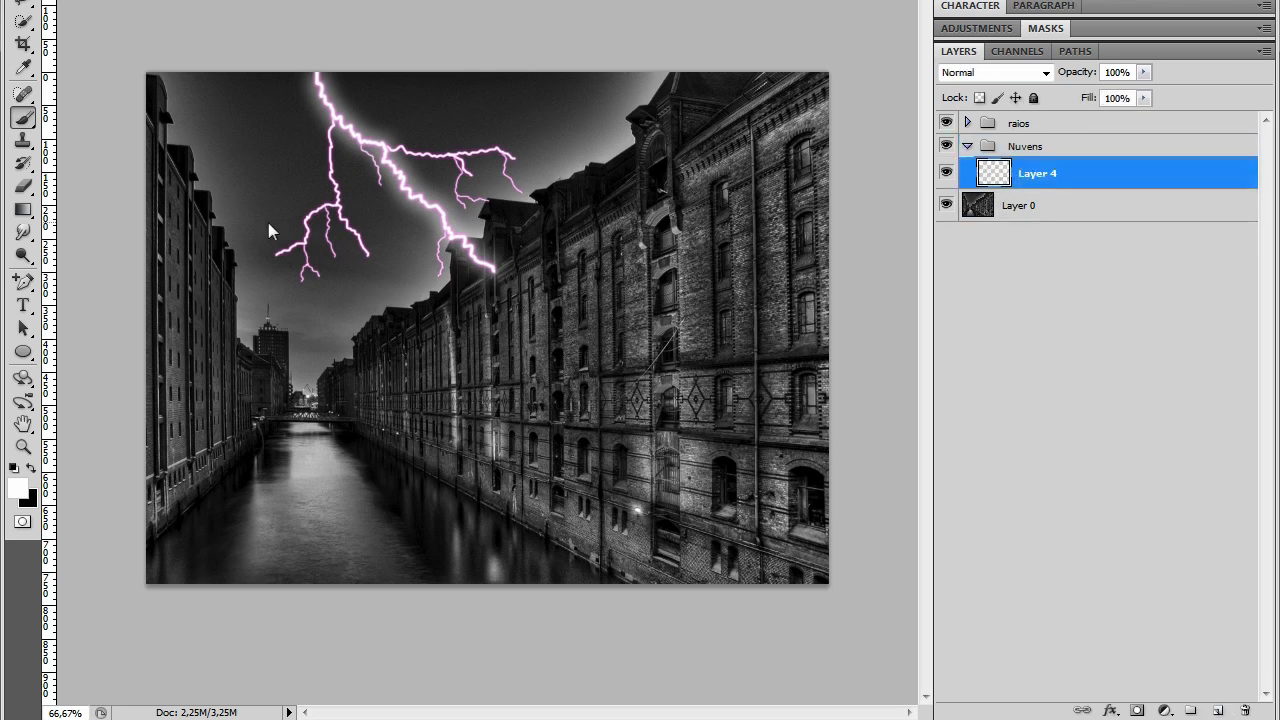
{"action": "left_click_drag", "start_coordinate": [12, 212], "coordinate": [64, 229]}
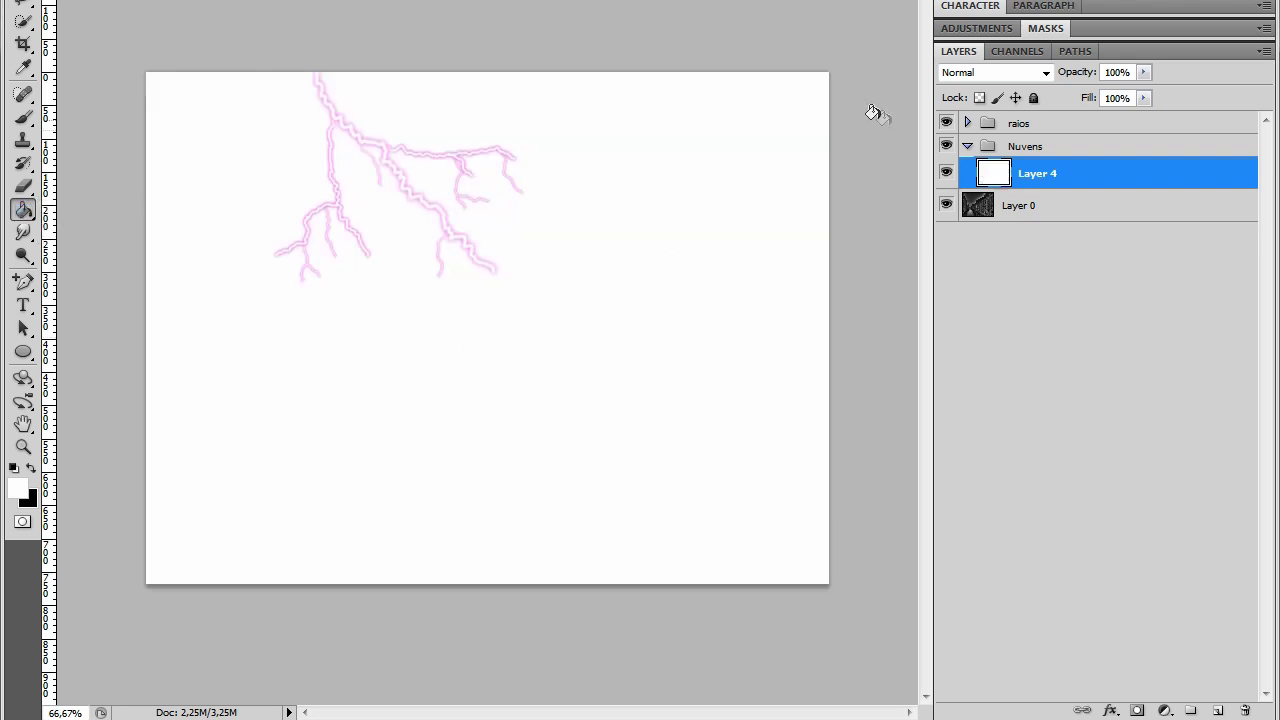
Hide the raios group and render the Clouds filter on Layer 4
{"action": "left_click", "coordinate": [946, 123]}
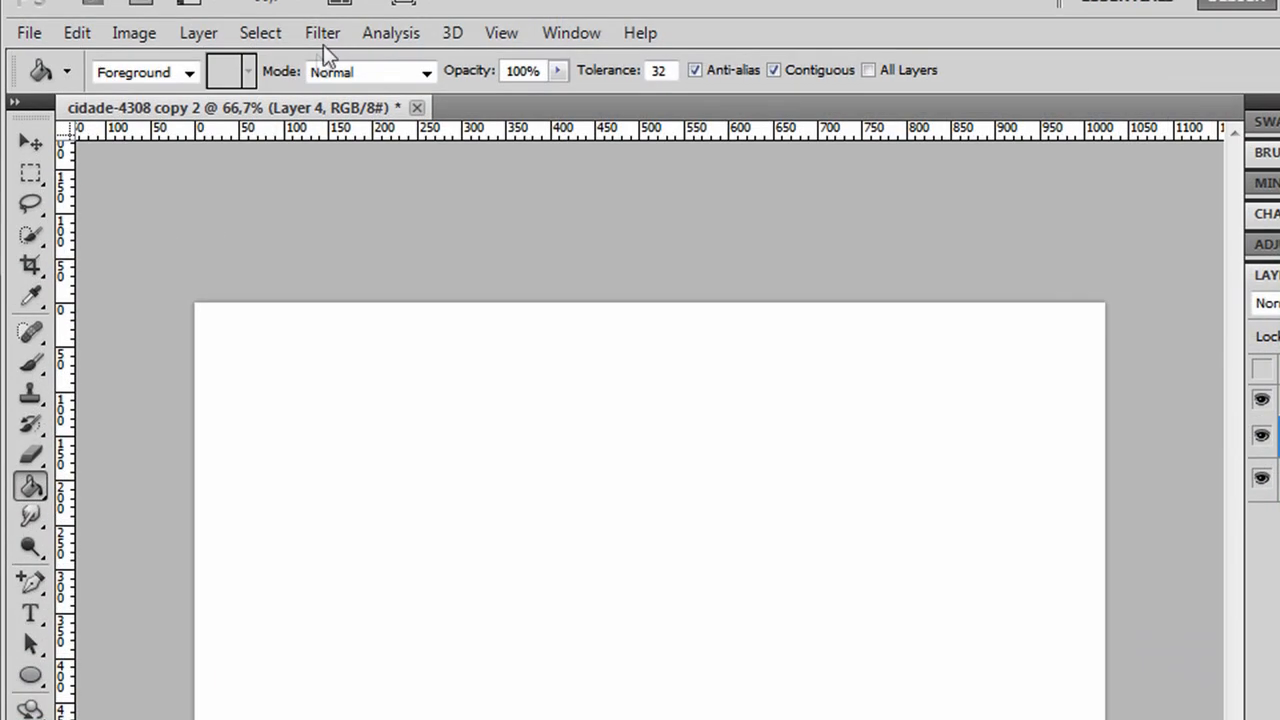
{"action": "left_click", "coordinate": [323, 40]}
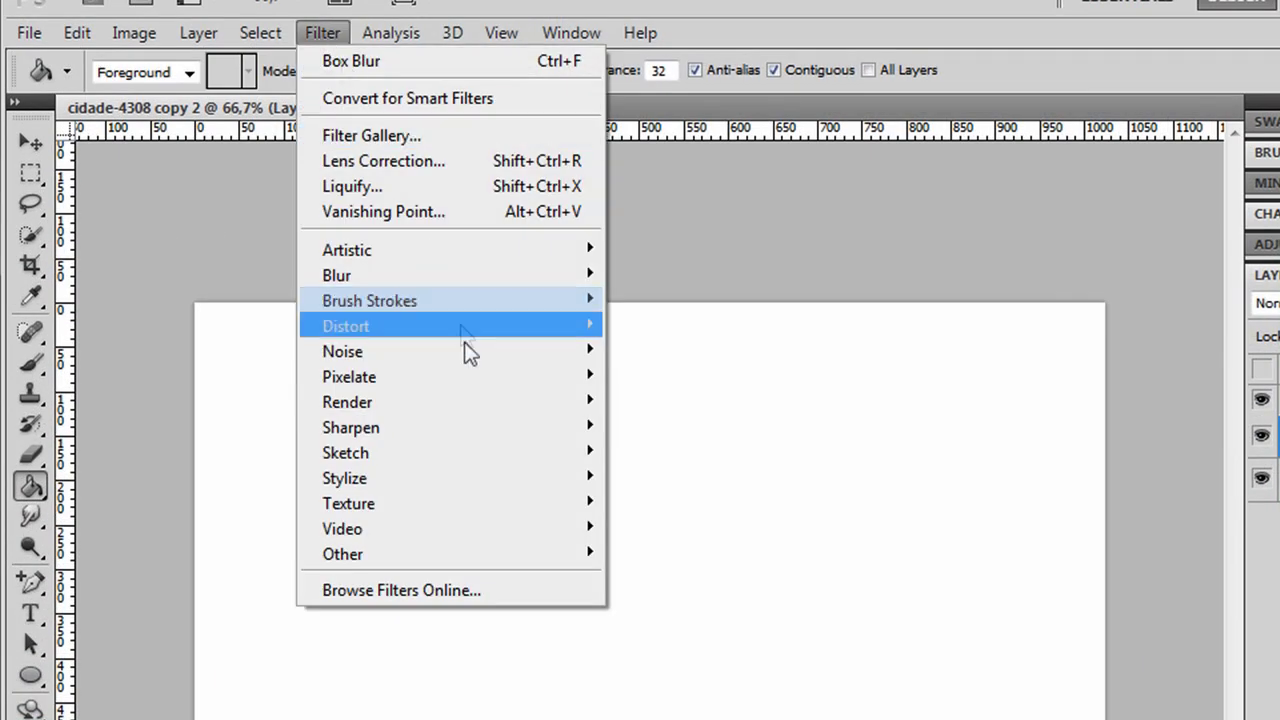
{"action": "mouse_move", "coordinate": [476, 400]}
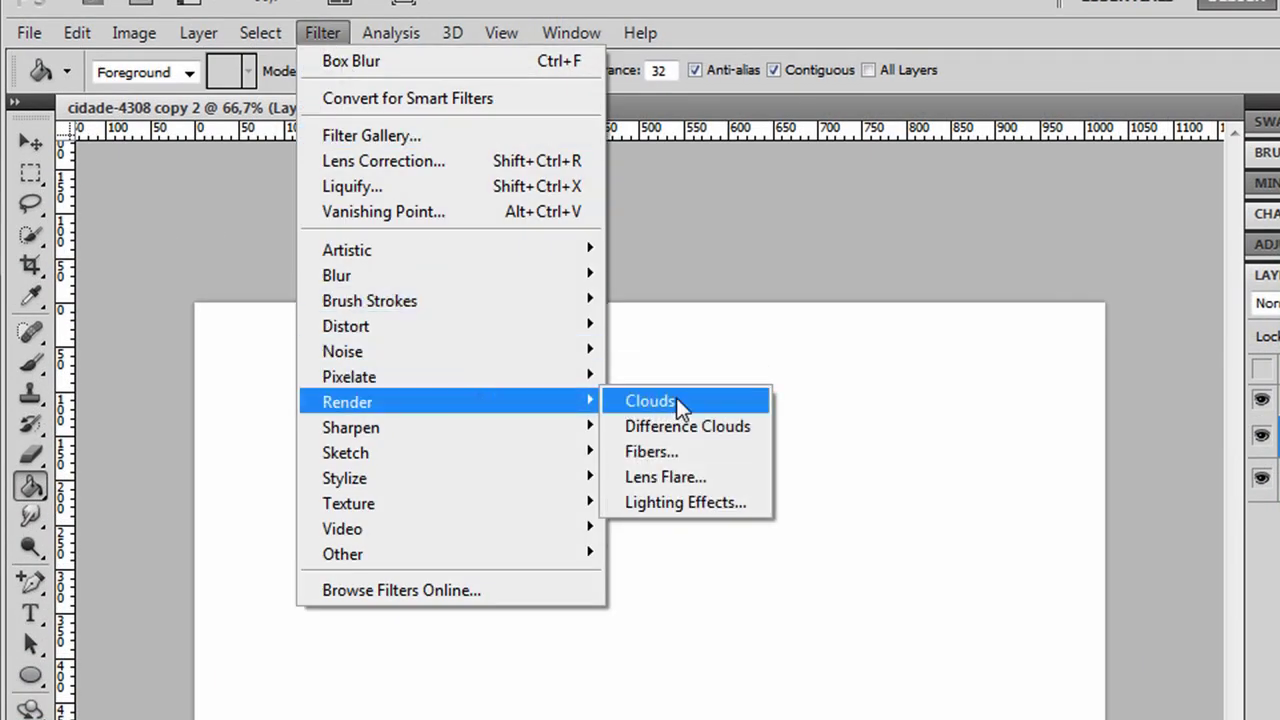
{"action": "left_click", "coordinate": [676, 401]}
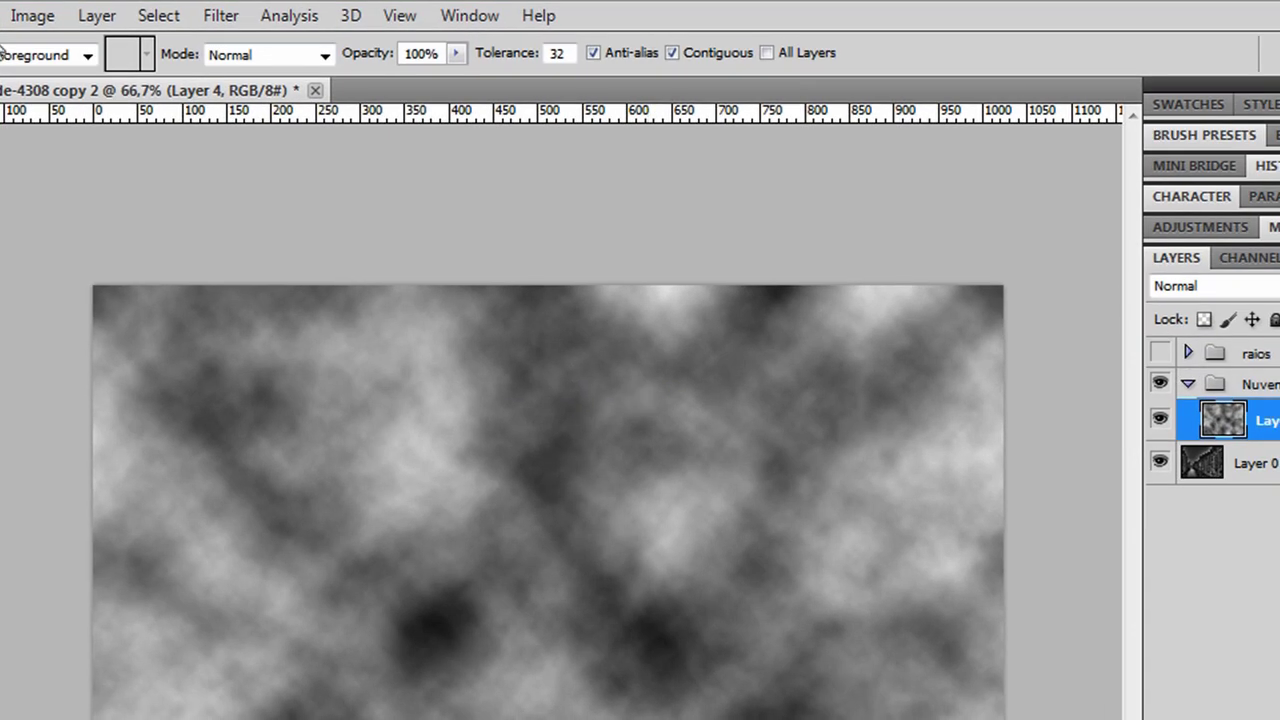
Tint the clouds purple with Color Balance, using magenta-green -56 and yellow-blue +15 for midtones, and magenta-green -40 for highlights
{"action": "left_click", "coordinate": [26, 16]}
{"action": "mouse_move", "coordinate": [86, 82]}
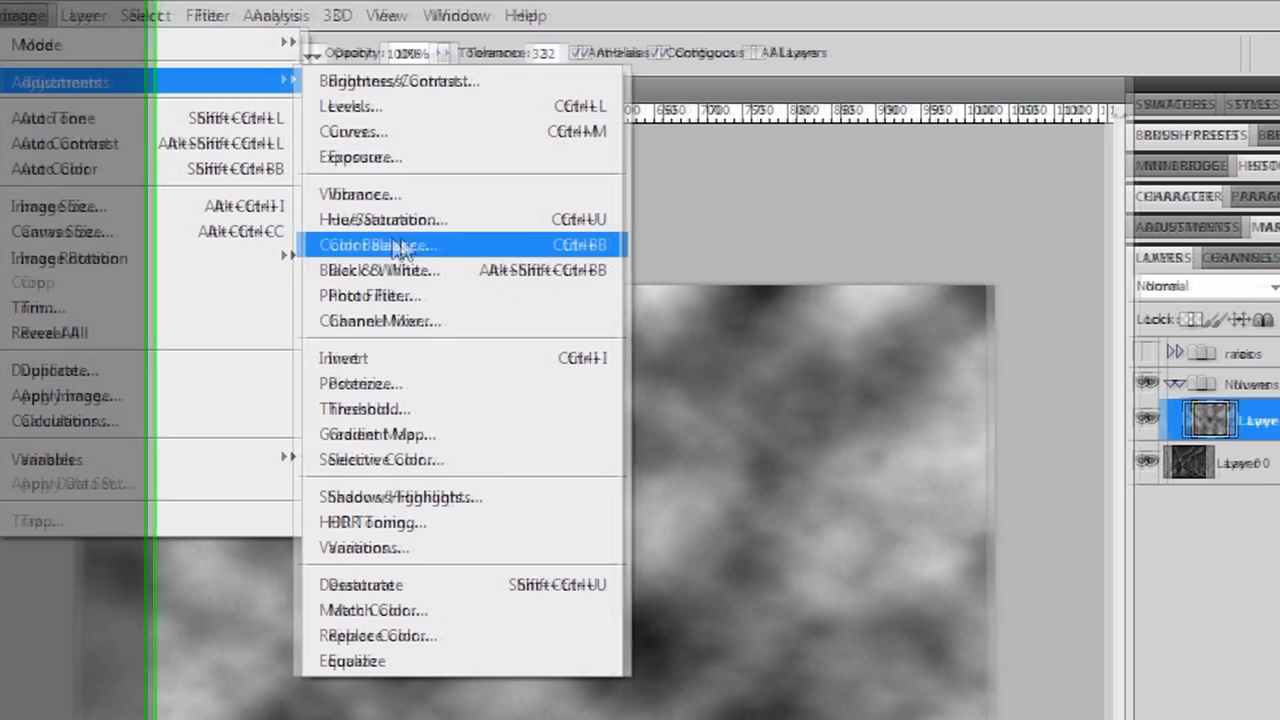
{"action": "left_click", "coordinate": [409, 247]}
{"action": "left_click_drag", "start_coordinate": [942, 179], "coordinate": [838, 186]}
{"action": "left_click_drag", "start_coordinate": [906, 207], "coordinate": [933, 213]}
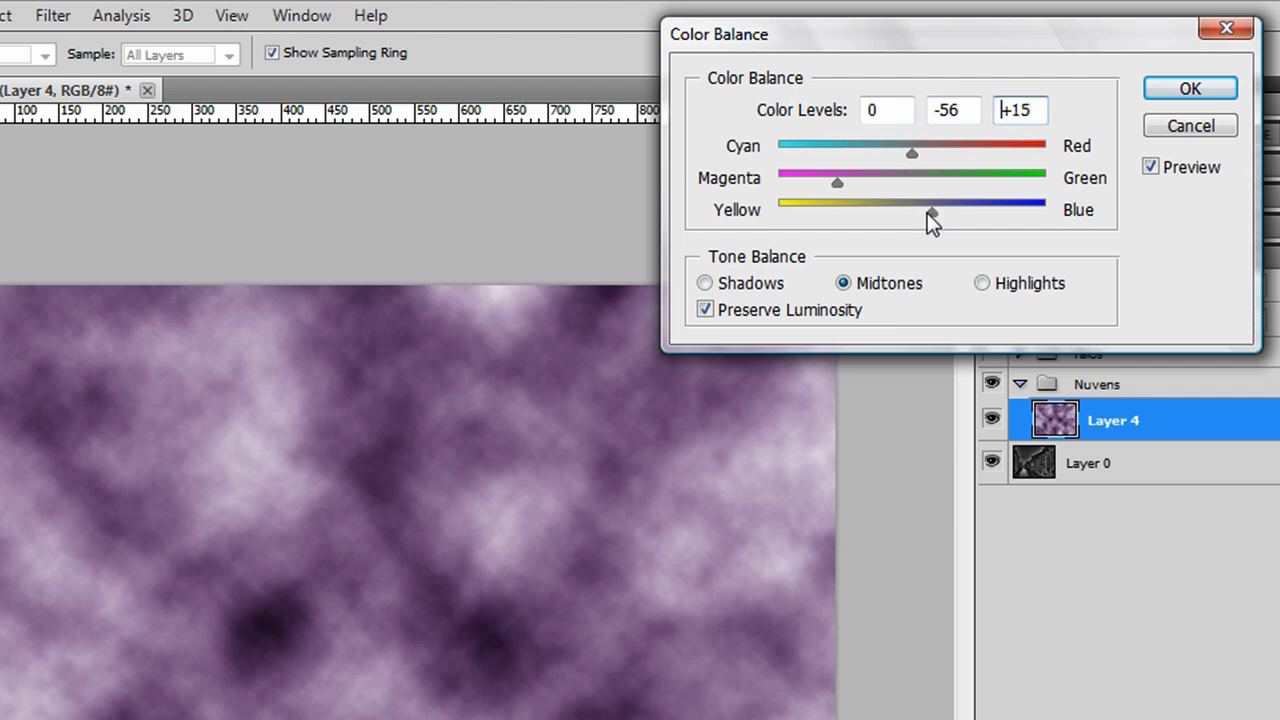
{"action": "left_click", "coordinate": [988, 285]}
{"action": "left_click_drag", "start_coordinate": [912, 180], "coordinate": [862, 192]}
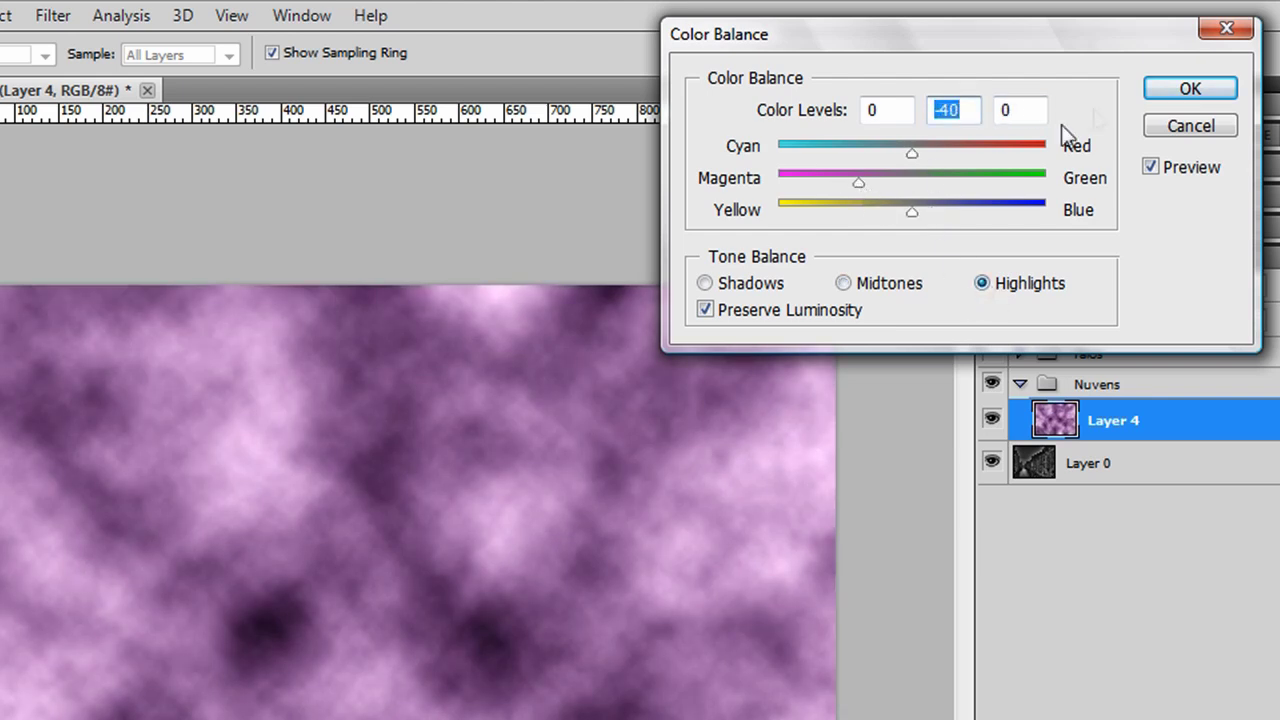
{"action": "left_click", "coordinate": [1158, 97]}
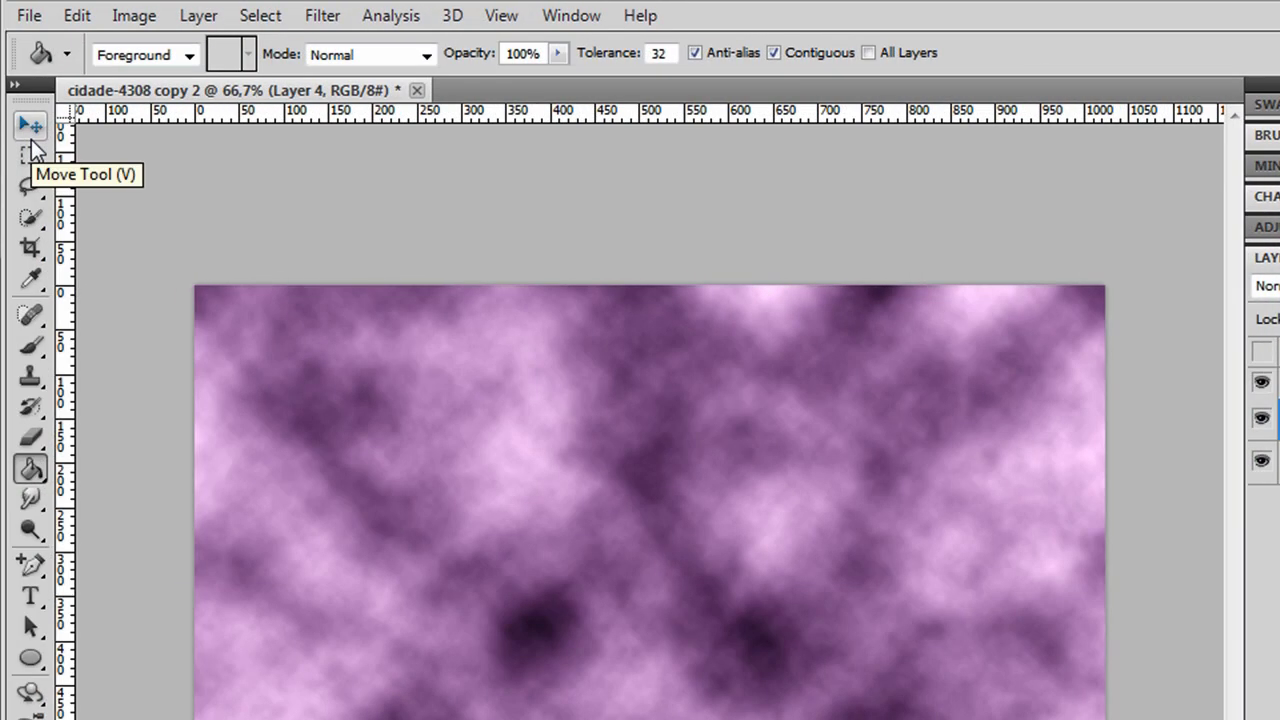
Show the Move tool's transform controls and set Layer 4's opacity to 80%
{"action": "left_click", "coordinate": [31, 140]}
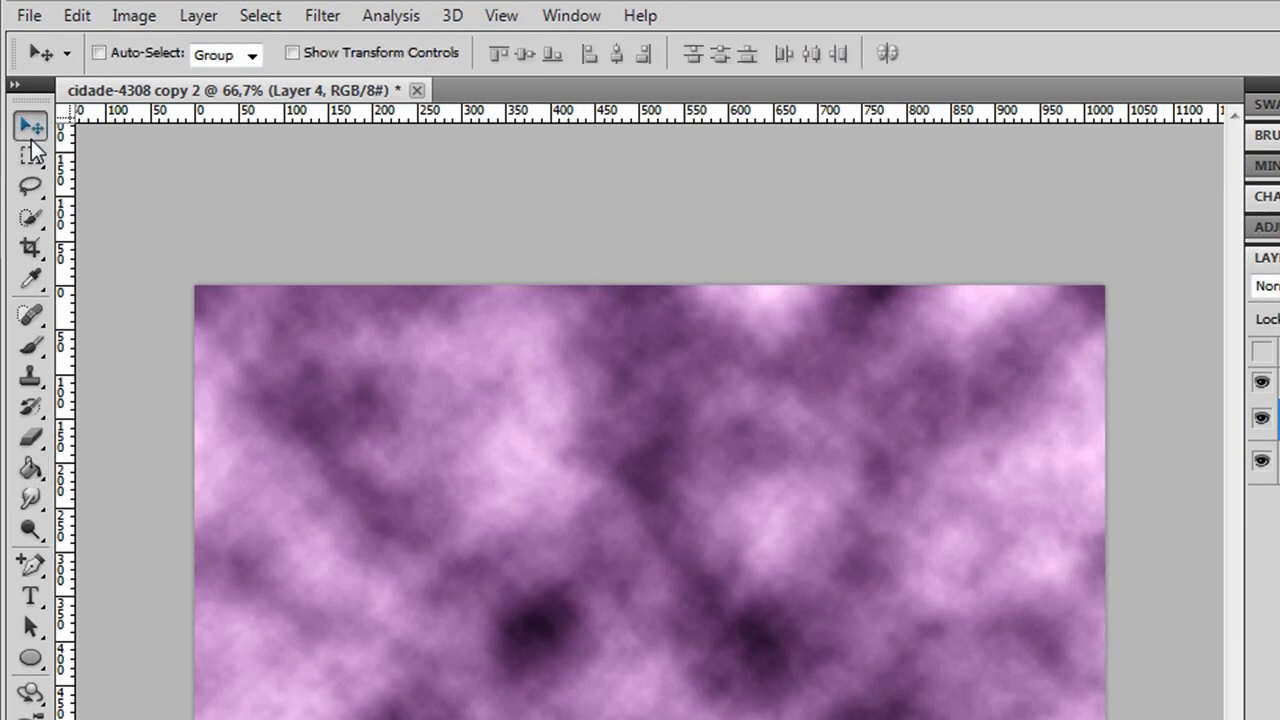
{"action": "left_click", "coordinate": [292, 53]}
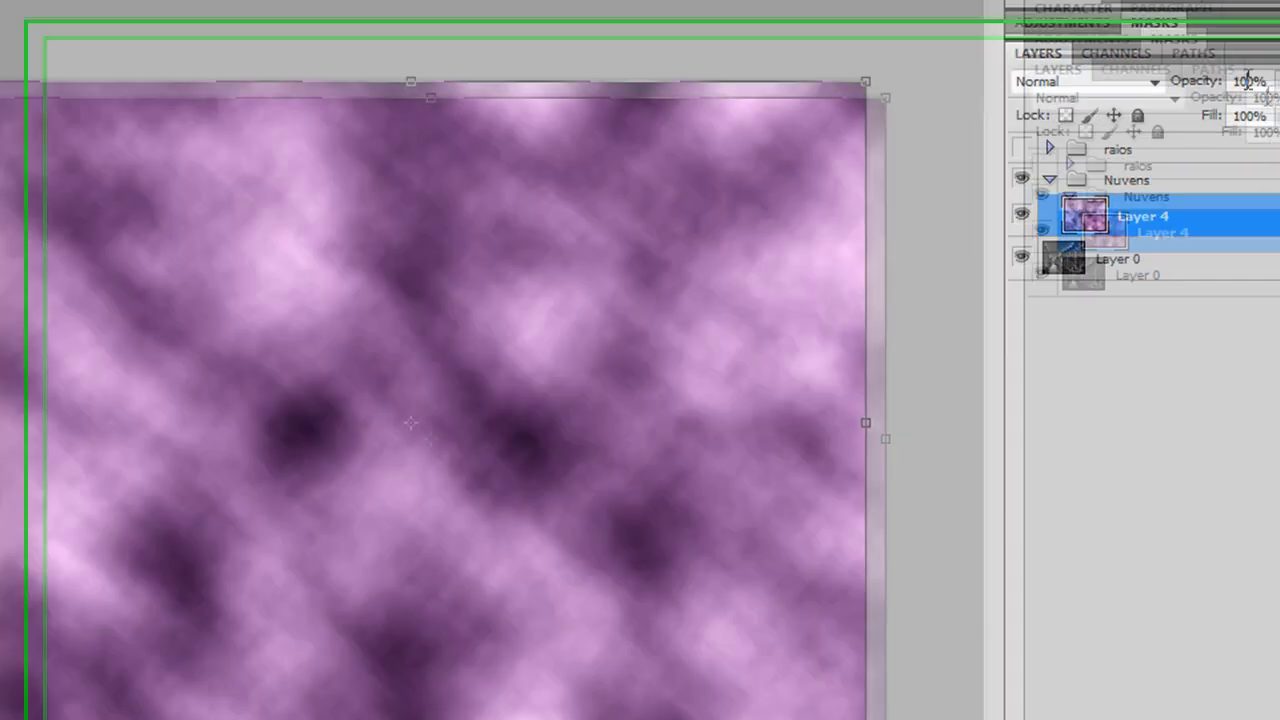
{"action": "left_click", "coordinate": [1248, 80]}
{"action": "type", "text": "80"}
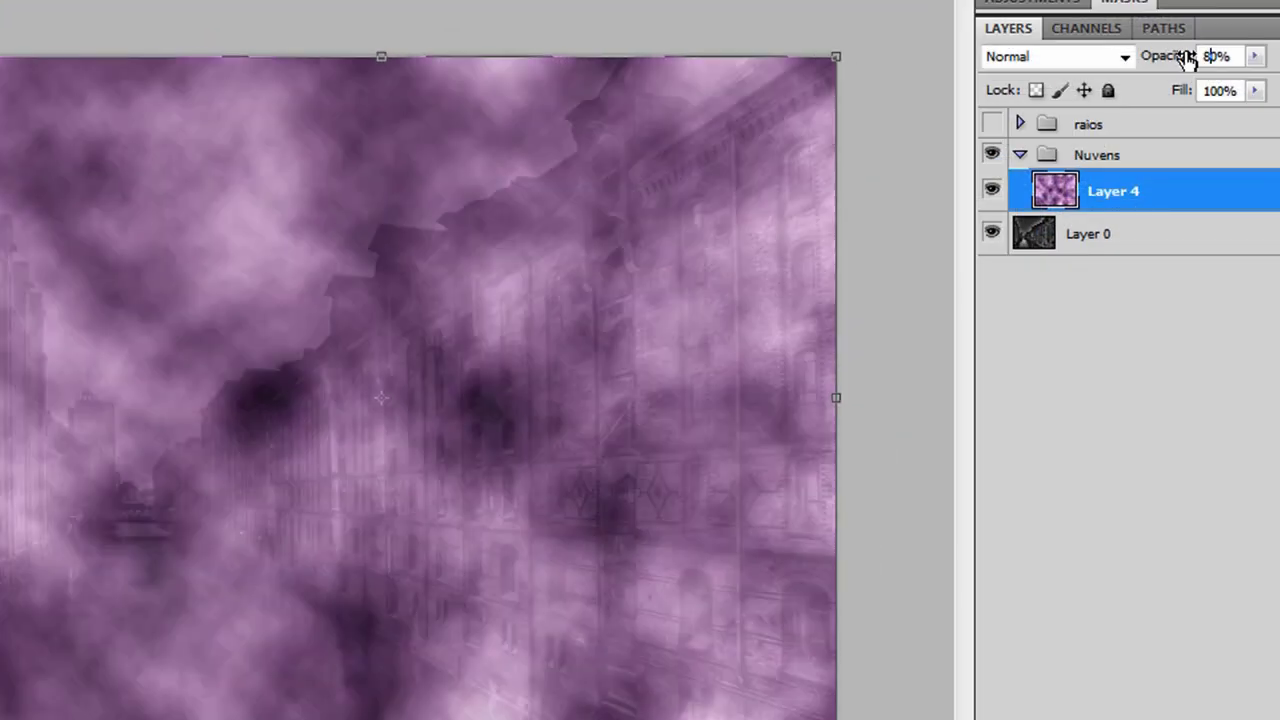
{"action": "key", "text": "Return"}
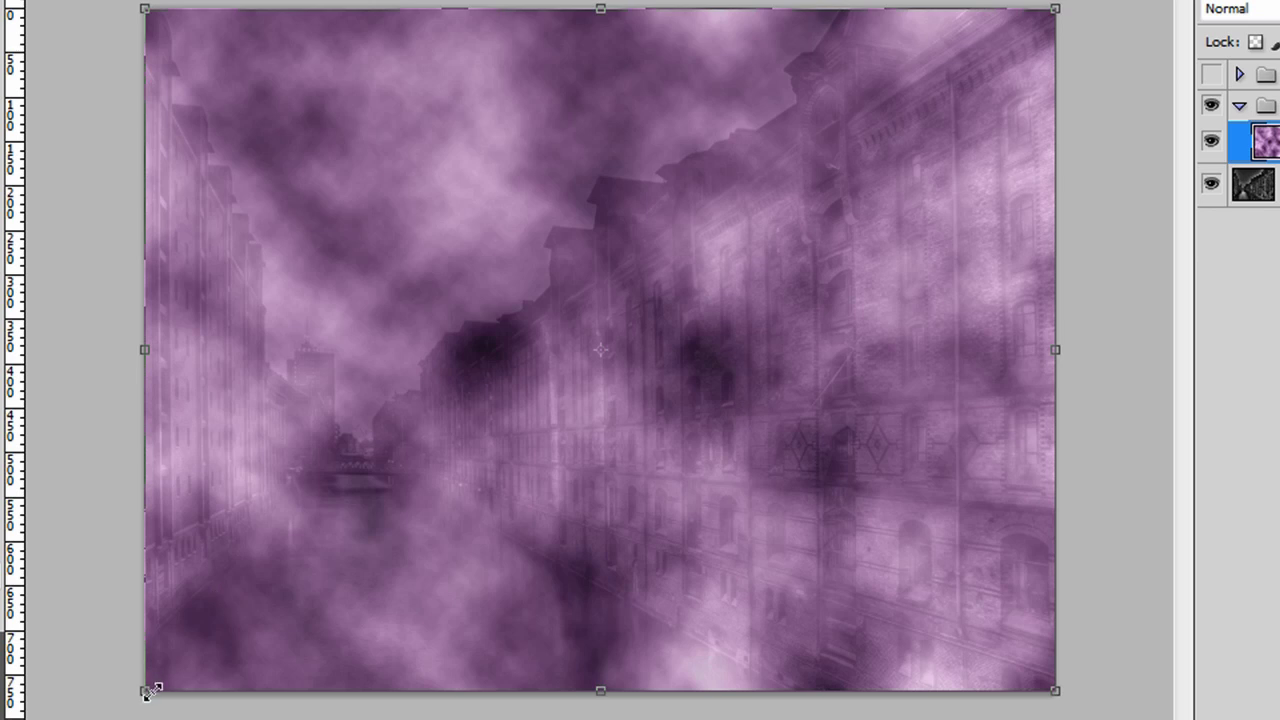
Distort the clouds into a perspective trapezoid, with lower corners pulled up and inward and upper corners stretched beyond the canvas, and apply the transform
{"action": "left_click_drag", "start_coordinate": [146, 695], "coordinate": [199, 485]}
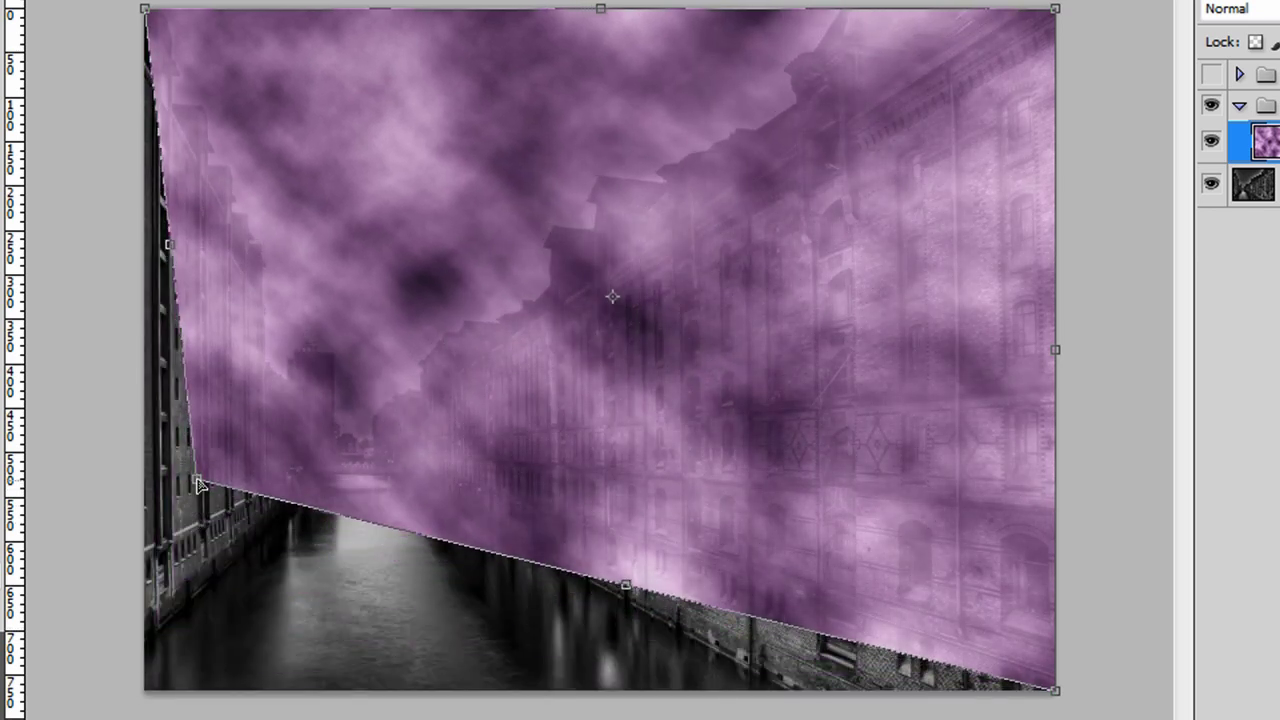
{"action": "left_click_drag", "start_coordinate": [1062, 694], "coordinate": [865, 486]}
{"action": "left_click_drag", "start_coordinate": [198, 481], "coordinate": [253, 477]}
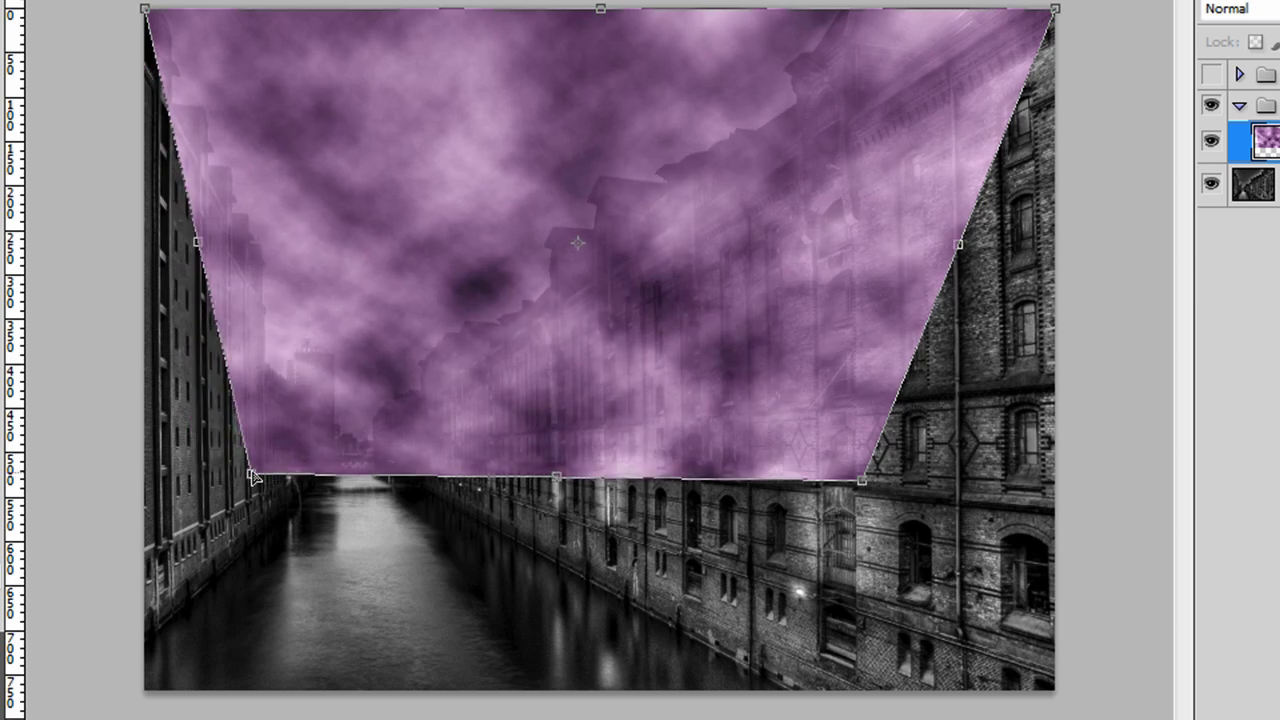
{"action": "left_click_drag", "start_coordinate": [147, 12], "coordinate": [0, 3]}
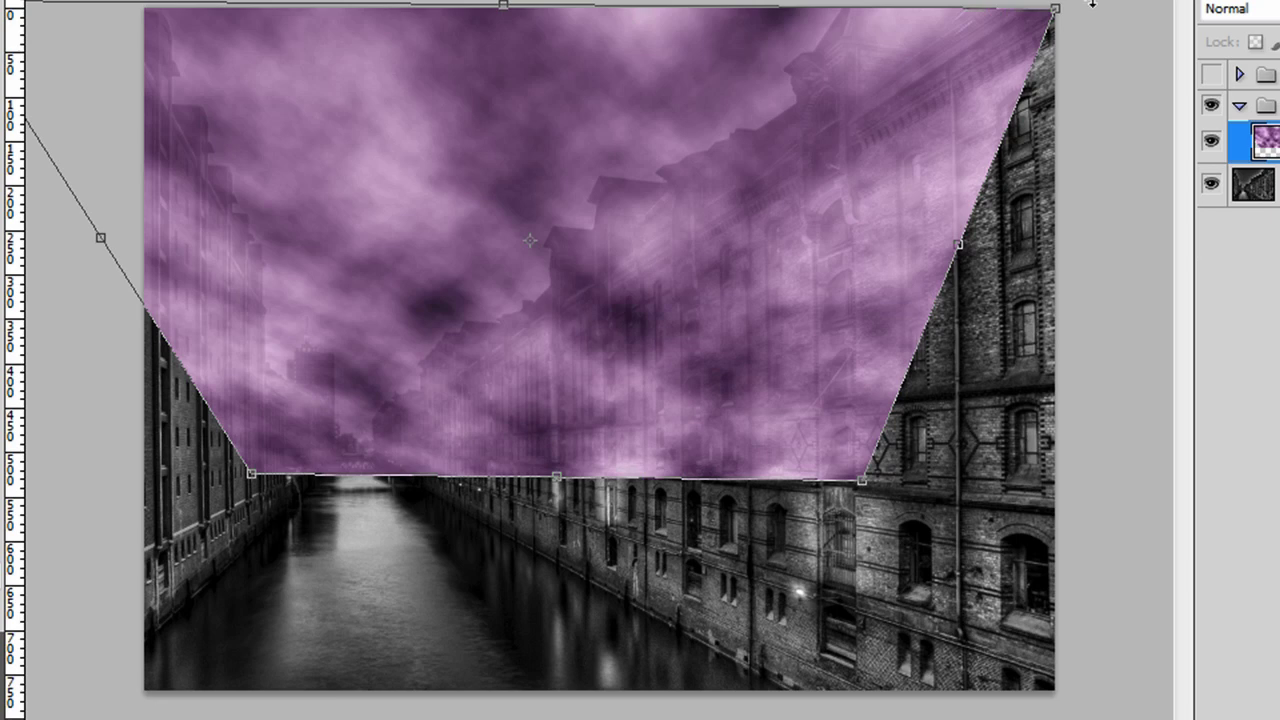
{"action": "left_click_drag", "start_coordinate": [1062, 12], "coordinate": [1273, 7]}
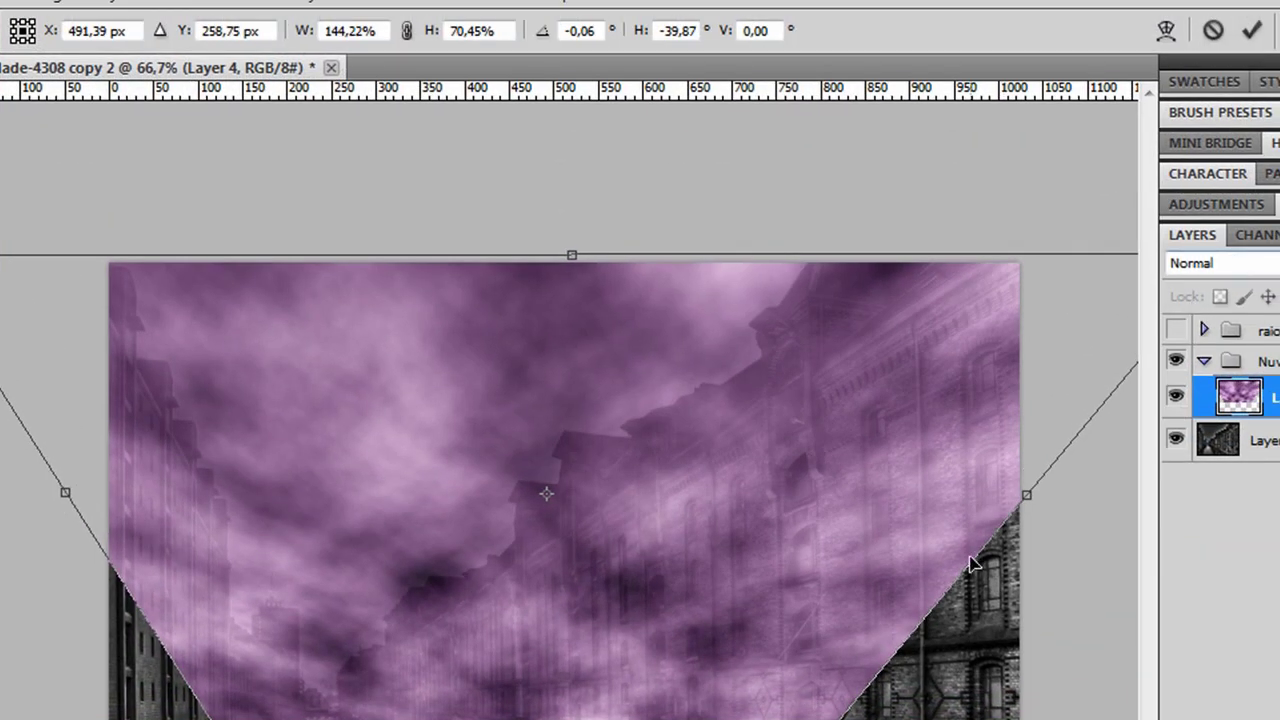
{"action": "key", "text": "ctrl+minus"}
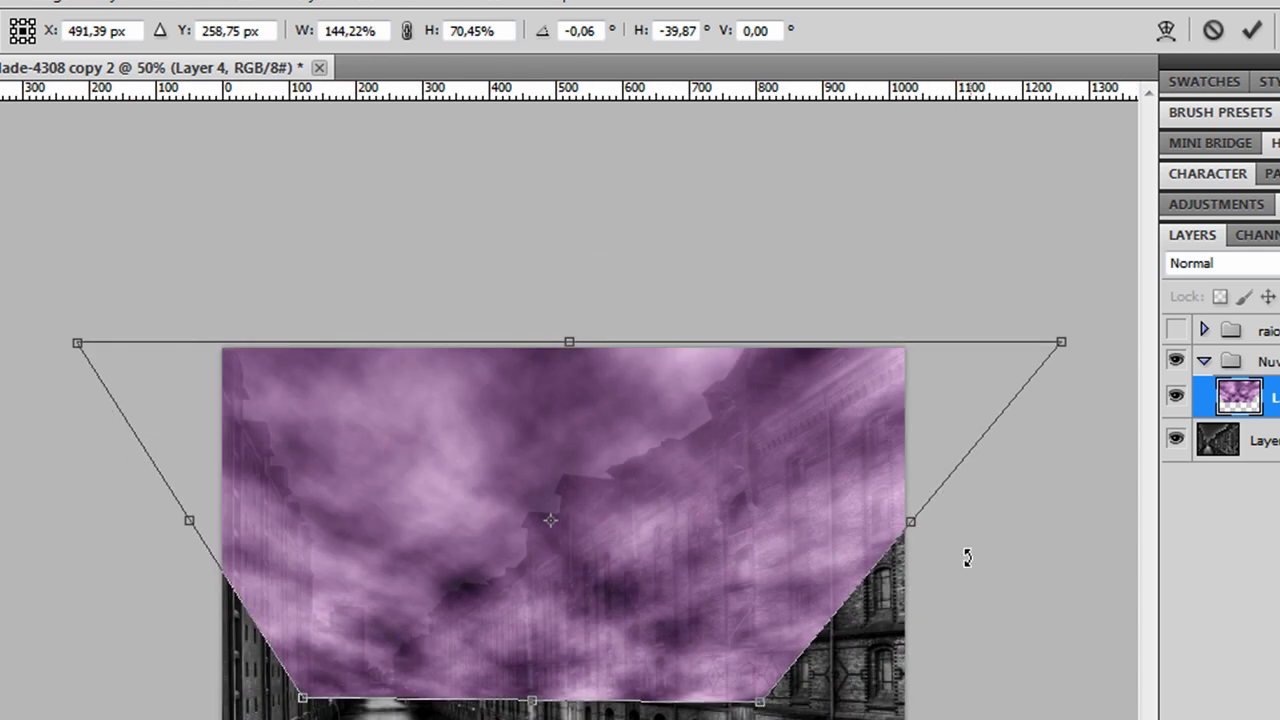
{"action": "left_click_drag", "start_coordinate": [78, 346], "coordinate": [40, 340]}
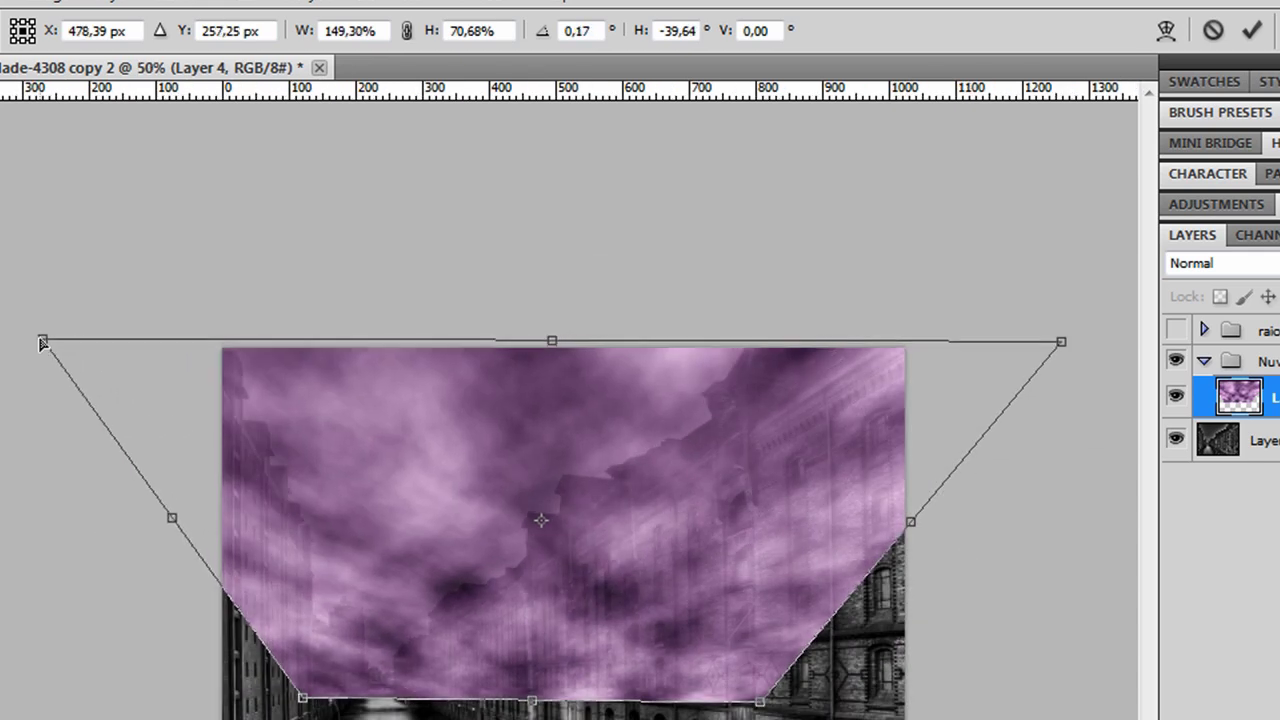
{"action": "left_click_drag", "start_coordinate": [1062, 346], "coordinate": [1080, 340]}
{"action": "left_click", "coordinate": [1250, 31]}
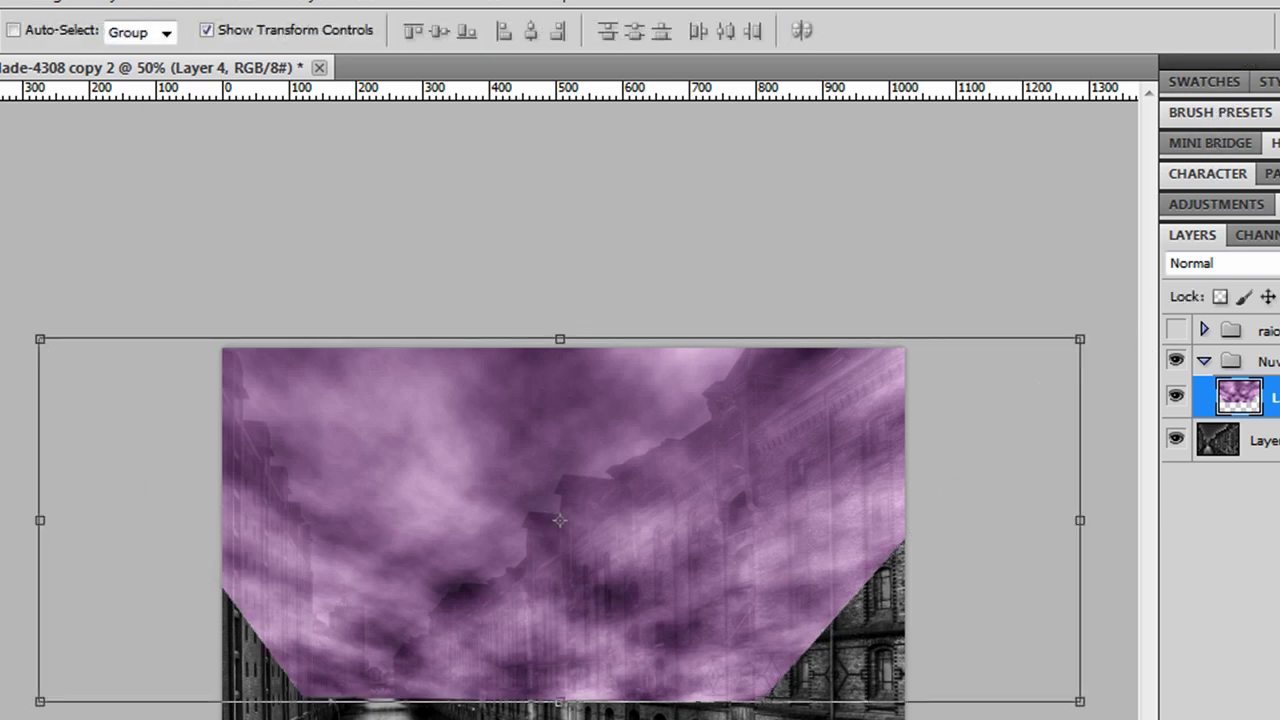
Collapse and hide the Nuvens group, and select the buildings bordering the sky on Layer 0 with the Quick Selection tool
{"action": "left_click", "coordinate": [1204, 360]}
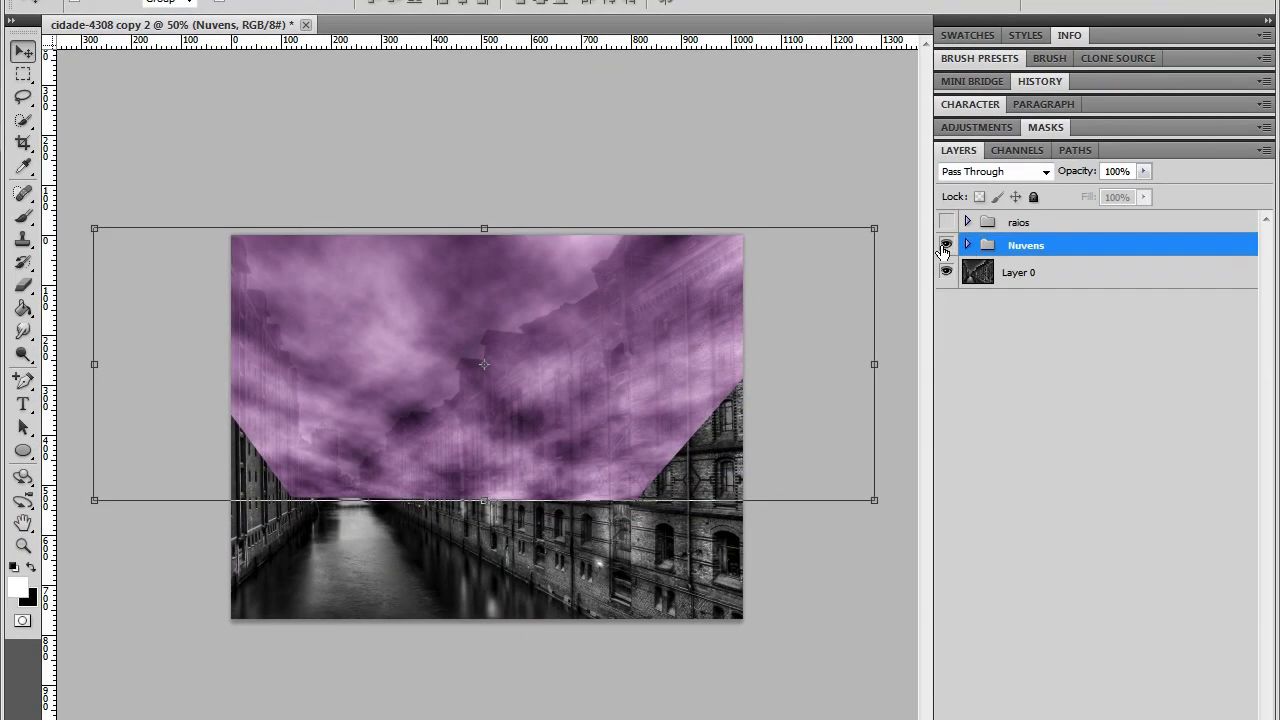
{"action": "left_click", "coordinate": [945, 245]}
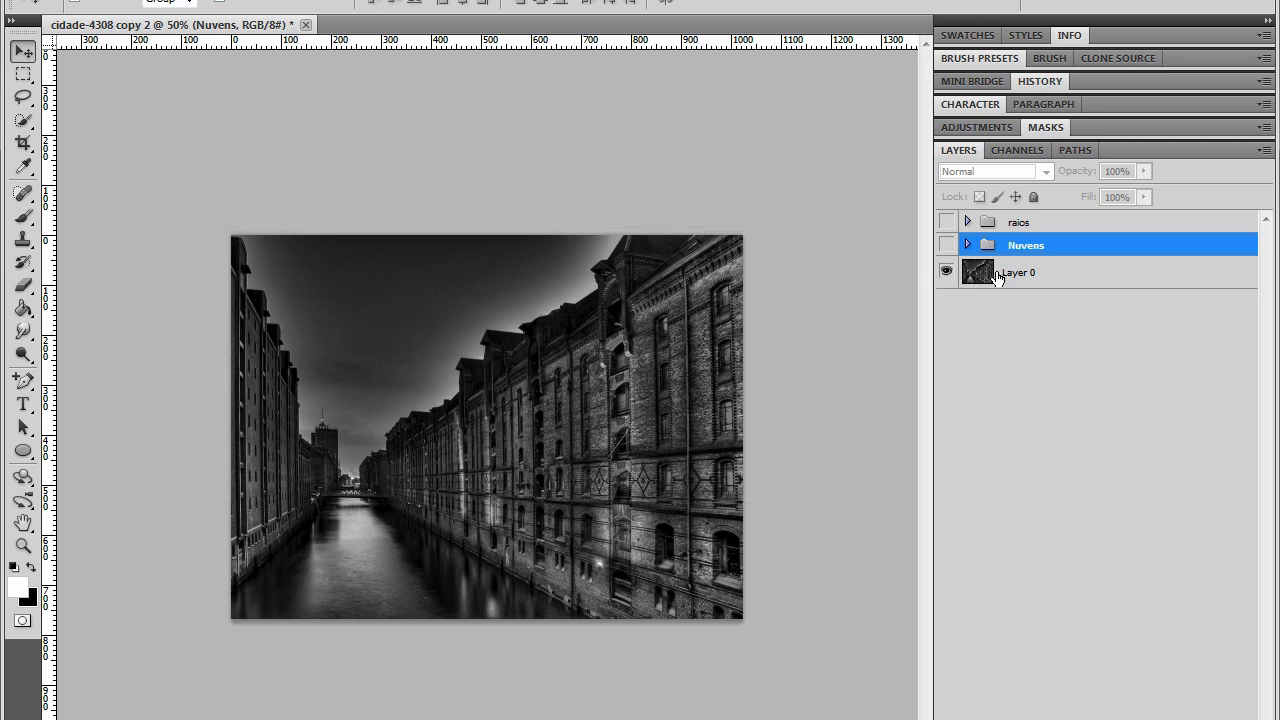
{"action": "left_click", "coordinate": [997, 278]}
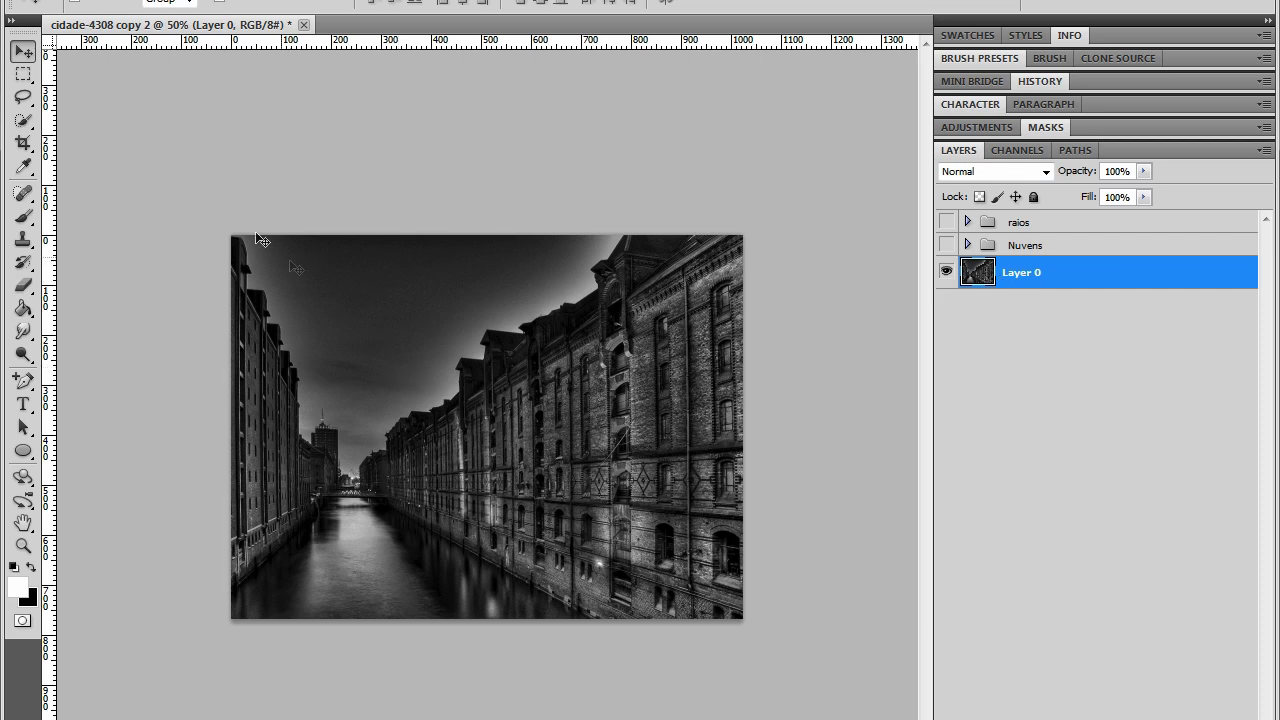
{"action": "left_click", "coordinate": [24, 121]}
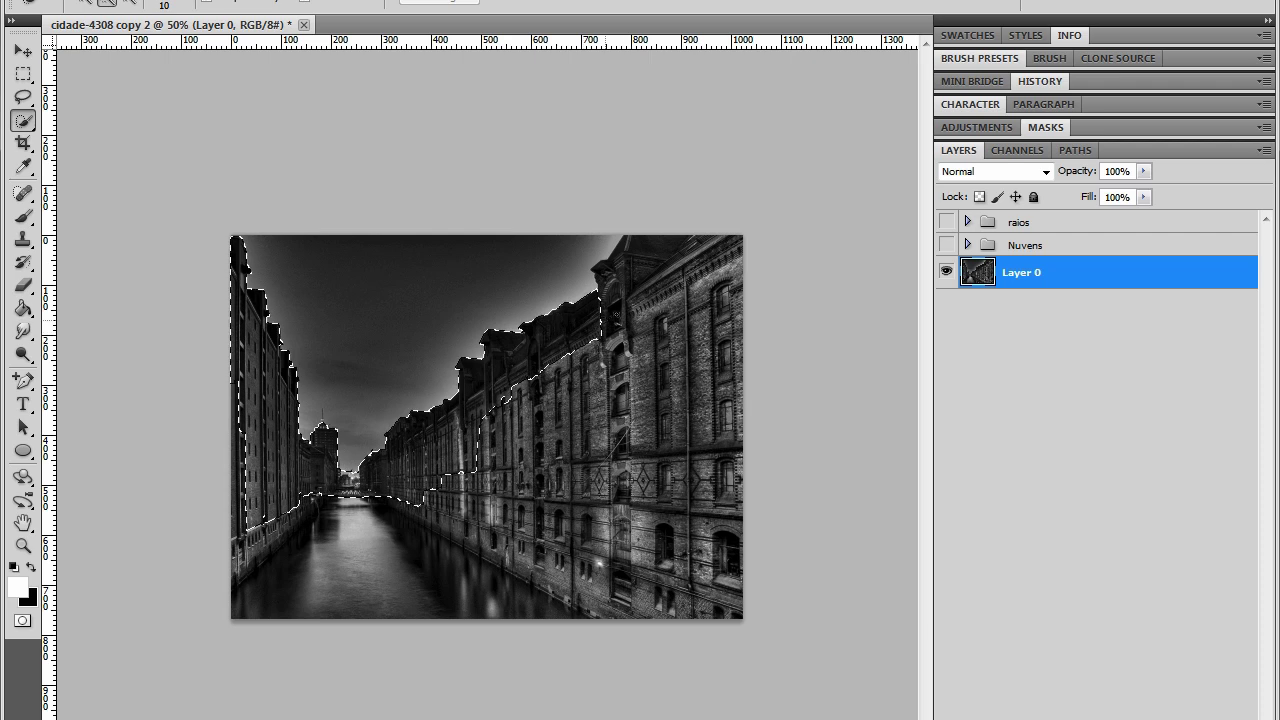
{"action": "mouse_move", "coordinate": [622, 298]}
{"action": "left_mouse_down"}
{"action": "mouse_move", "coordinate": [662, 252]}
{"action": "mouse_move", "coordinate": [708, 280]}
{"action": "mouse_move", "coordinate": [689, 272]}
{"action": "mouse_move", "coordinate": [680, 395]}
{"action": "mouse_move", "coordinate": [729, 352]}
{"action": "mouse_move", "coordinate": [709, 392]}
{"action": "mouse_move", "coordinate": [609, 407]}
{"action": "mouse_move", "coordinate": [559, 392]}
{"action": "mouse_move", "coordinate": [487, 477]}
{"action": "mouse_move", "coordinate": [735, 455]}
{"action": "left_mouse_up"}
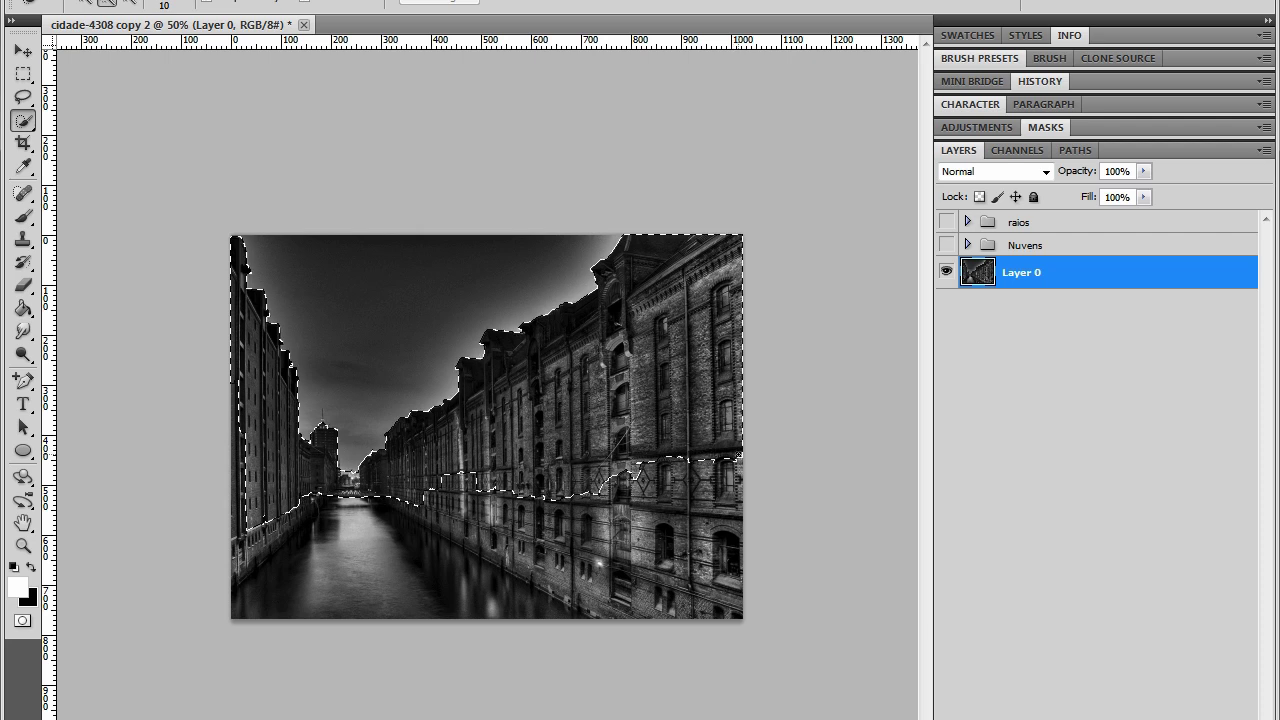
Show the Nuvens group again and delete the selected building area from the cloud layer, Layer 4
{"action": "left_click", "coordinate": [946, 245]}
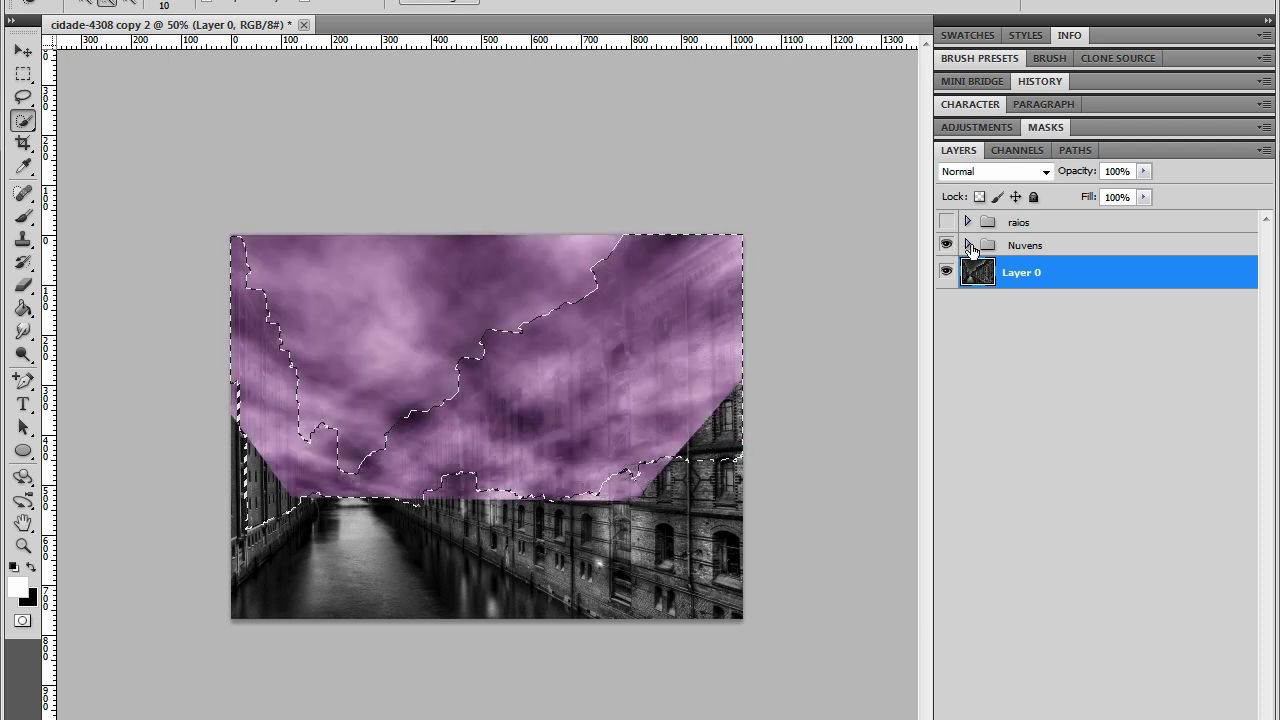
{"action": "left_click", "coordinate": [967, 245]}
{"action": "left_click", "coordinate": [1010, 272]}
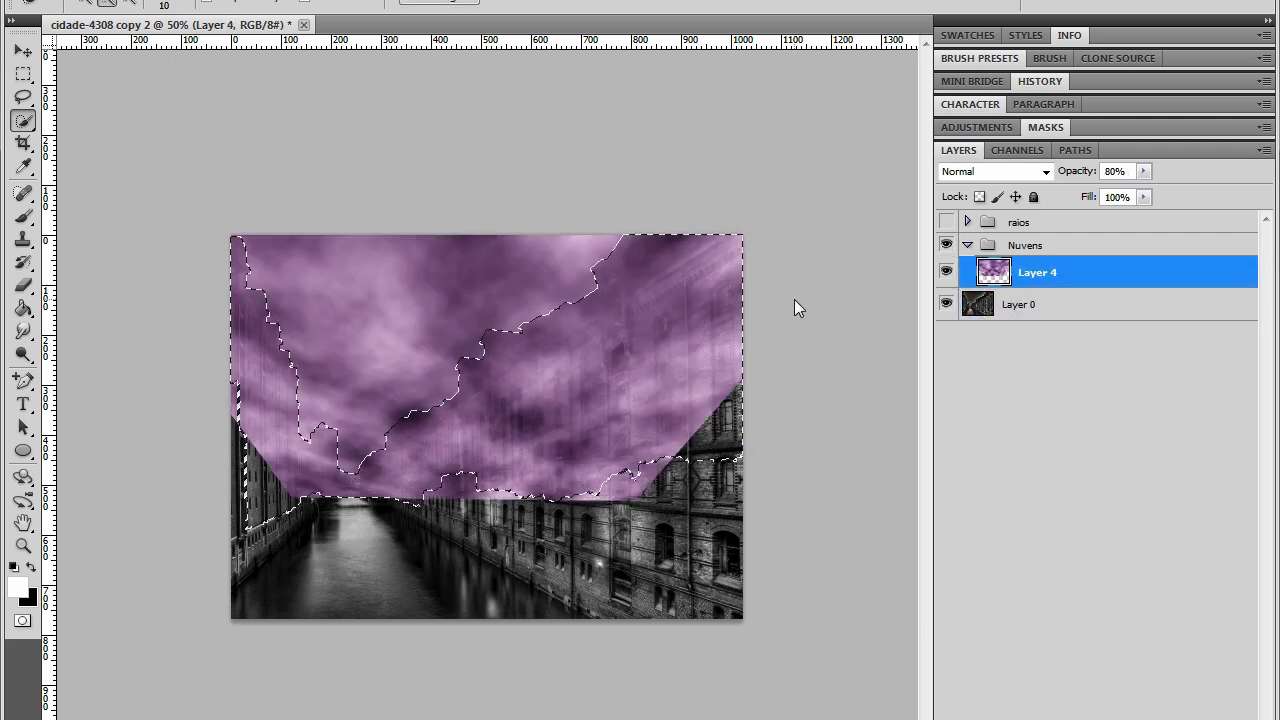
{"action": "key", "text": "Delete"}
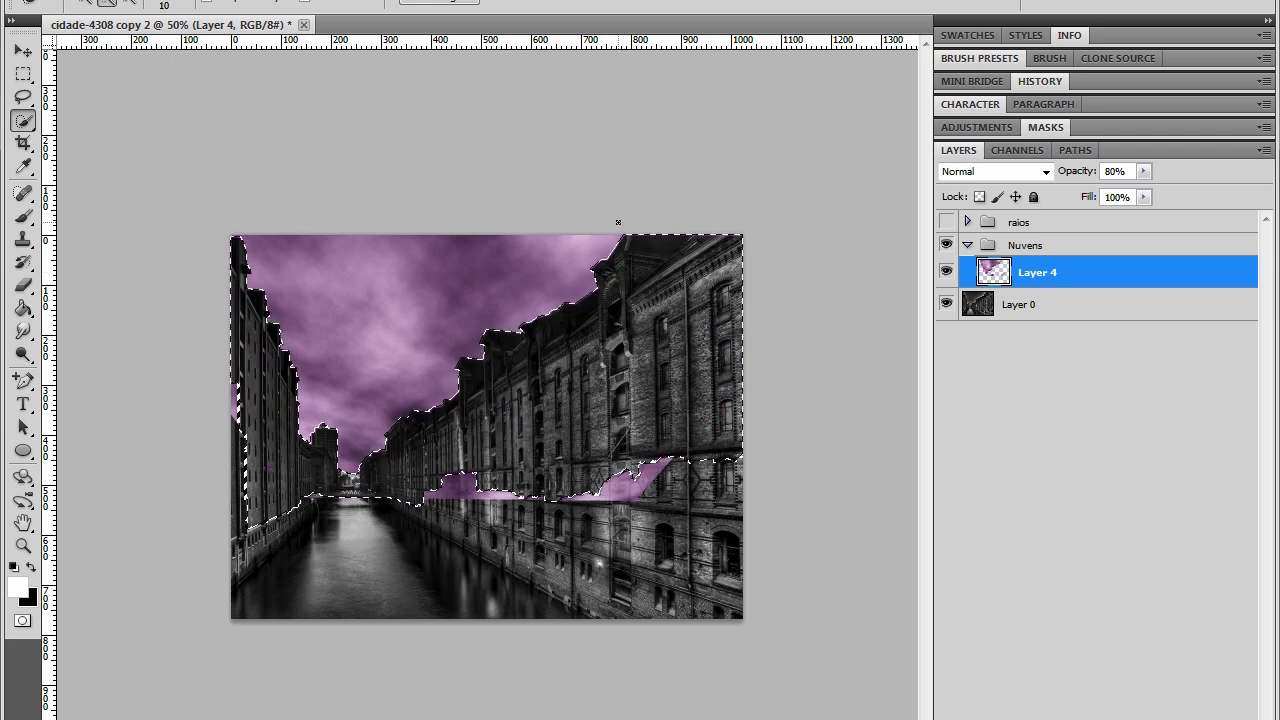
Show the raios group, duplicate its four lightning layers and merge the copies into a single layer
{"action": "left_click", "coordinate": [946, 222]}
{"action": "left_click", "coordinate": [967, 222]}
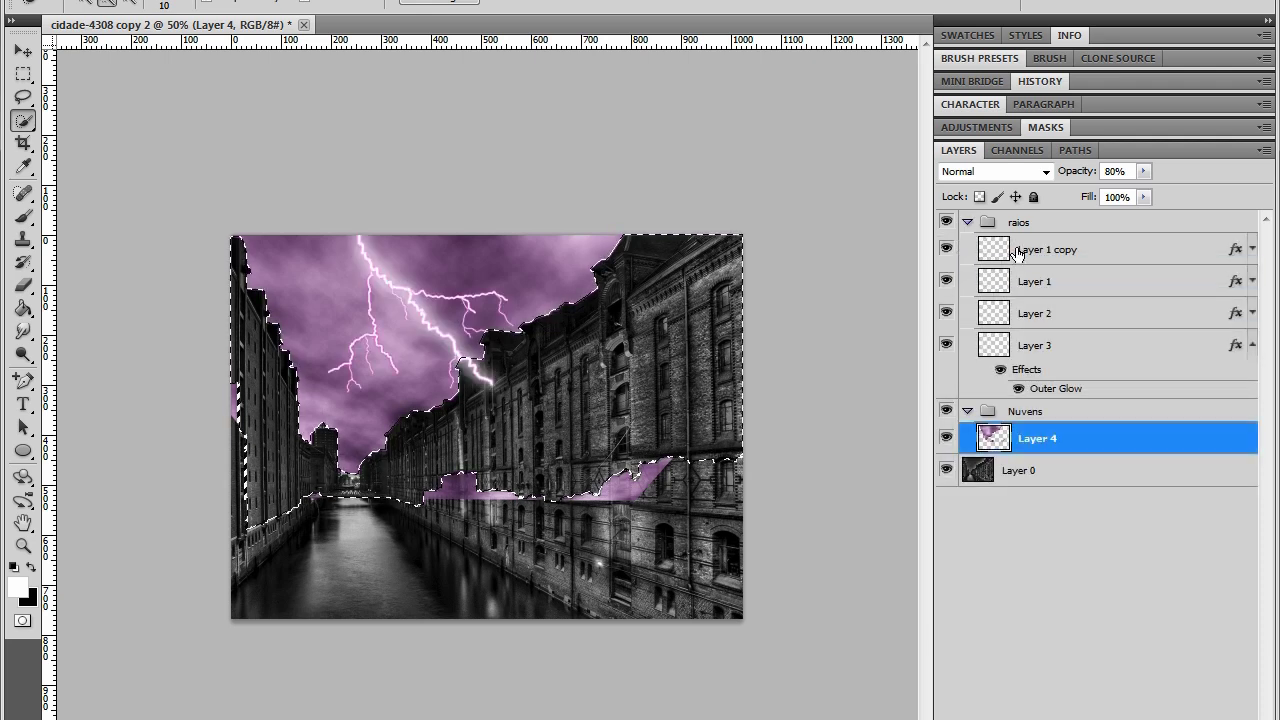
{"action": "left_click", "coordinate": [1018, 252]}
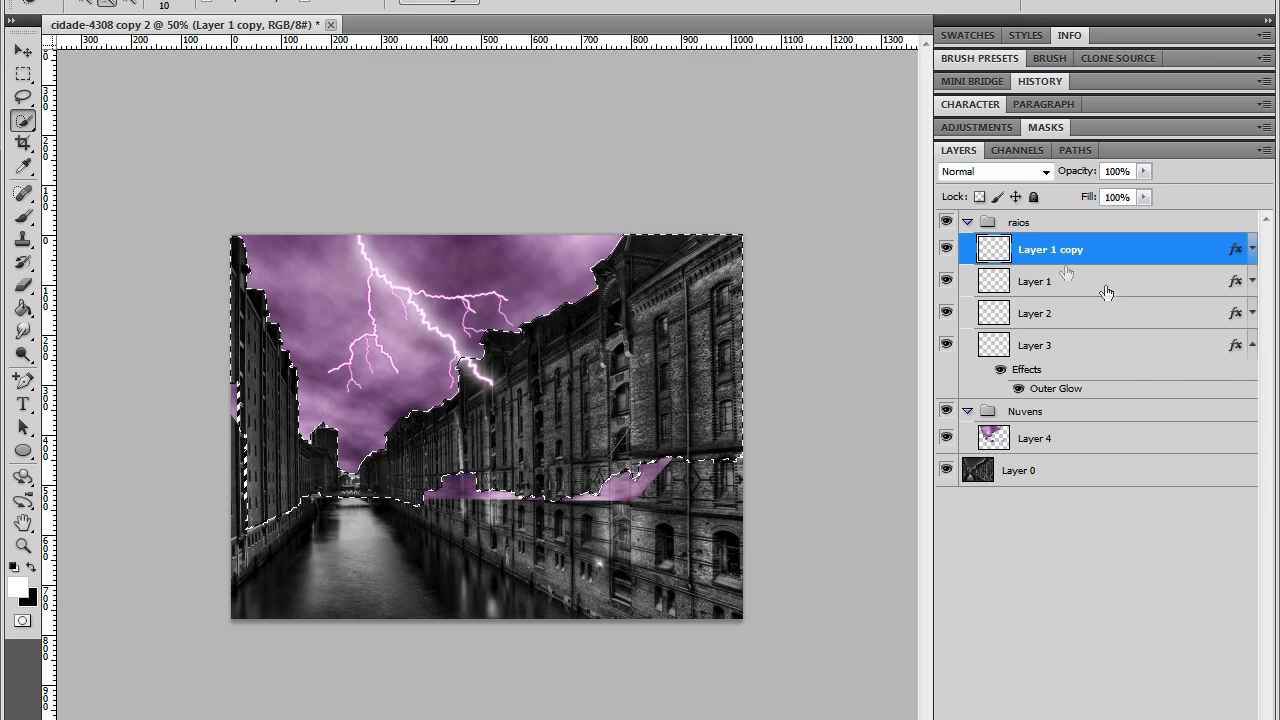
{"action": "left_click", "coordinate": [1103, 345], "text": "shift"}
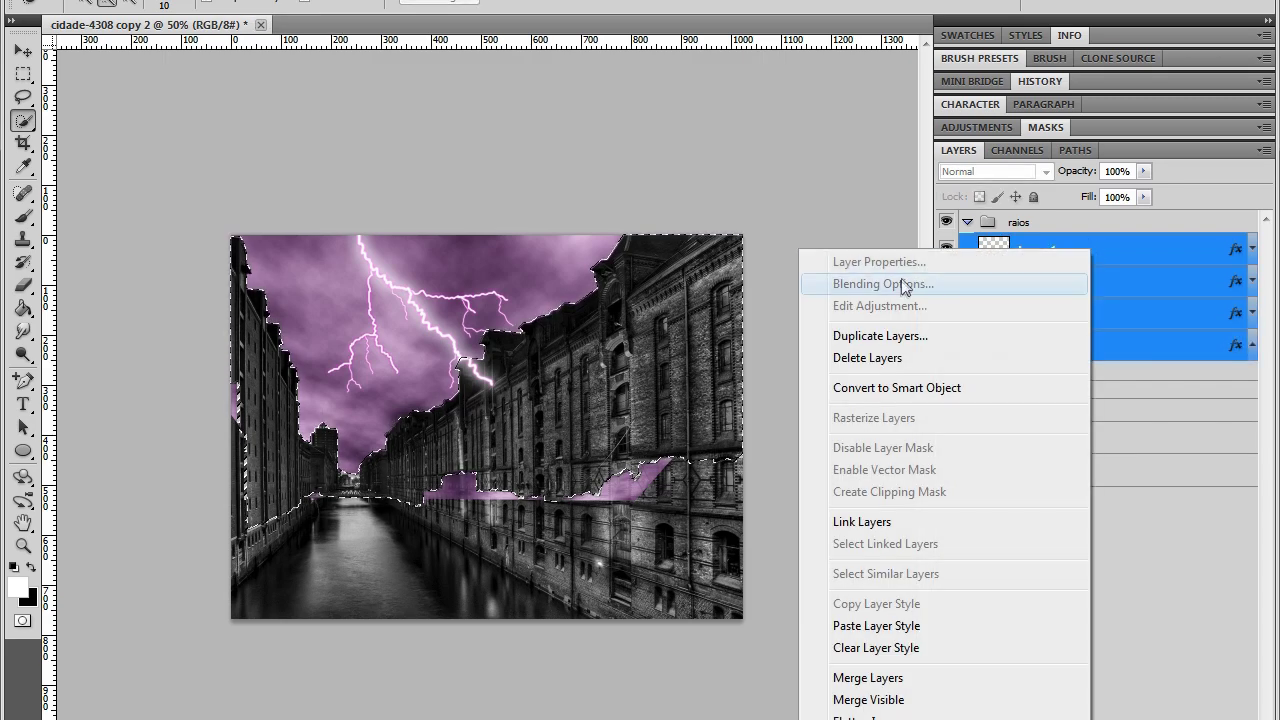
{"action": "left_click", "coordinate": [880, 335]}
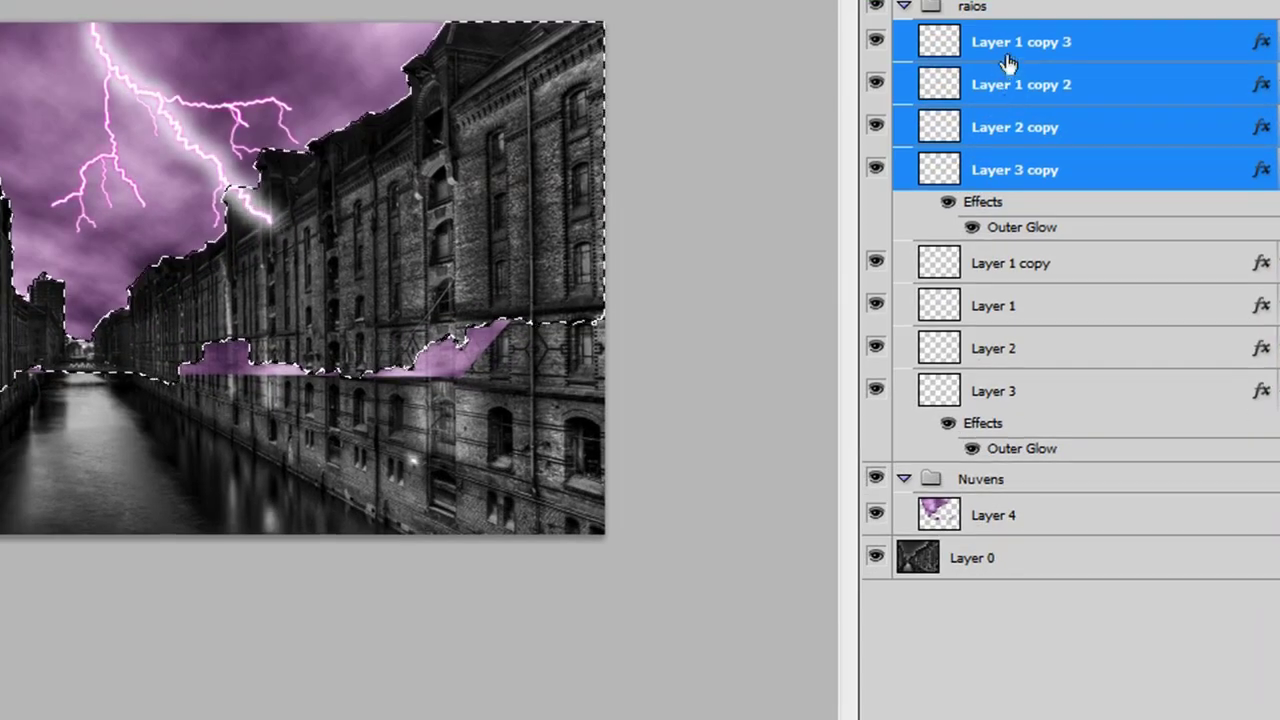
{"action": "right_click", "coordinate": [929, 73]}
{"action": "left_click", "coordinate": [804, 633]}
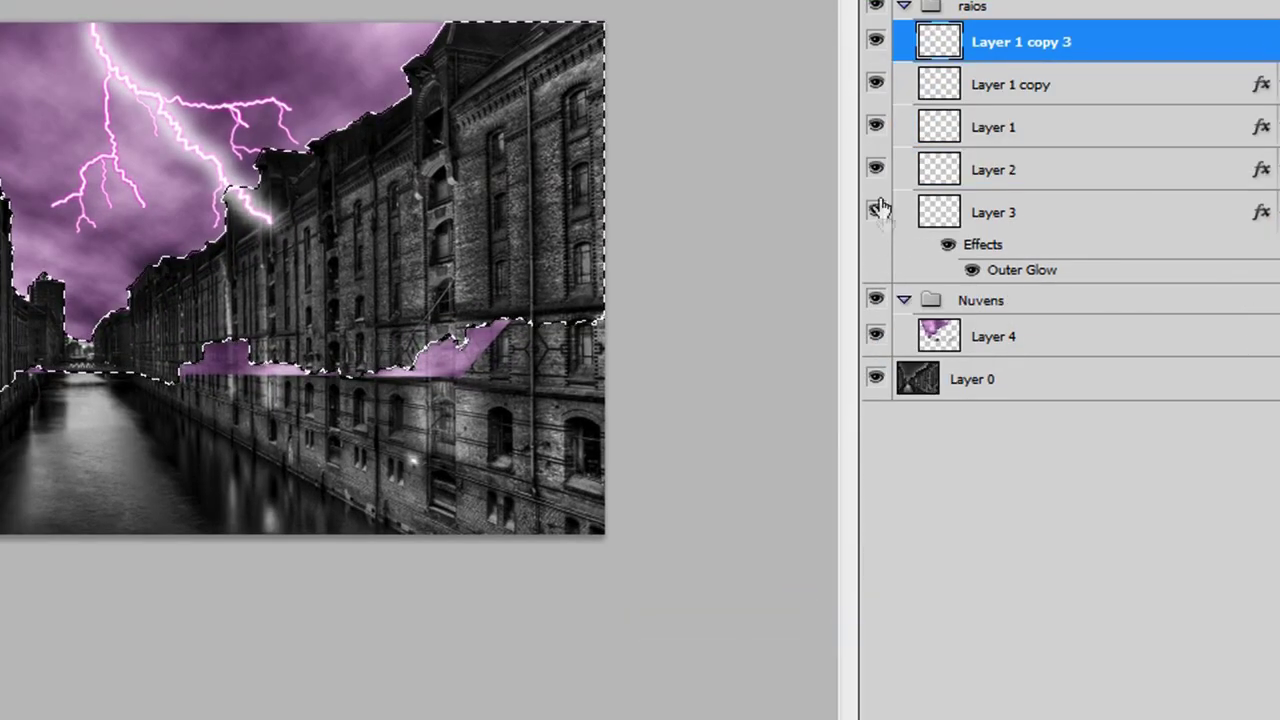
Hide the four original lightning layers, and clear the merged lightning inside the building selection before deselecting
{"action": "left_click_drag", "start_coordinate": [877, 86], "coordinate": [876, 222]}
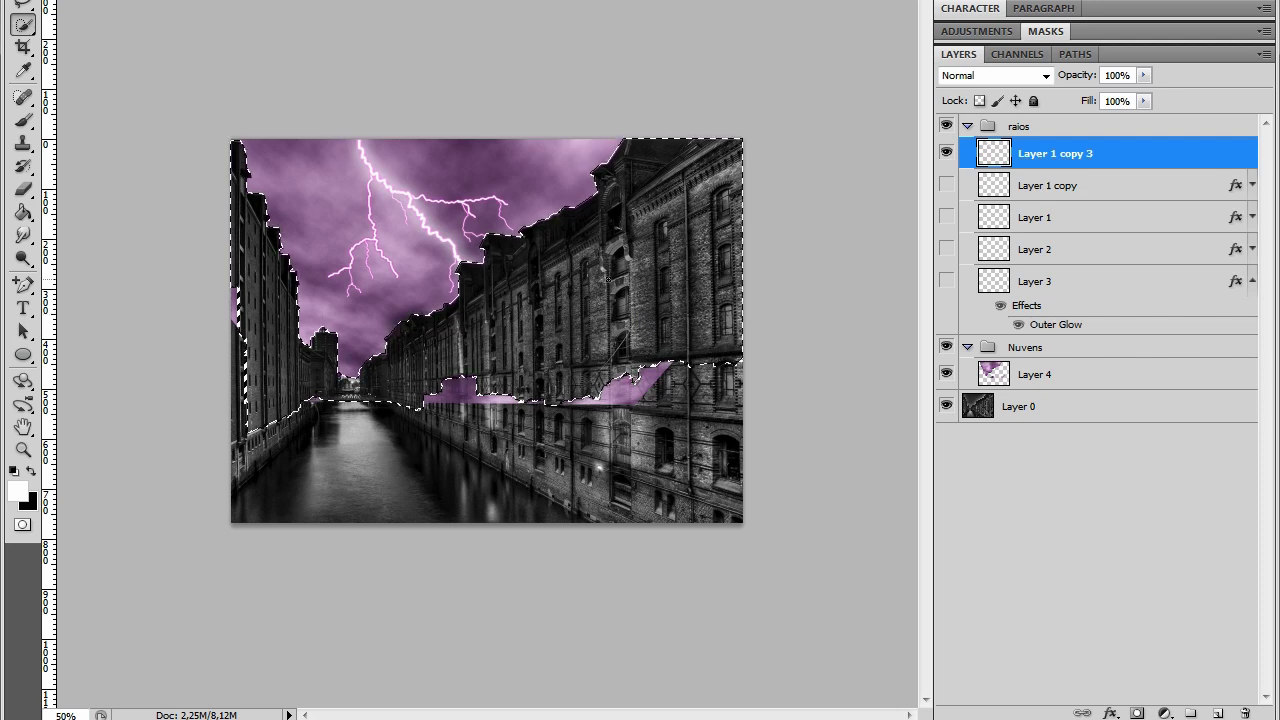
{"action": "key", "text": "ctrl+plus"}
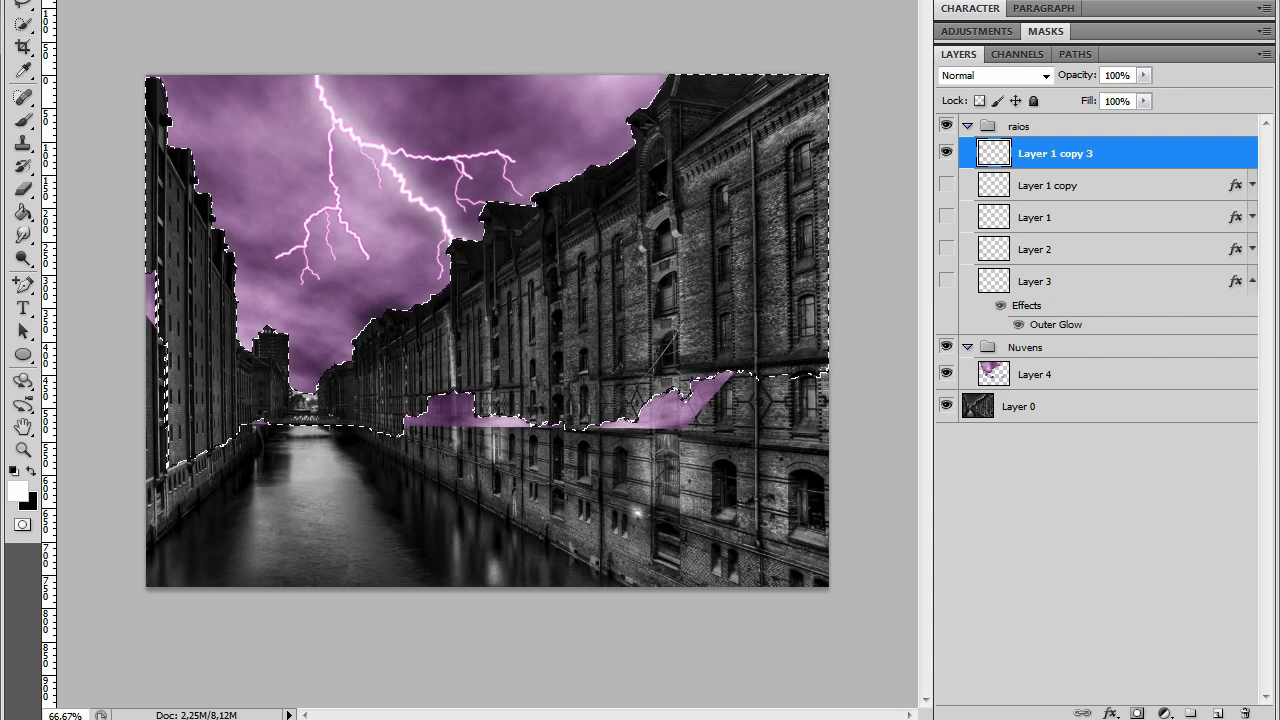
{"action": "key", "text": "ctrl+d"}
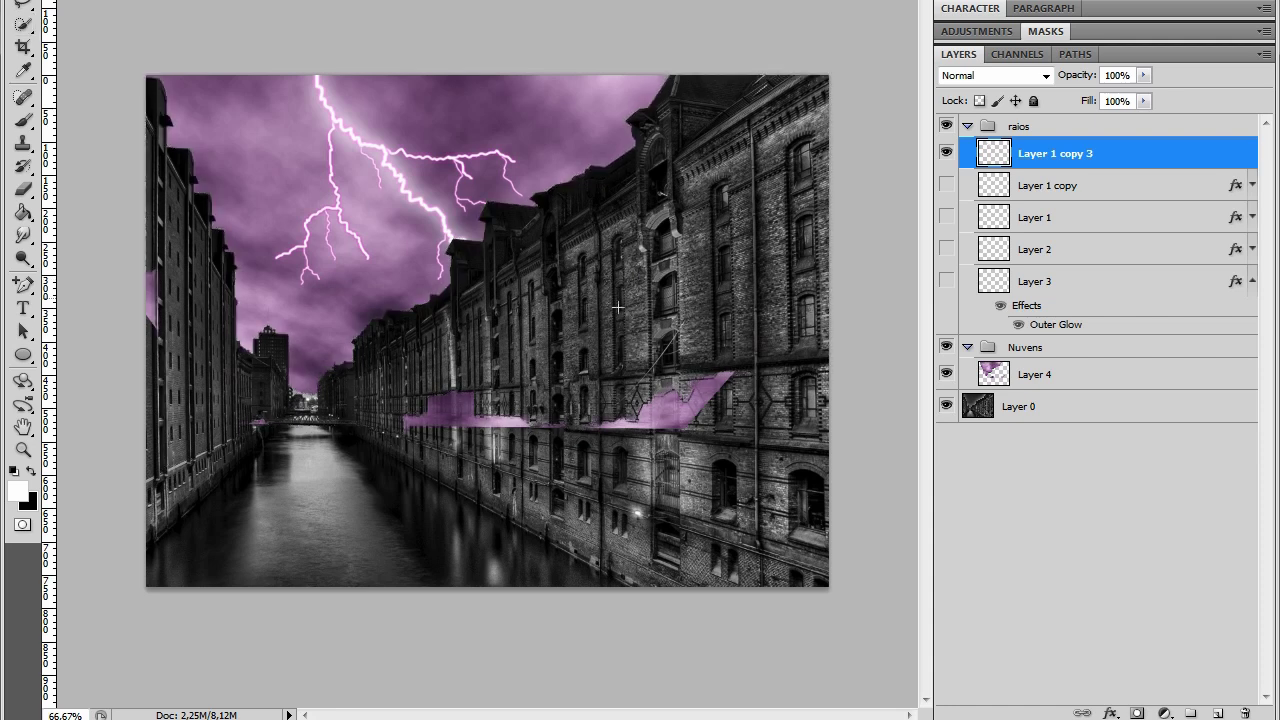
Erase the leftover purple cloud patches over the buildings on Layer 4
{"action": "left_click", "coordinate": [1041, 374]}
{"action": "left_click", "coordinate": [23, 189]}
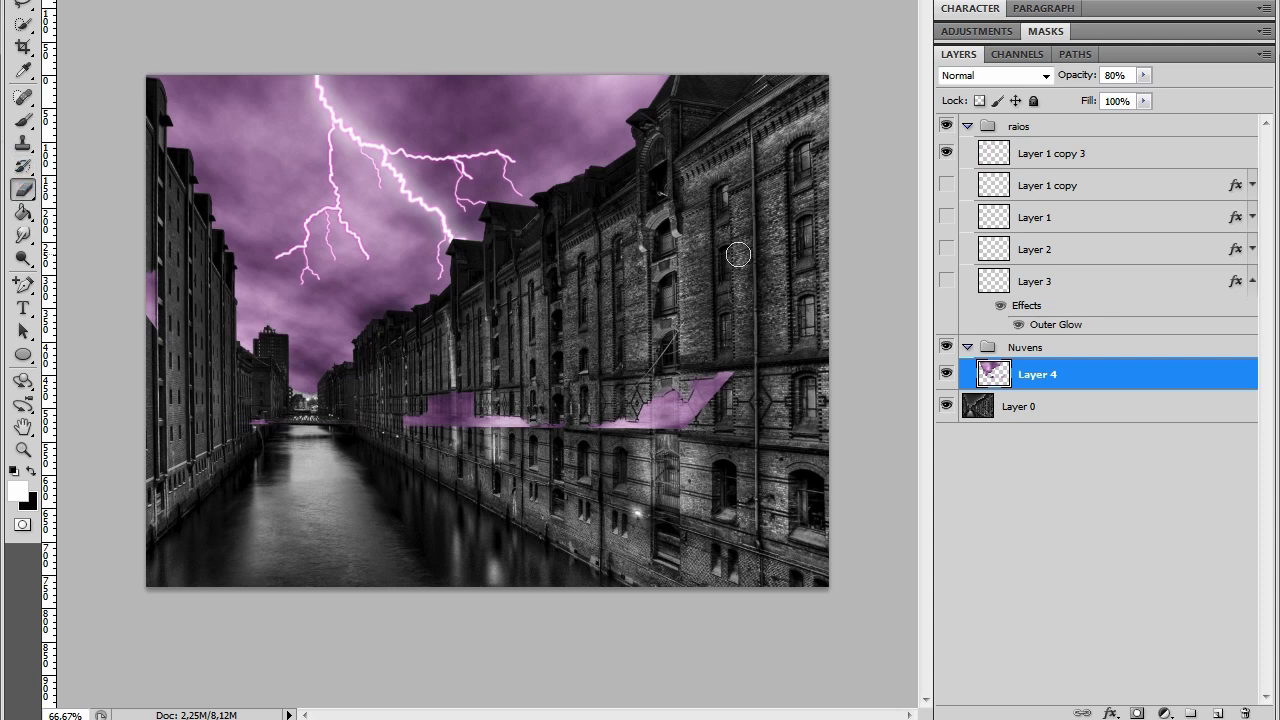
{"action": "mouse_move", "coordinate": [670, 408]}
{"action": "left_mouse_down"}
{"action": "mouse_move", "coordinate": [691, 385]}
{"action": "mouse_move", "coordinate": [707, 414]}
{"action": "mouse_move", "coordinate": [419, 412]}
{"action": "mouse_move", "coordinate": [461, 402]}
{"action": "mouse_move", "coordinate": [401, 416]}
{"action": "mouse_move", "coordinate": [616, 409]}
{"action": "mouse_move", "coordinate": [541, 428]}
{"action": "mouse_move", "coordinate": [633, 422]}
{"action": "mouse_move", "coordinate": [561, 435]}
{"action": "mouse_move", "coordinate": [261, 414]}
{"action": "mouse_move", "coordinate": [245, 432]}
{"action": "mouse_move", "coordinate": [147, 290]}
{"action": "left_mouse_up"}
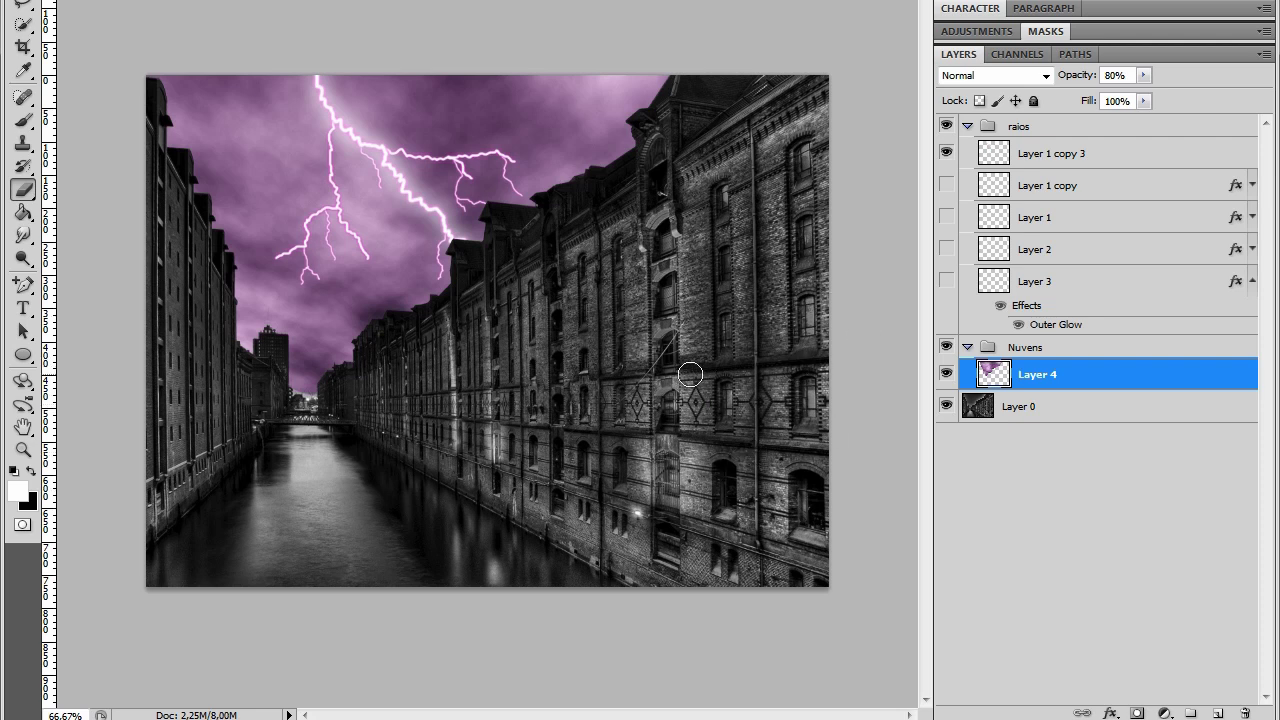
Add a new layer above Layer 4 and paint a white blob around the lightning's origin with the hard round 19 px brush
{"action": "left_click", "coordinate": [1218, 713]}
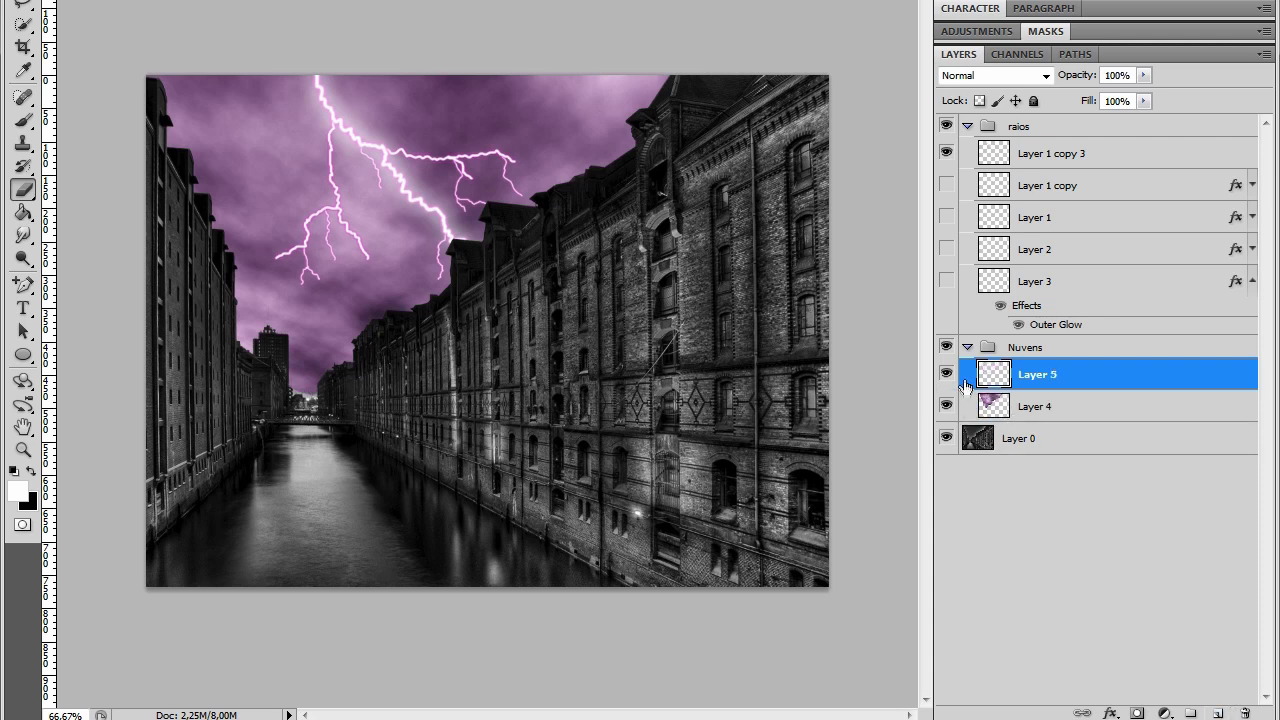
{"action": "left_click", "coordinate": [968, 127]}
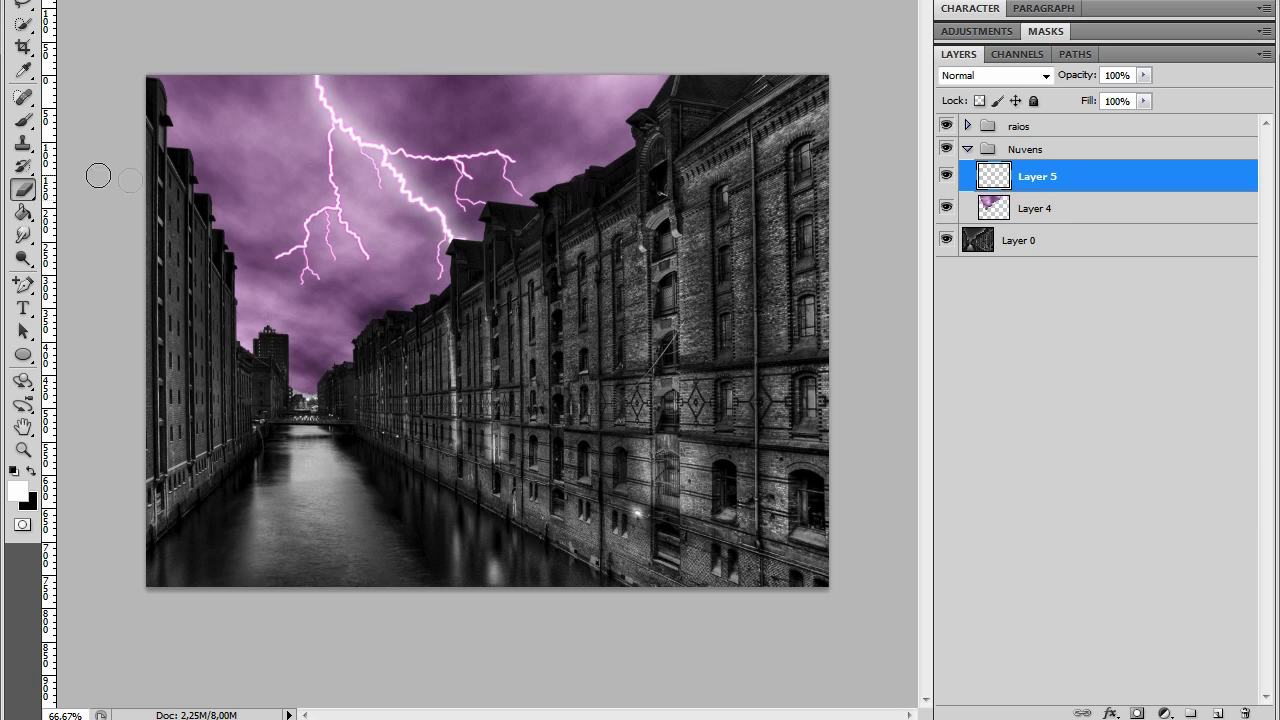
{"action": "left_click", "coordinate": [24, 122]}
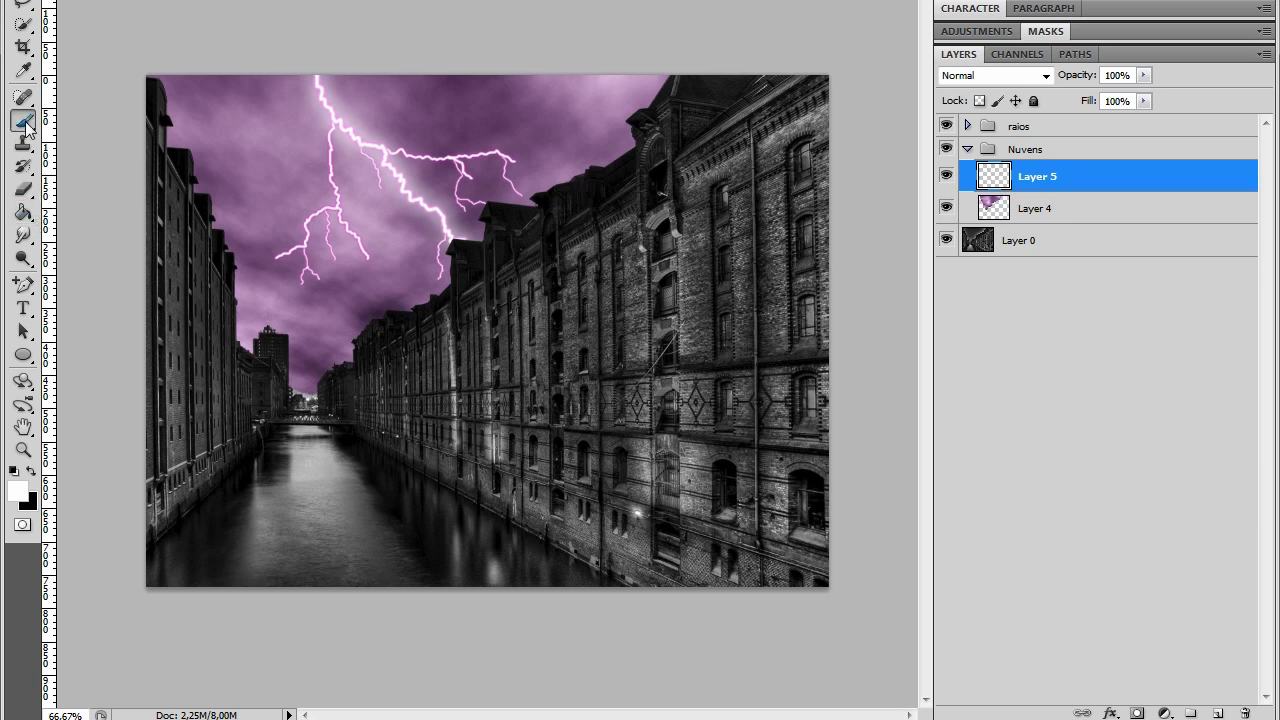
{"action": "left_click", "coordinate": [75, 2]}
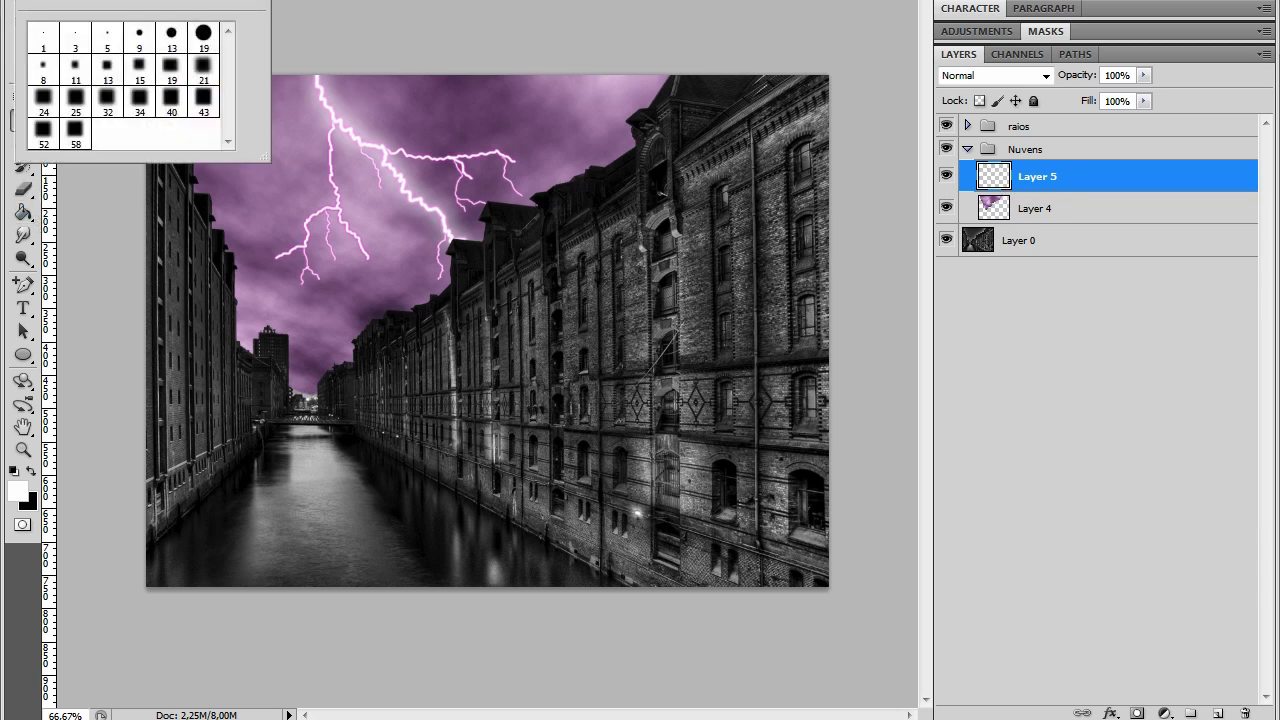
{"action": "left_click", "coordinate": [202, 37]}
{"action": "key", "text": "Return"}
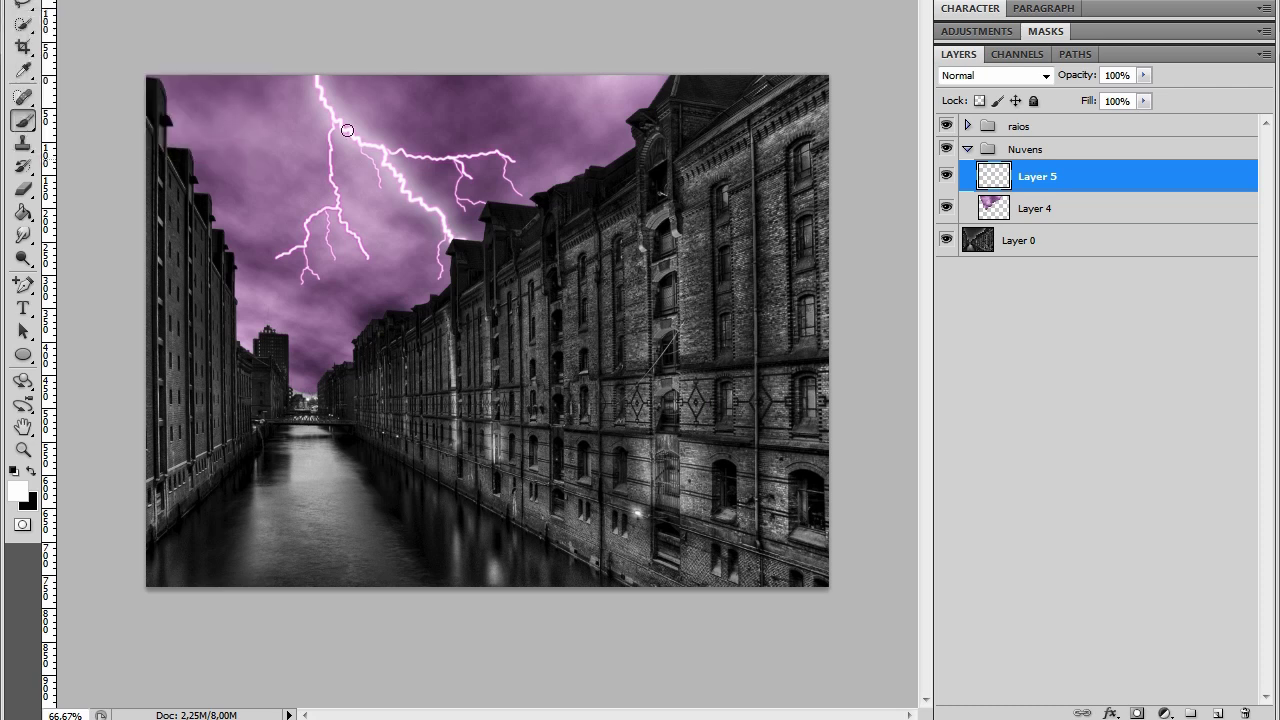
{"action": "mouse_move", "coordinate": [316, 78]}
{"action": "left_mouse_down"}
{"action": "mouse_move", "coordinate": [357, 129]}
{"action": "mouse_move", "coordinate": [317, 116]}
{"action": "mouse_move", "coordinate": [283, 73]}
{"action": "mouse_move", "coordinate": [352, 77]}
{"action": "mouse_move", "coordinate": [344, 91]}
{"action": "mouse_move", "coordinate": [369, 93]}
{"action": "mouse_move", "coordinate": [366, 124]}
{"action": "mouse_move", "coordinate": [378, 78]}
{"action": "left_mouse_up"}
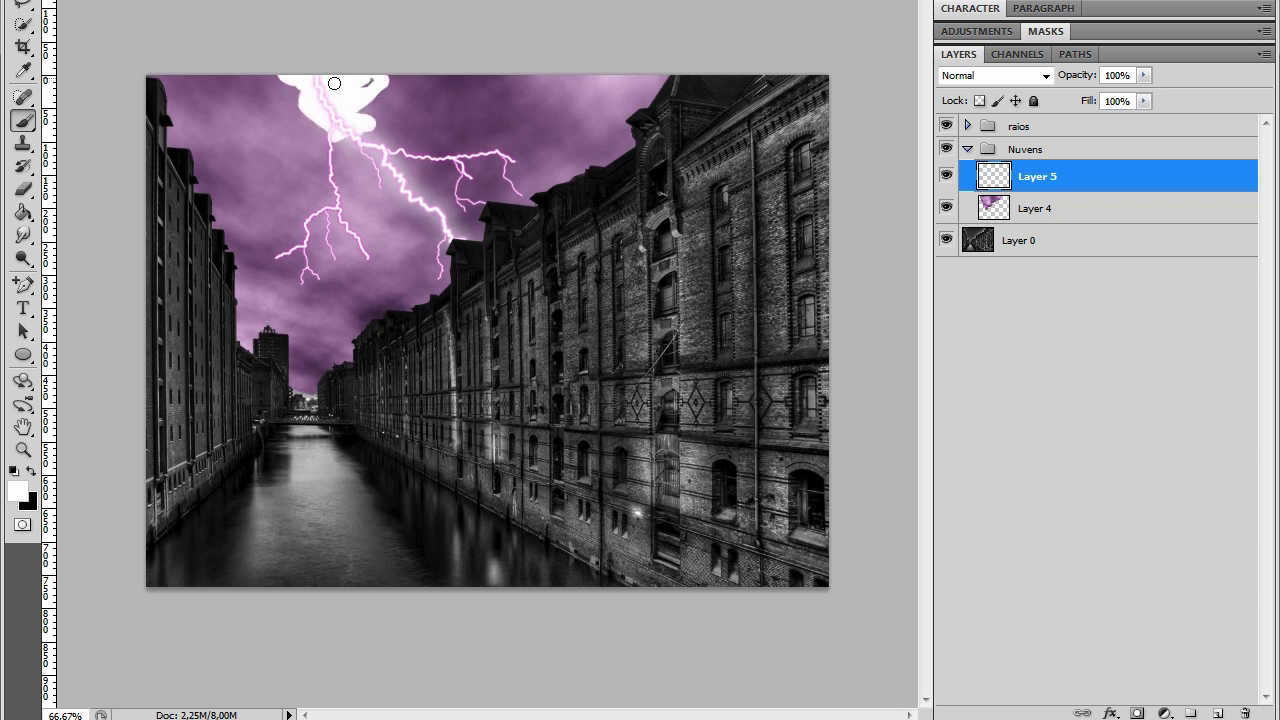
{"action": "mouse_move", "coordinate": [296, 96]}
{"action": "left_mouse_down"}
{"action": "mouse_move", "coordinate": [353, 133]}
{"action": "mouse_move", "coordinate": [386, 78]}
{"action": "left_mouse_up"}
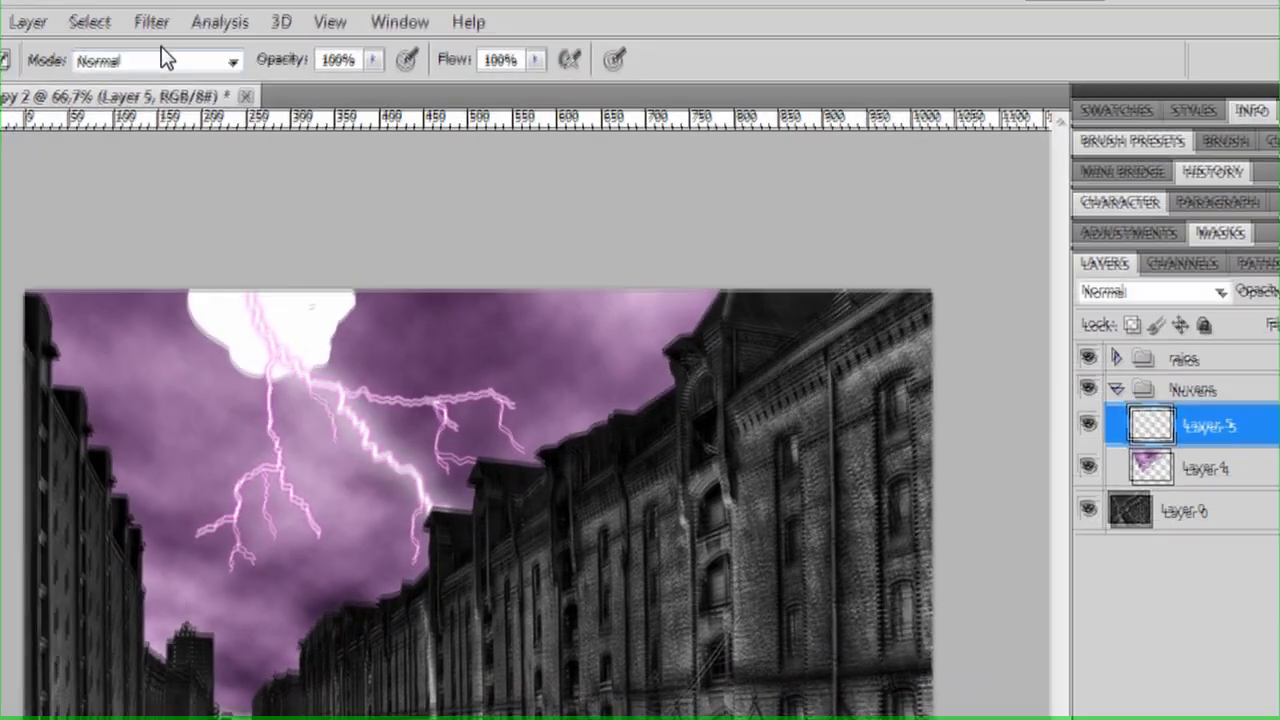
Apply a Box Blur with a 50-pixel radius to the white blob on Layer 5
{"action": "left_click", "coordinate": [158, 28]}
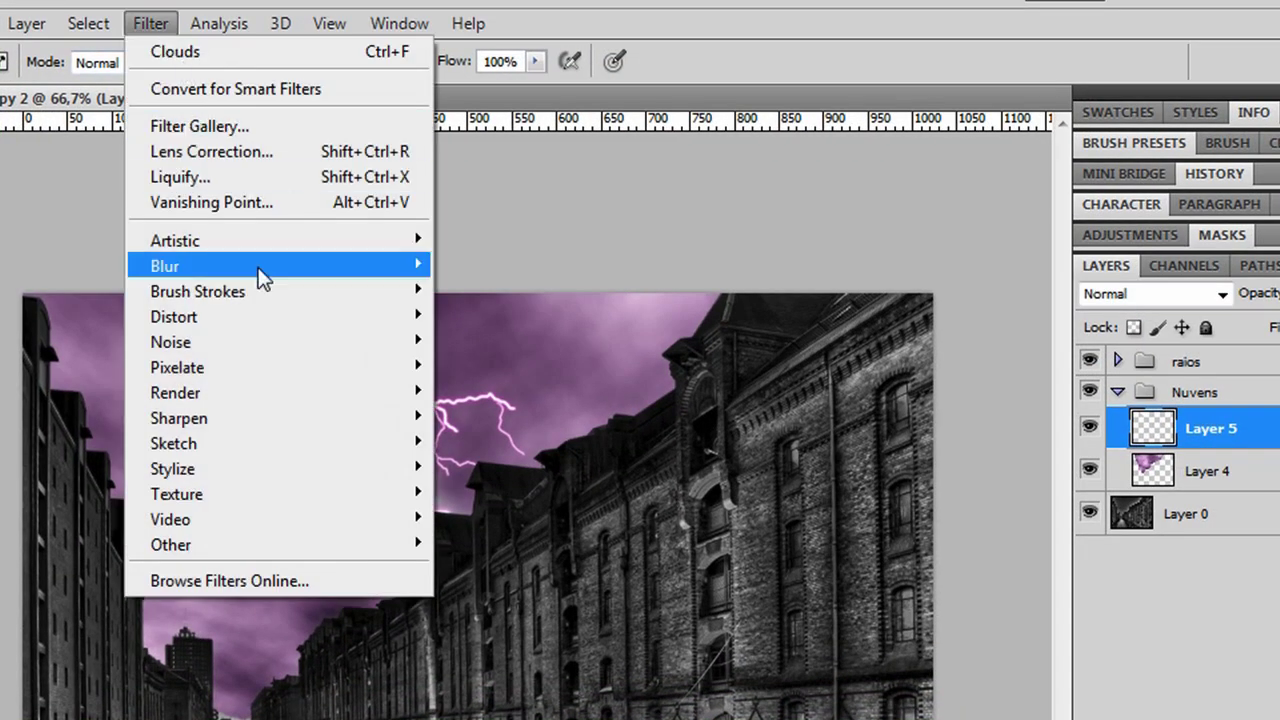
{"action": "mouse_move", "coordinate": [258, 267]}
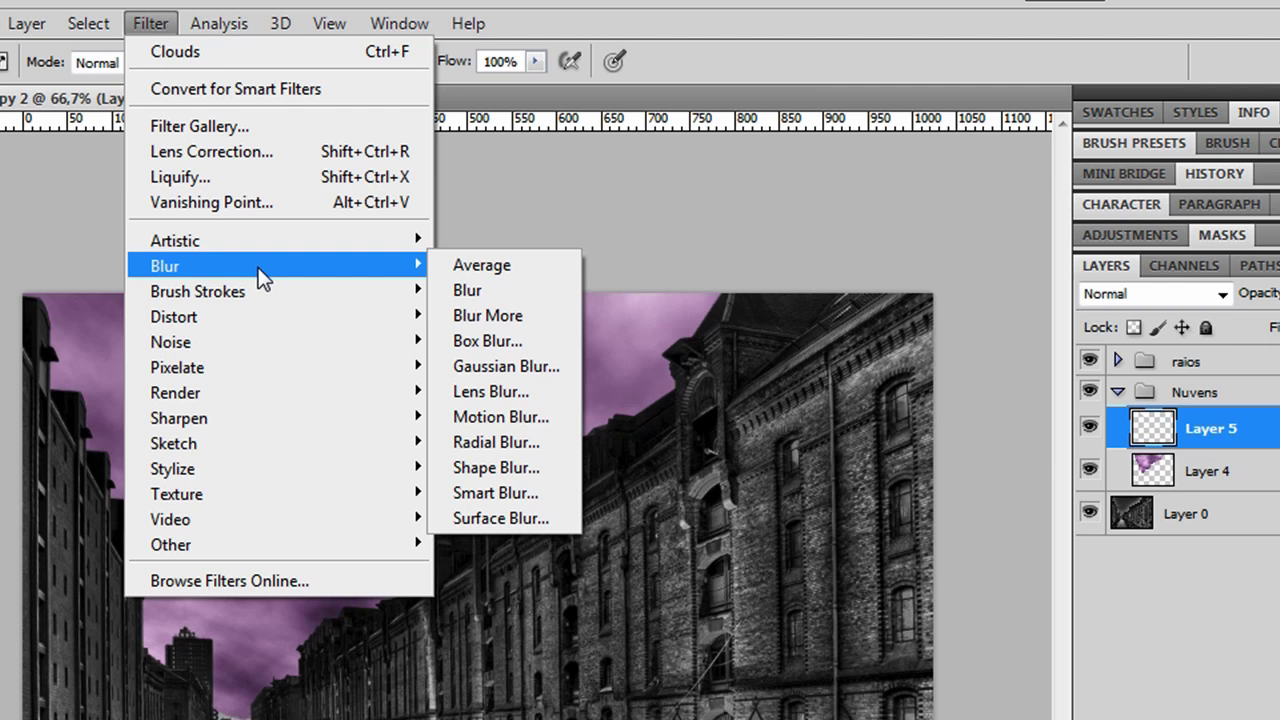
{"action": "left_click", "coordinate": [487, 341]}
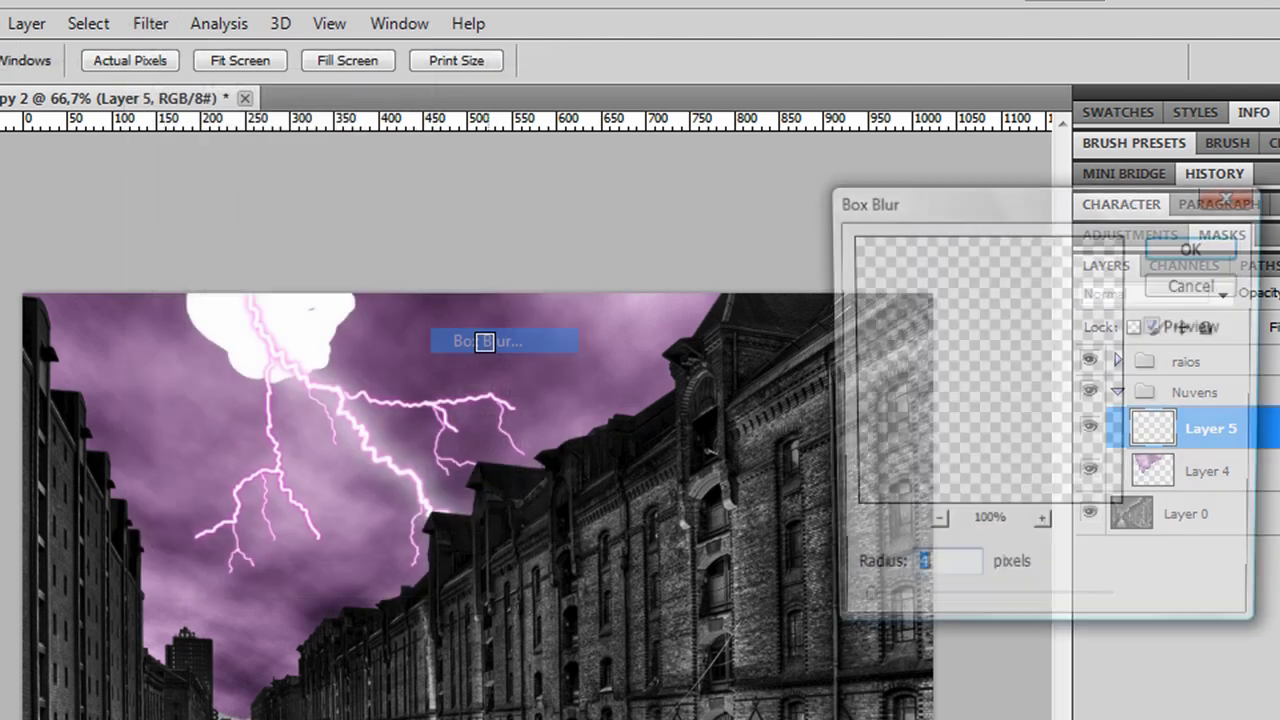
{"action": "left_click_drag", "start_coordinate": [861, 607], "coordinate": [918, 614]}
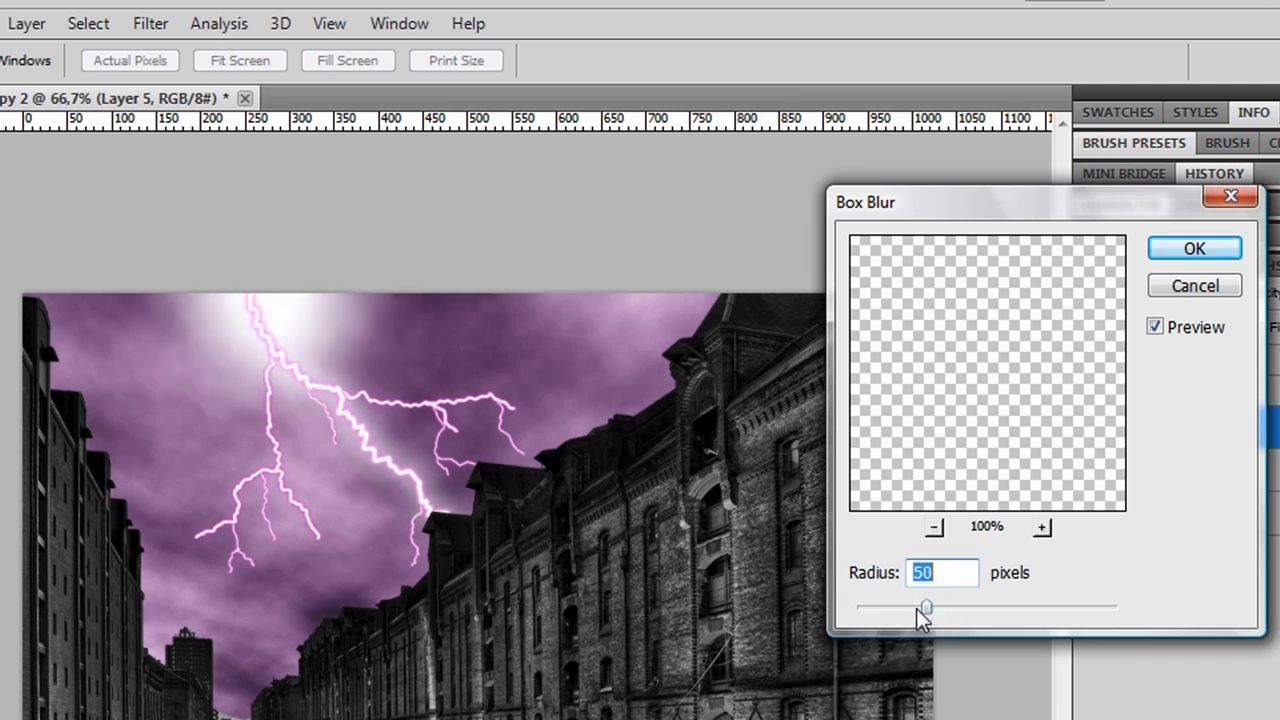
{"action": "left_click", "coordinate": [1172, 256]}
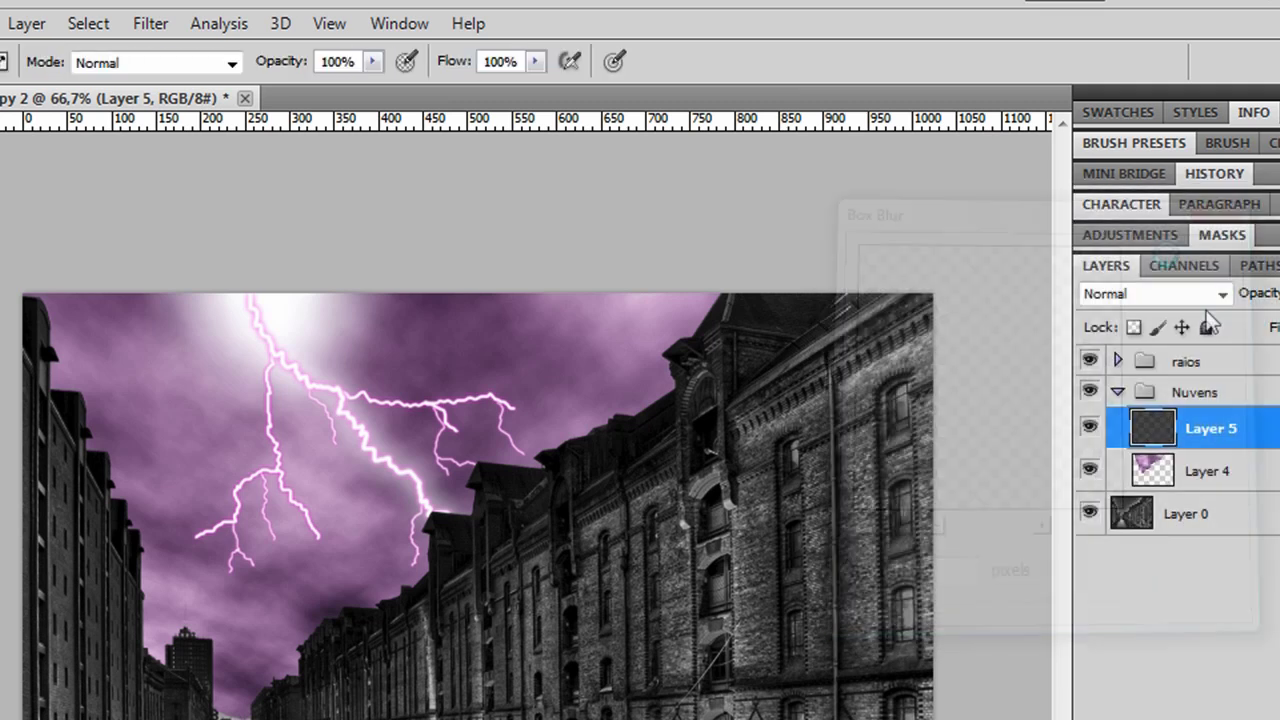
Move Layer 5 above the raios group, and set its blend mode to Overlay and its opacity to 89%
{"action": "left_click_drag", "start_coordinate": [1226, 440], "coordinate": [1222, 360]}
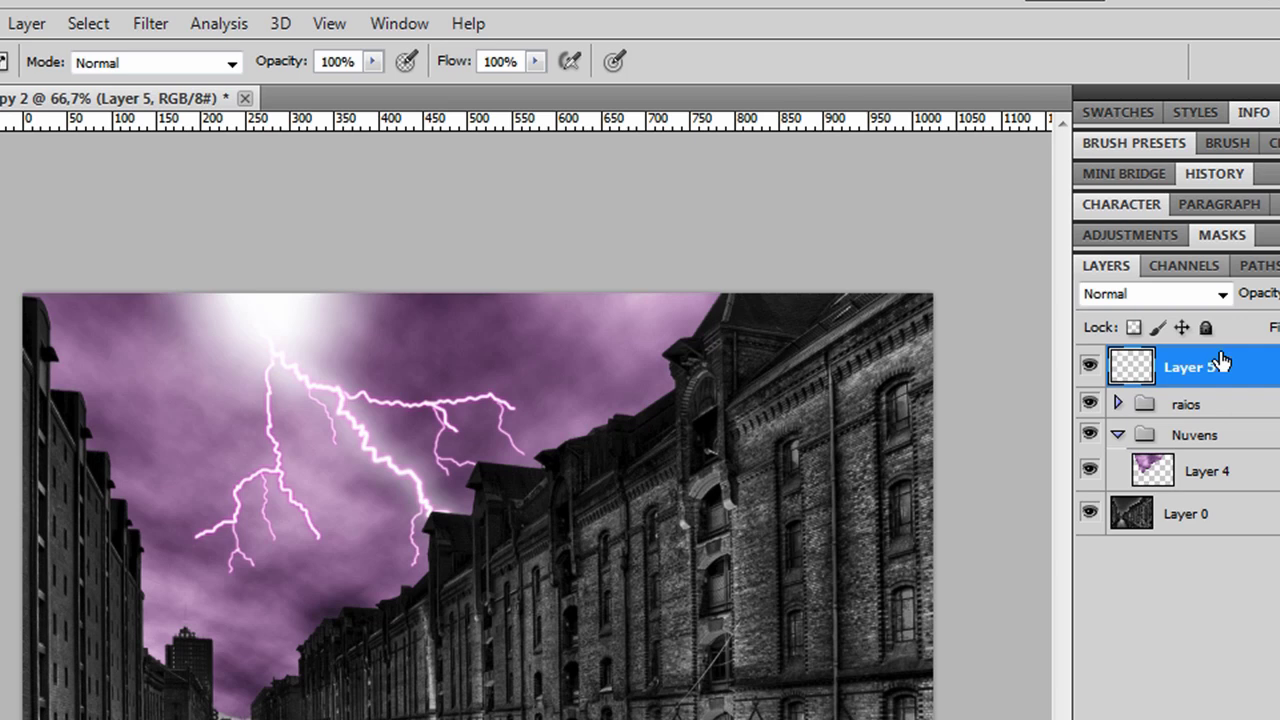
{"action": "left_click", "coordinate": [1222, 293]}
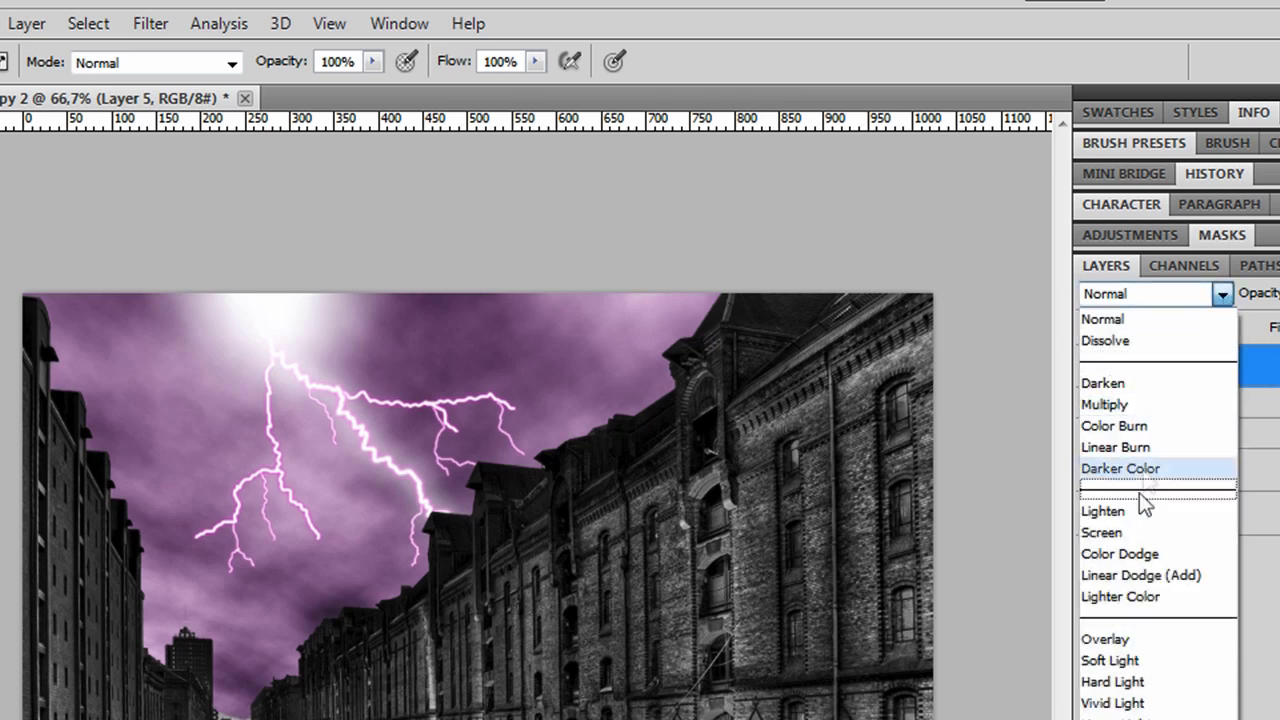
{"action": "left_click", "coordinate": [1136, 507]}
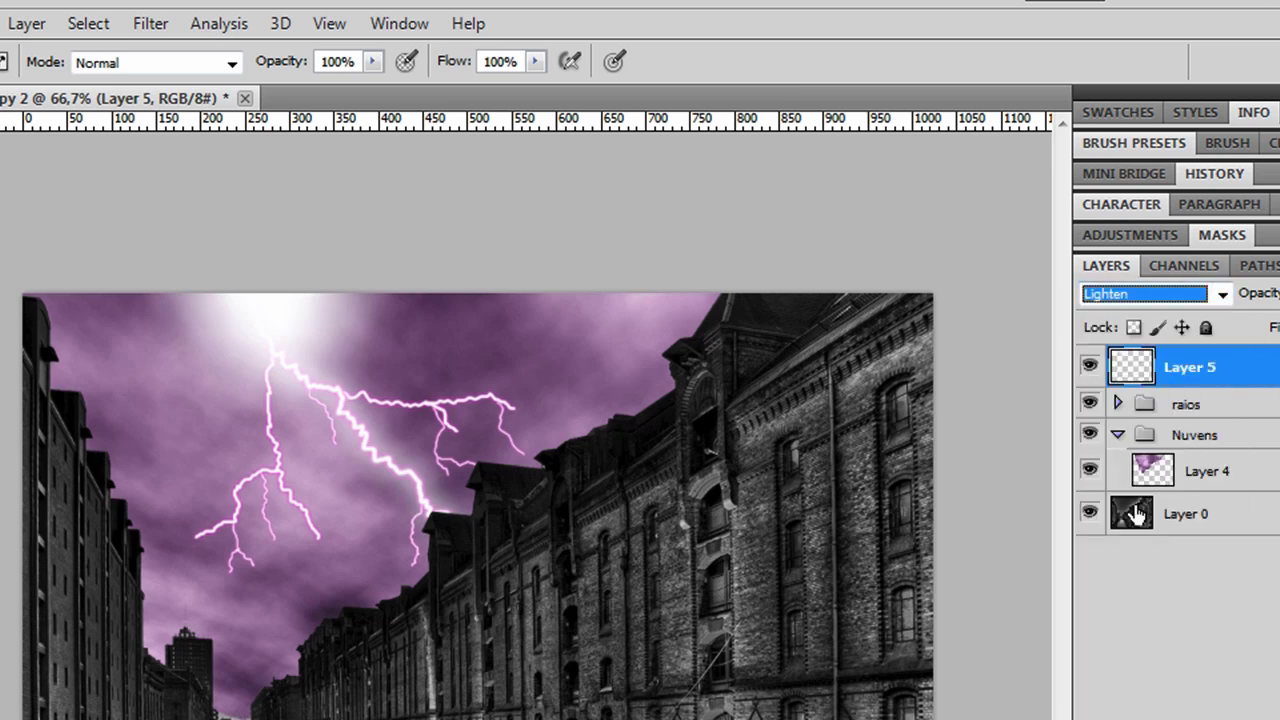
{"action": "left_click", "coordinate": [1222, 293]}
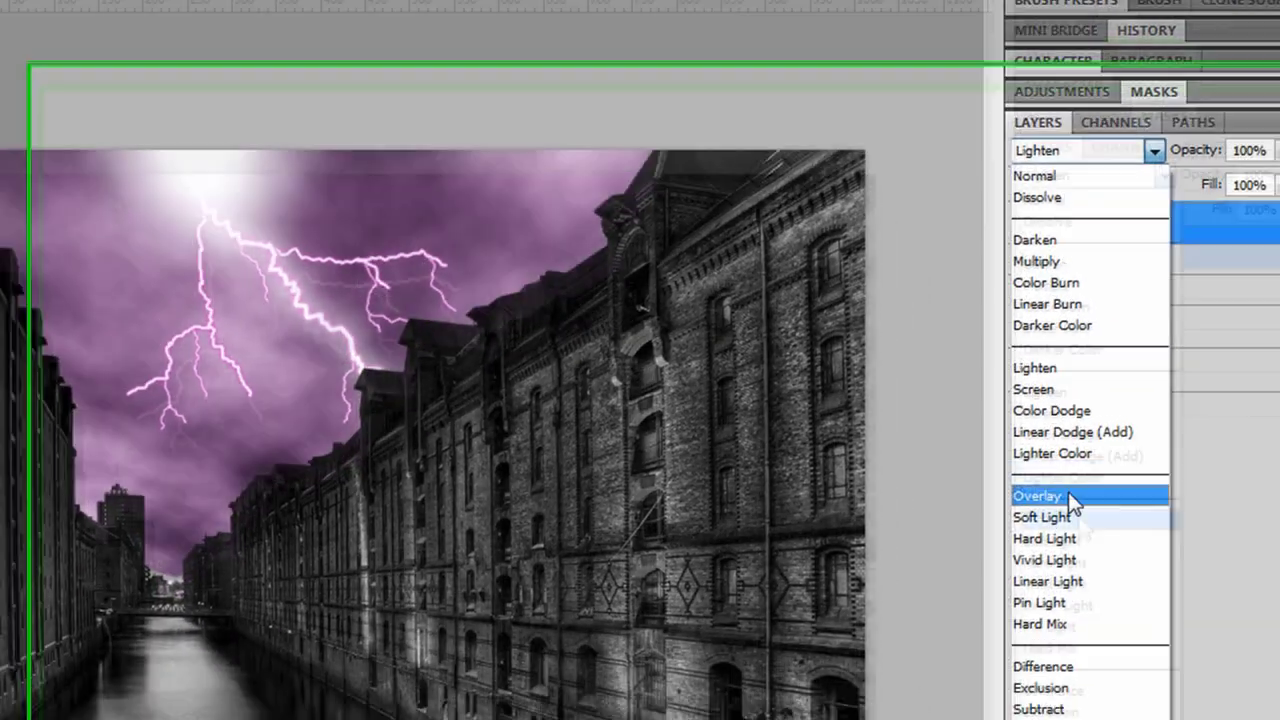
{"action": "left_click", "coordinate": [1068, 497]}
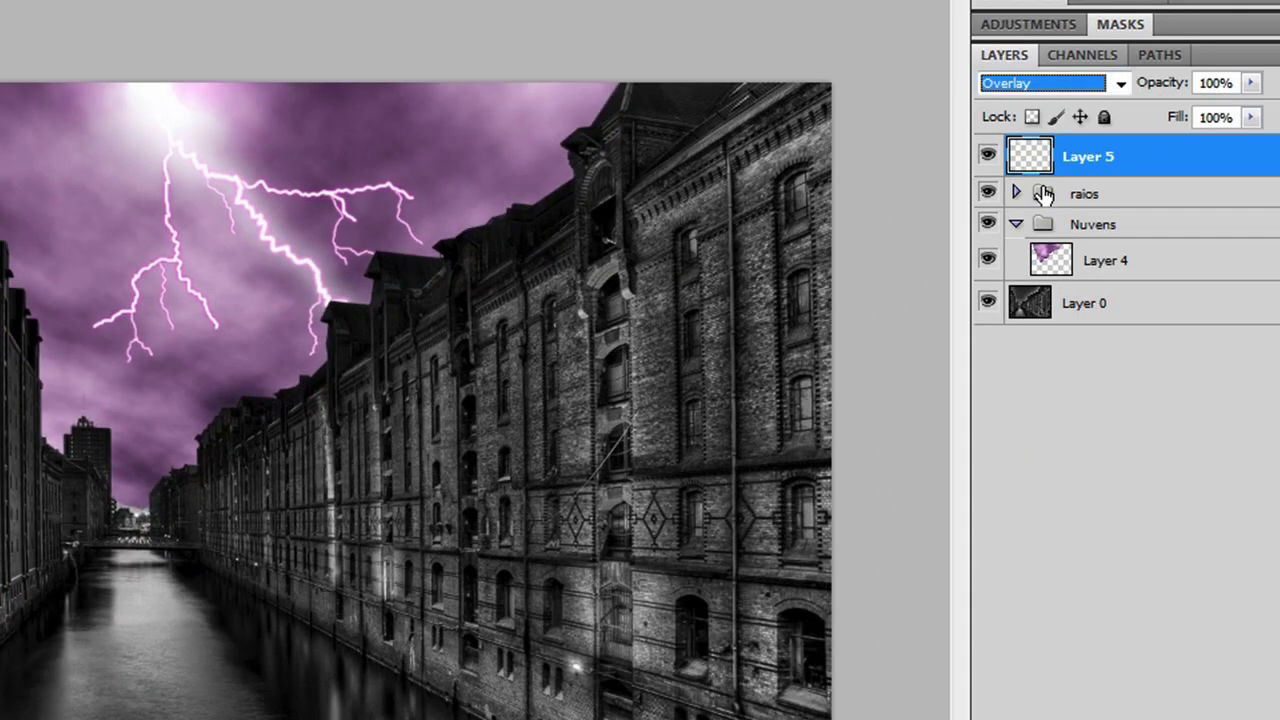
{"action": "left_click_drag", "start_coordinate": [1251, 84], "coordinate": [1236, 120]}
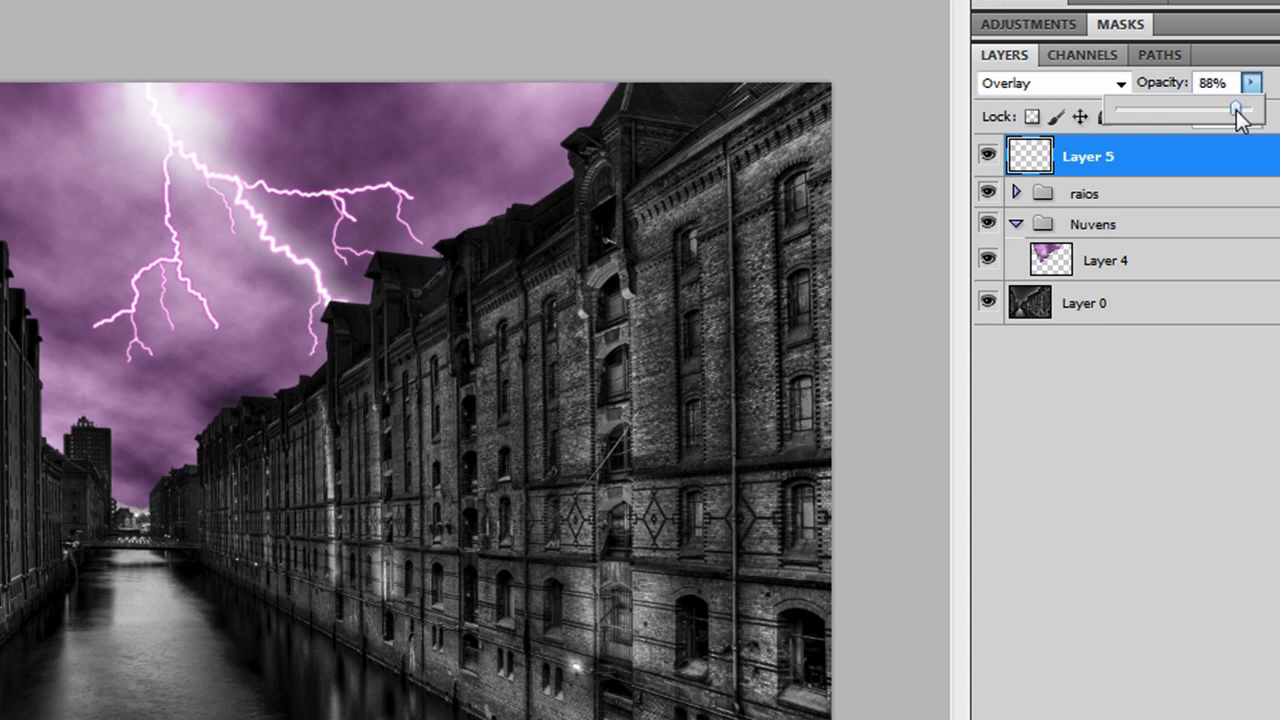
{"action": "left_click_drag", "start_coordinate": [1241, 118], "coordinate": [1262, 114]}
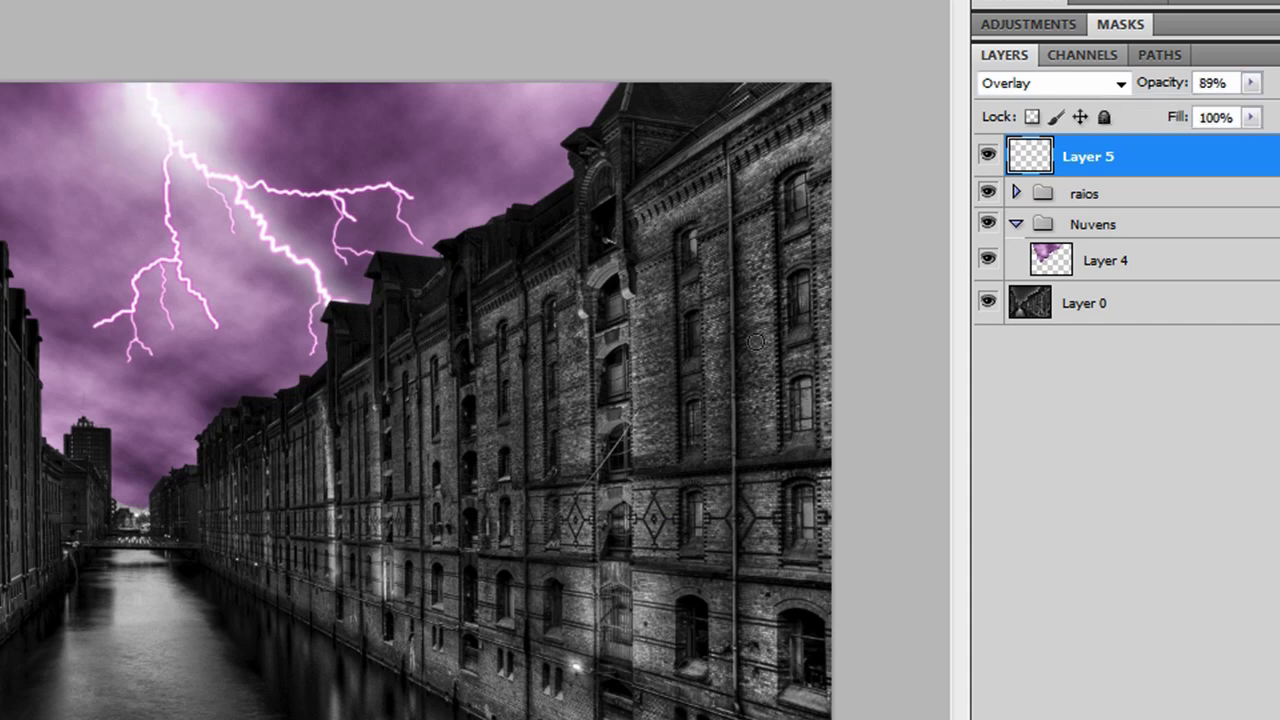
Tint the city photo on Layer 0 purple by shifting its Color Balance midtones toward magenta
{"action": "left_click", "coordinate": [1154, 318]}
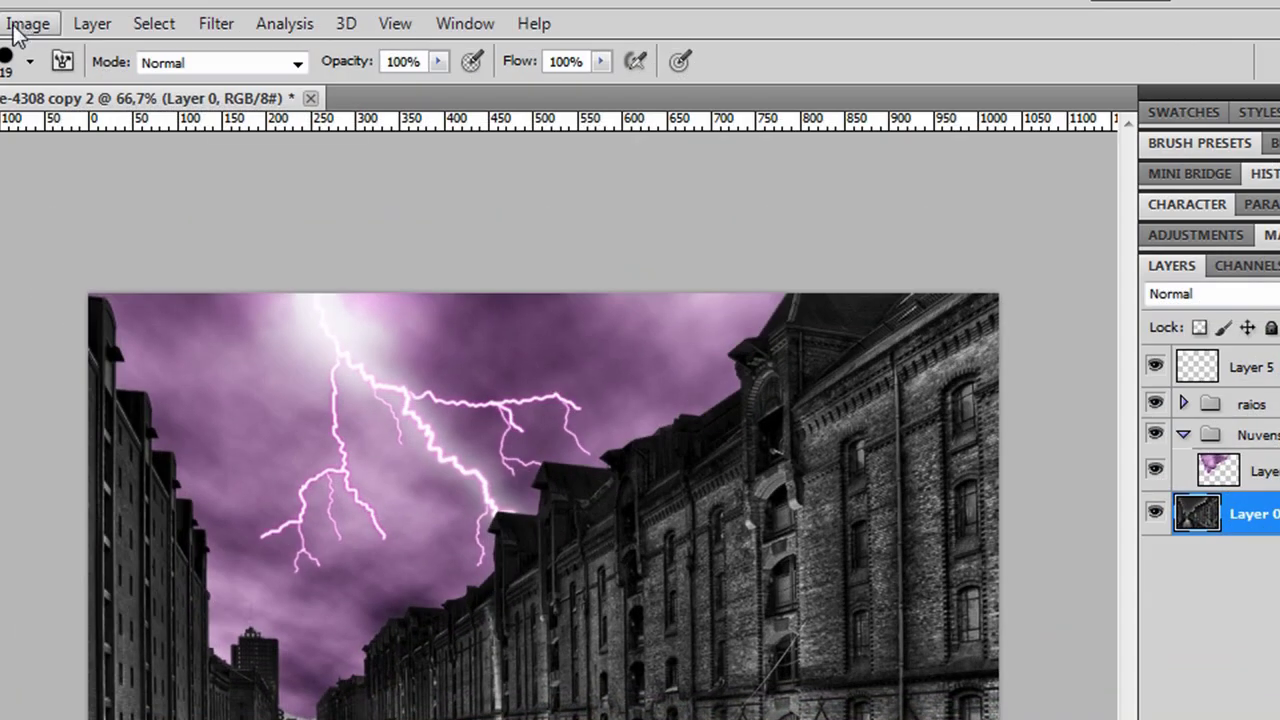
{"action": "left_click", "coordinate": [18, 26]}
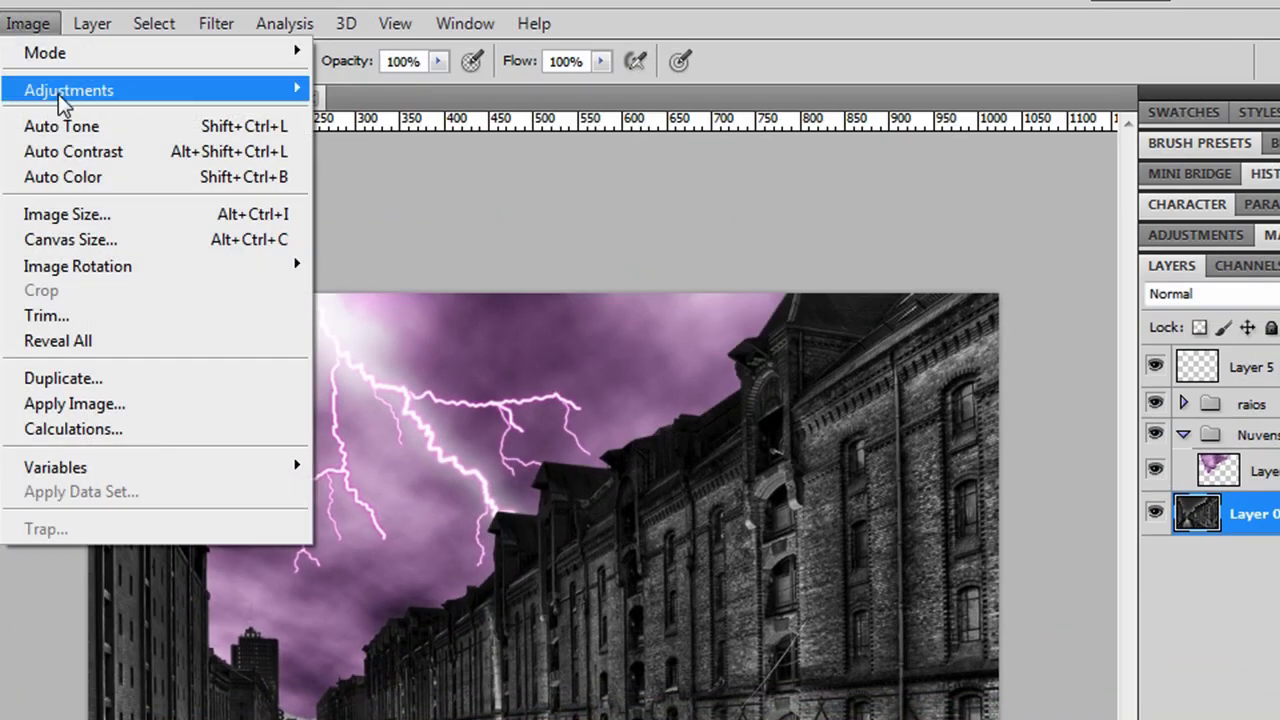
{"action": "mouse_move", "coordinate": [68, 96]}
{"action": "left_click", "coordinate": [440, 253]}
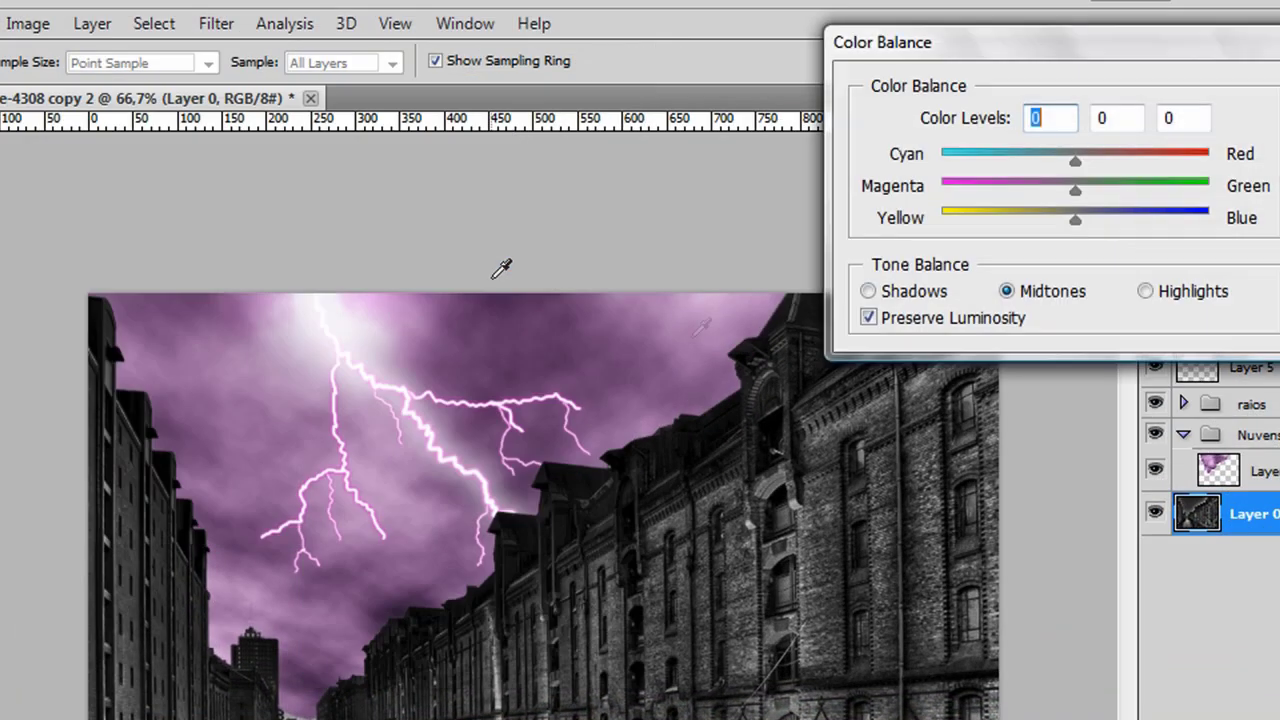
{"action": "left_click_drag", "start_coordinate": [1078, 190], "coordinate": [1011, 197]}
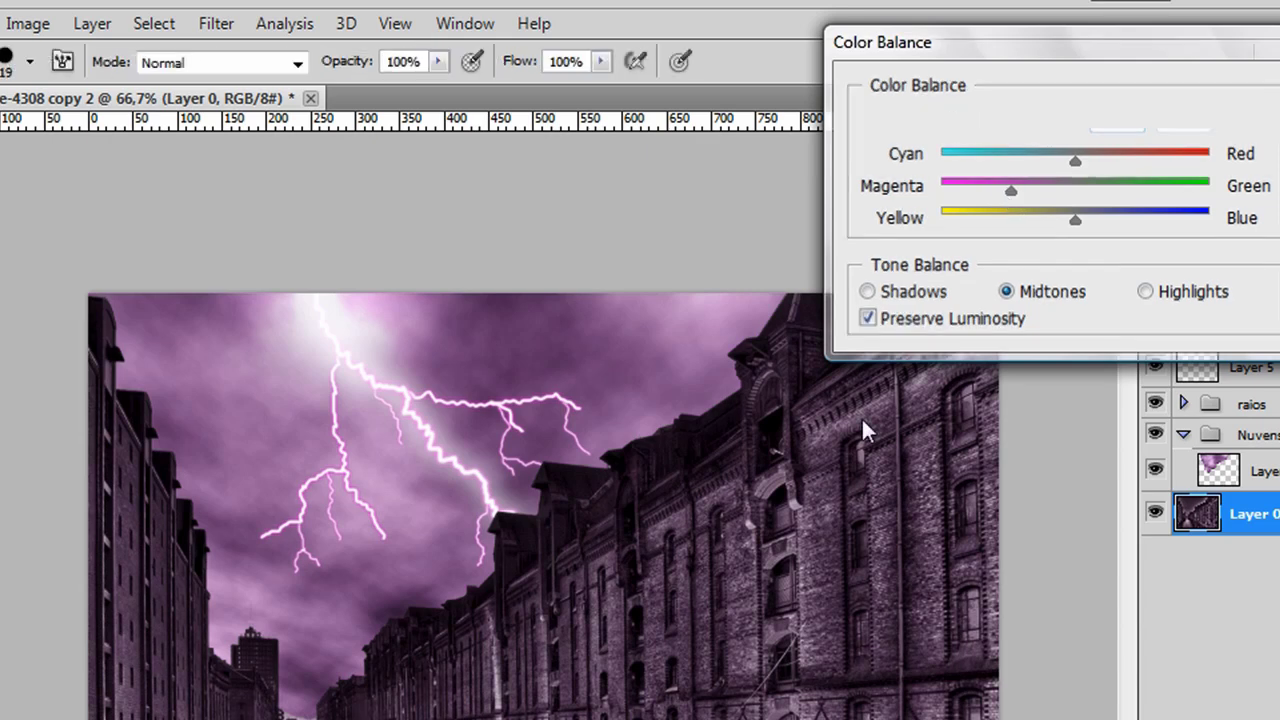
{"action": "key", "text": "Return"}
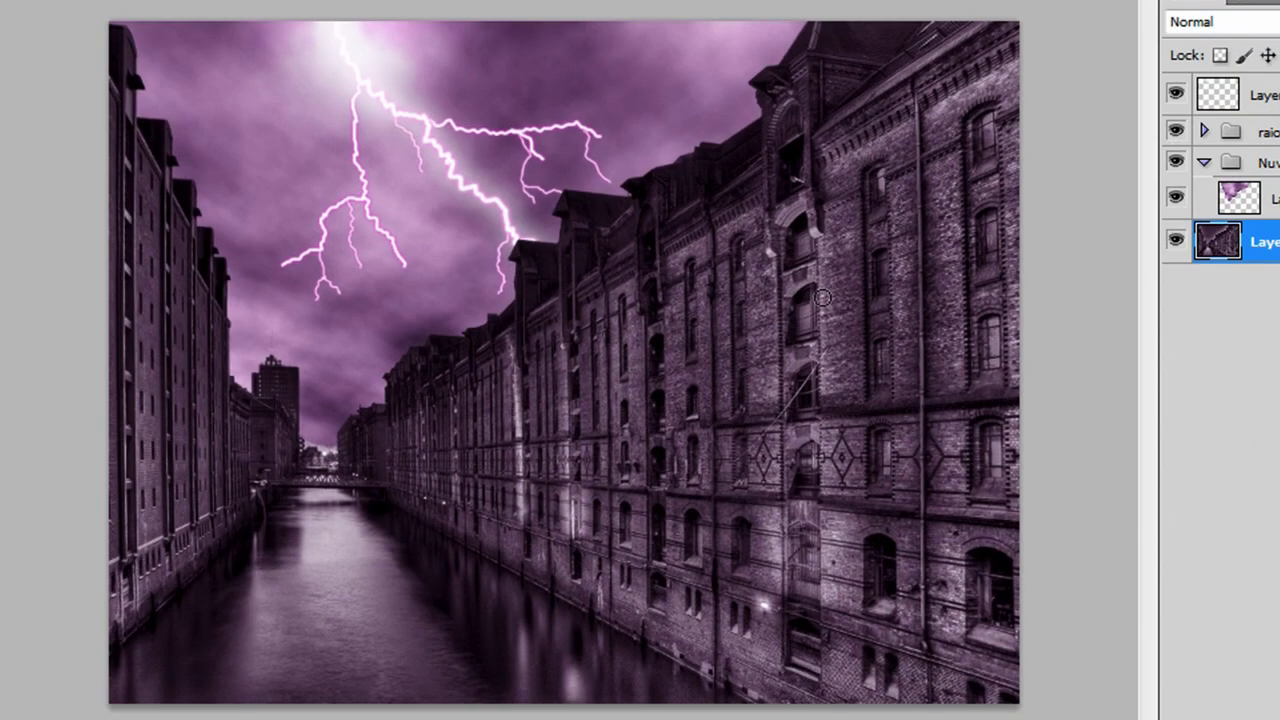
{"action": "key", "text": "ctrl+plus"}
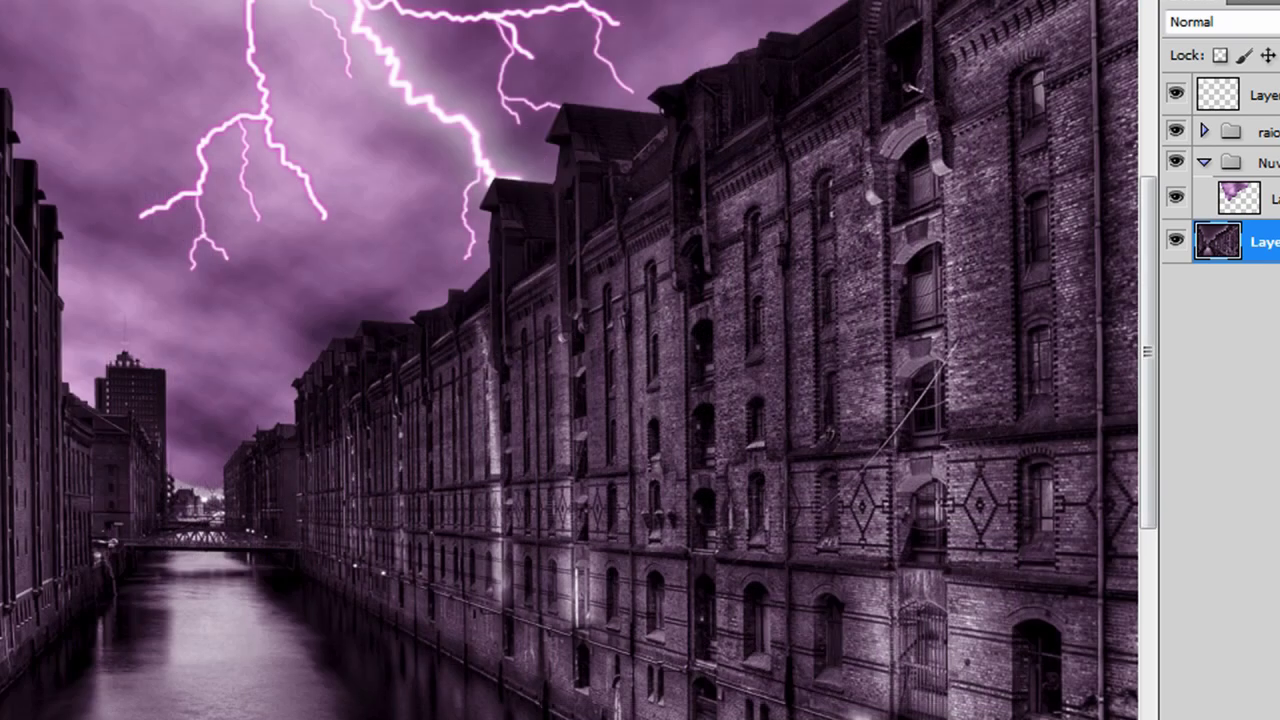
{"action": "scroll", "coordinate": [570, 360], "scroll_direction": "left", "scroll_amount": 3}
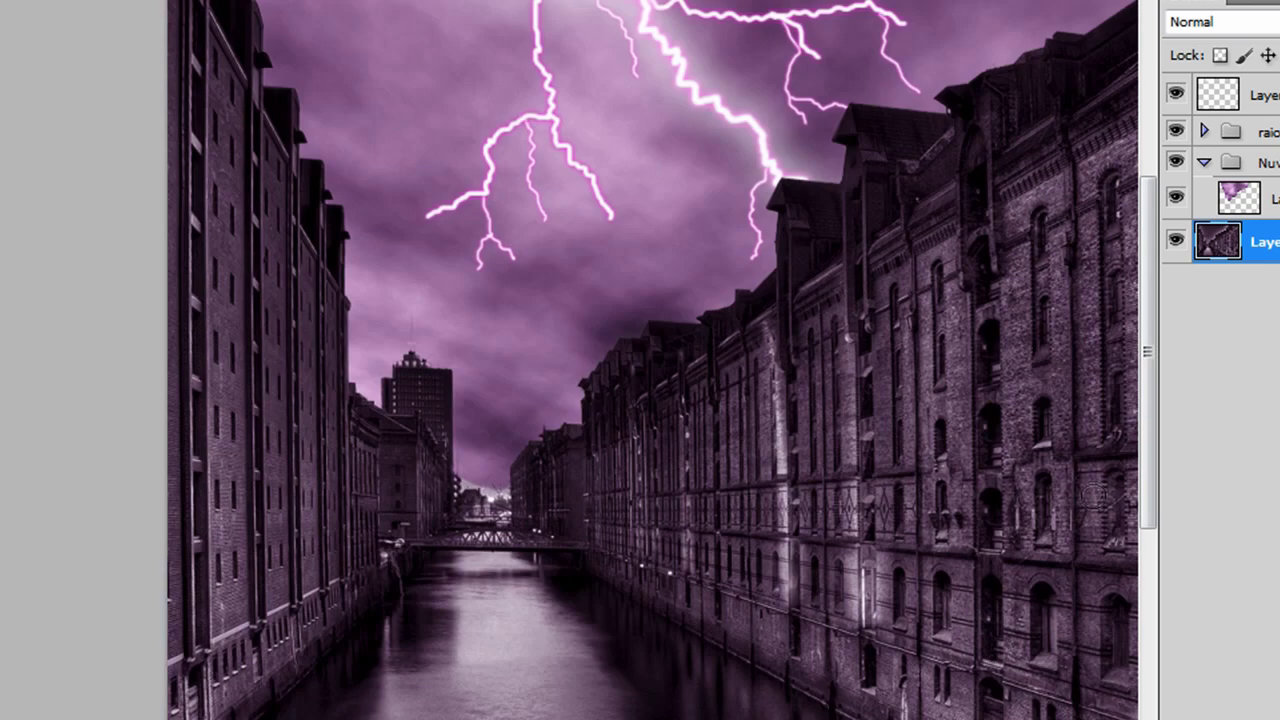
{"action": "left_click_drag", "start_coordinate": [1152, 471], "coordinate": [1157, 420]}
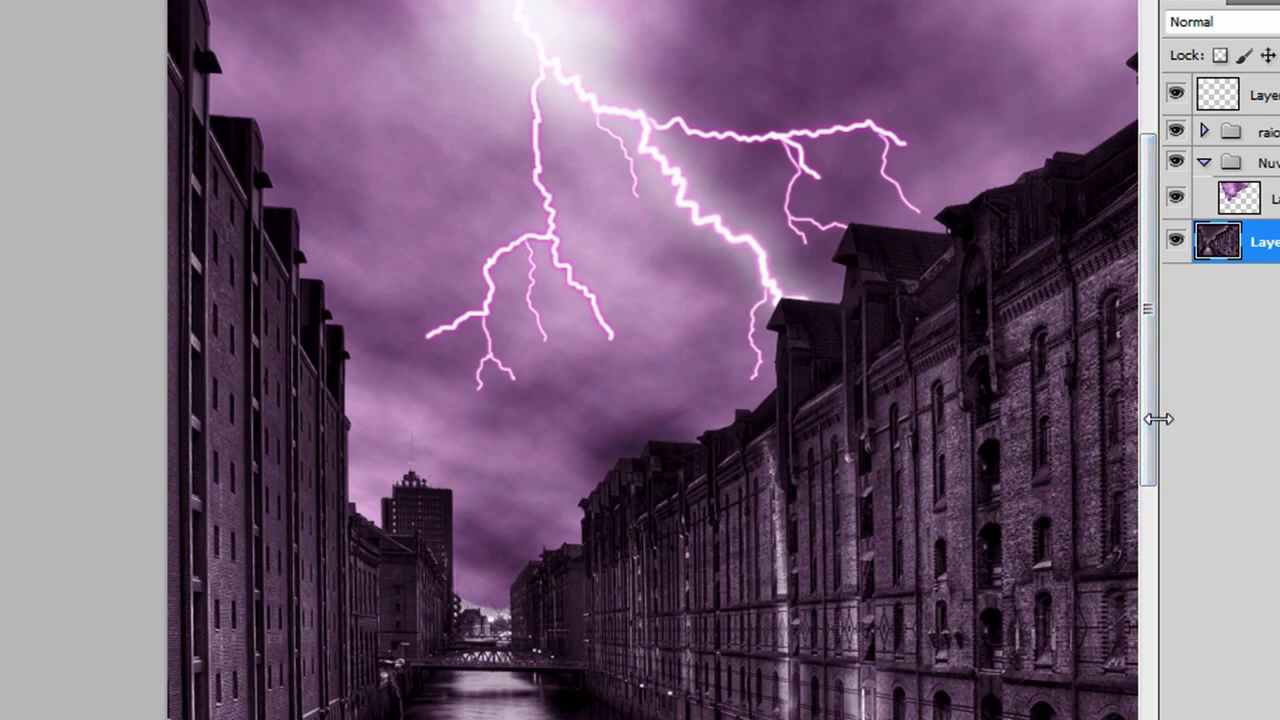